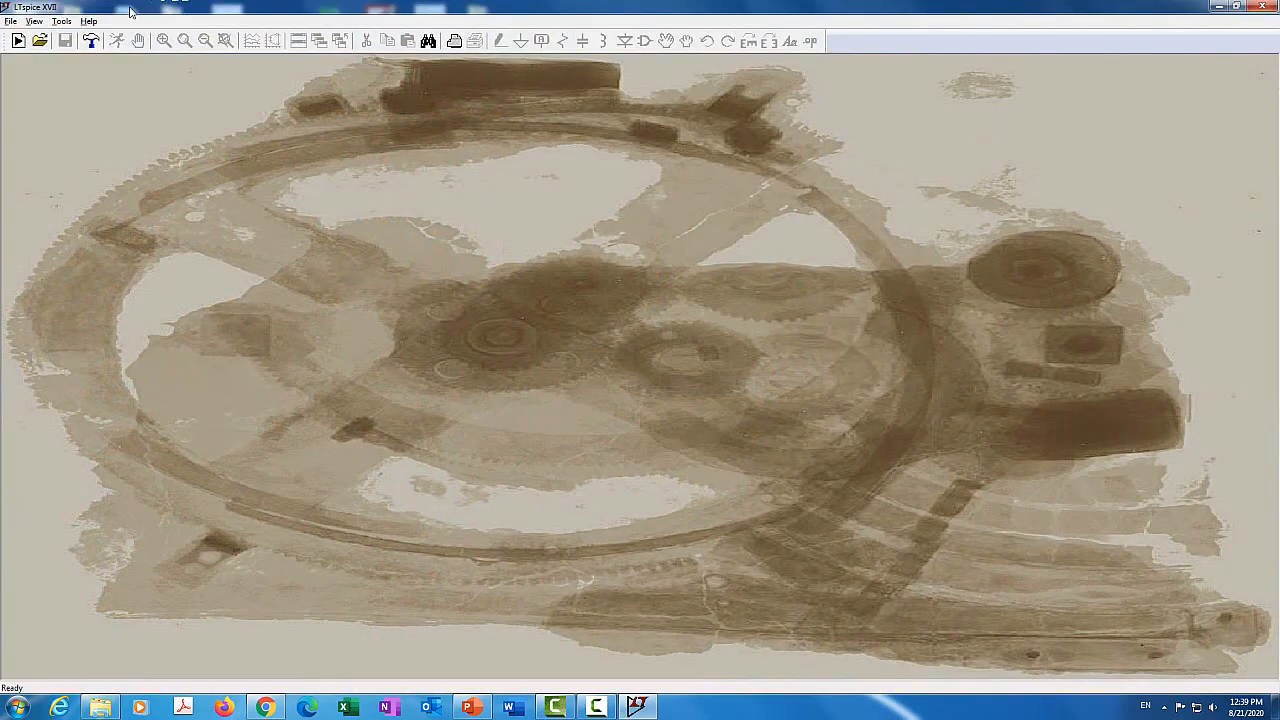
Step: Create a new schematic and place one horizontally oriented resistor in its upper middle area
{"action": "left_click", "coordinate": [17, 41]}
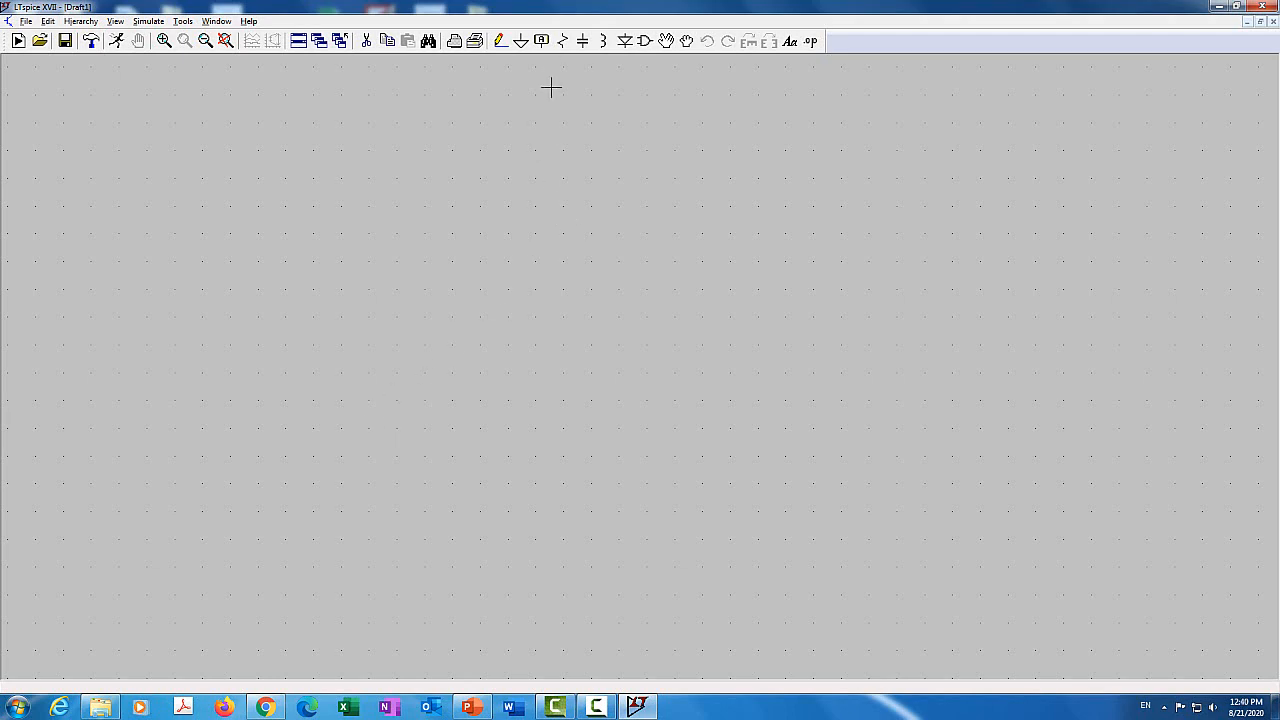
{"action": "left_click", "coordinate": [565, 43]}
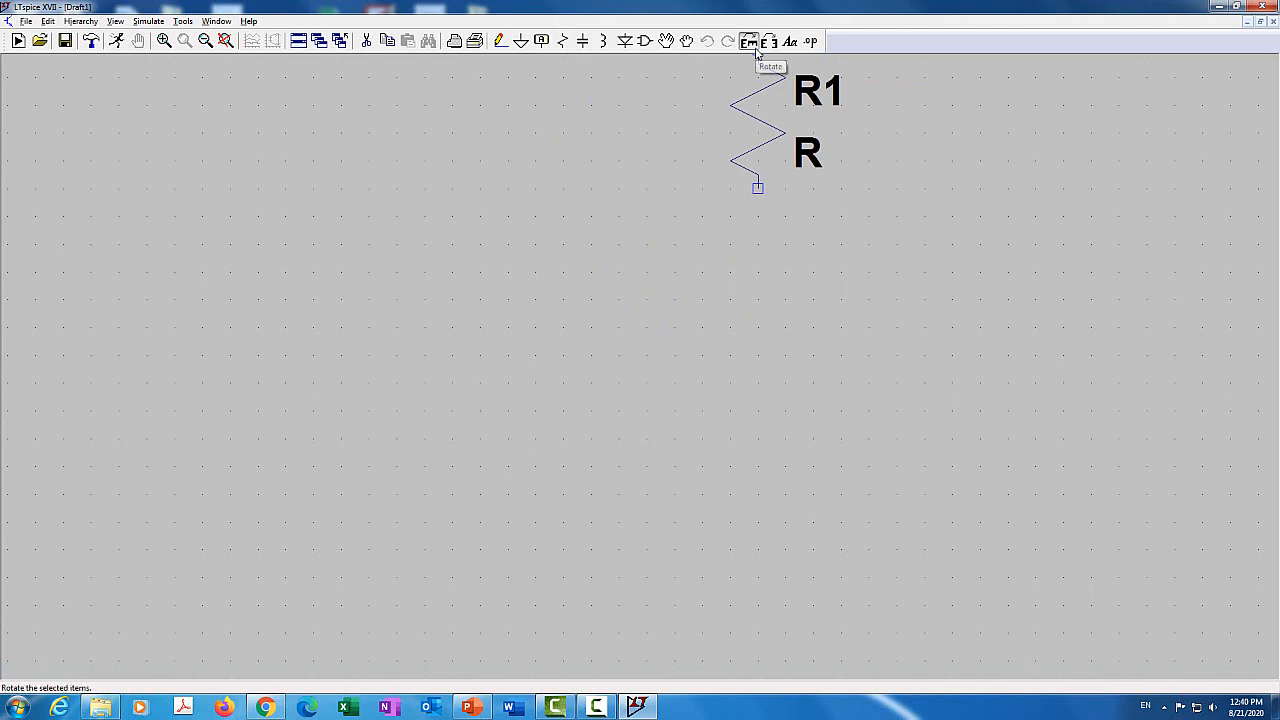
{"action": "key", "text": "ctrl+r"}
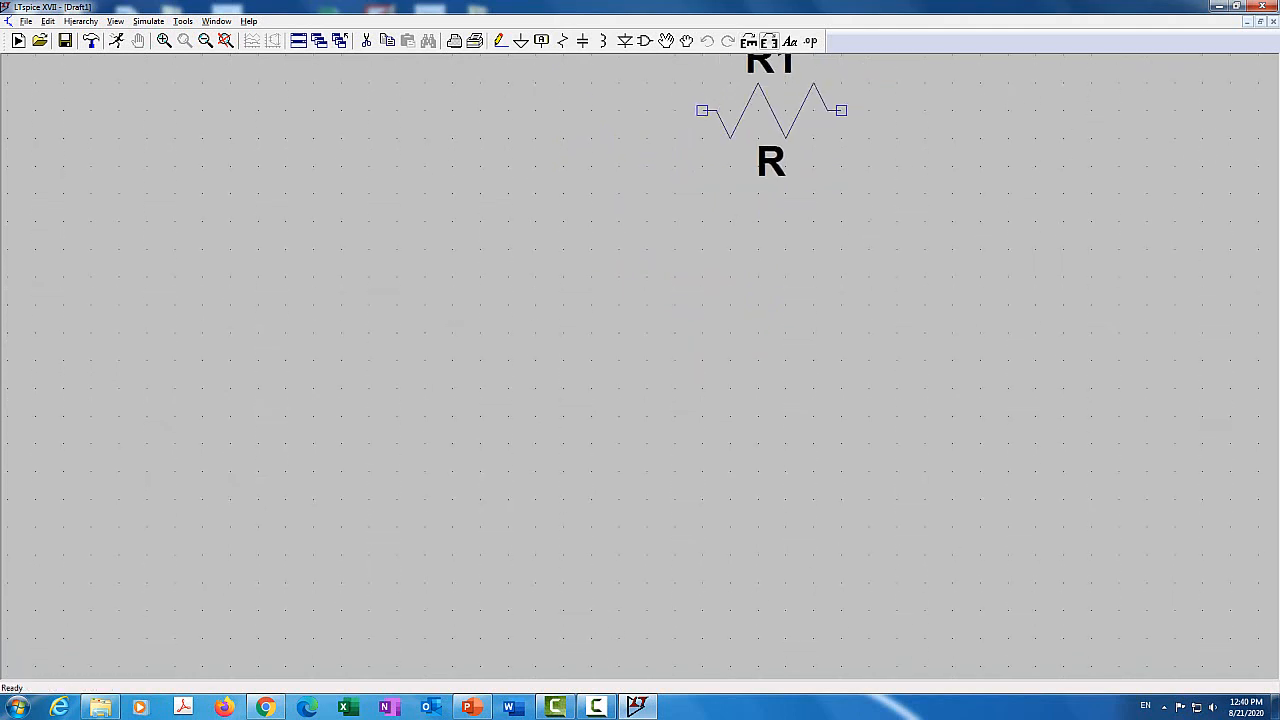
{"action": "left_click", "coordinate": [604, 220]}
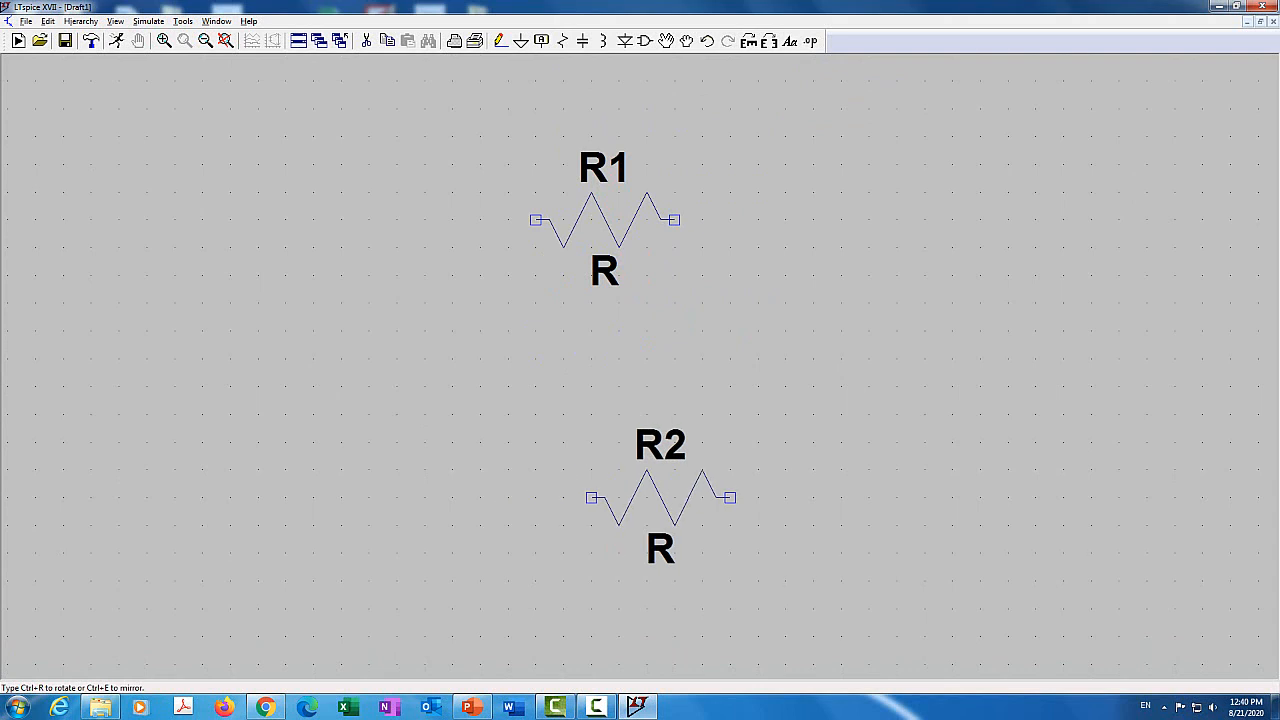
{"action": "key", "text": "Escape"}
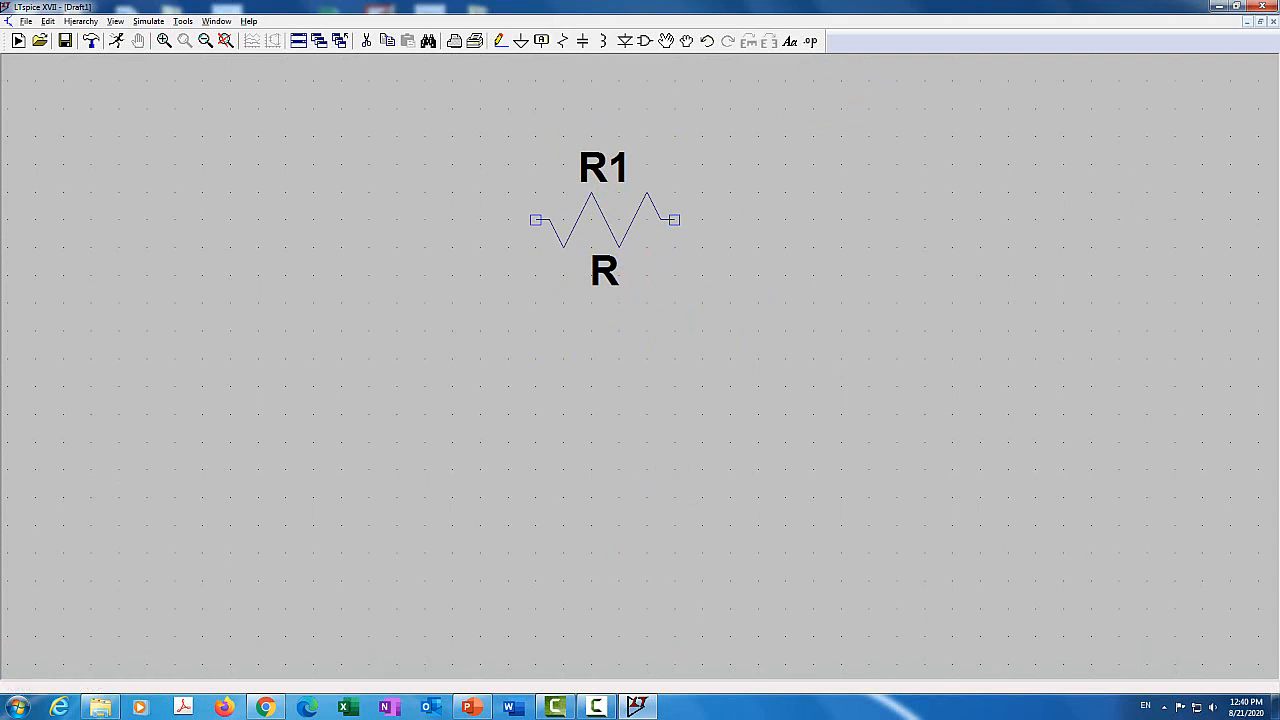
Step: Place one vertical capacitor below and to the right of the resistor
{"action": "left_click", "coordinate": [583, 41]}
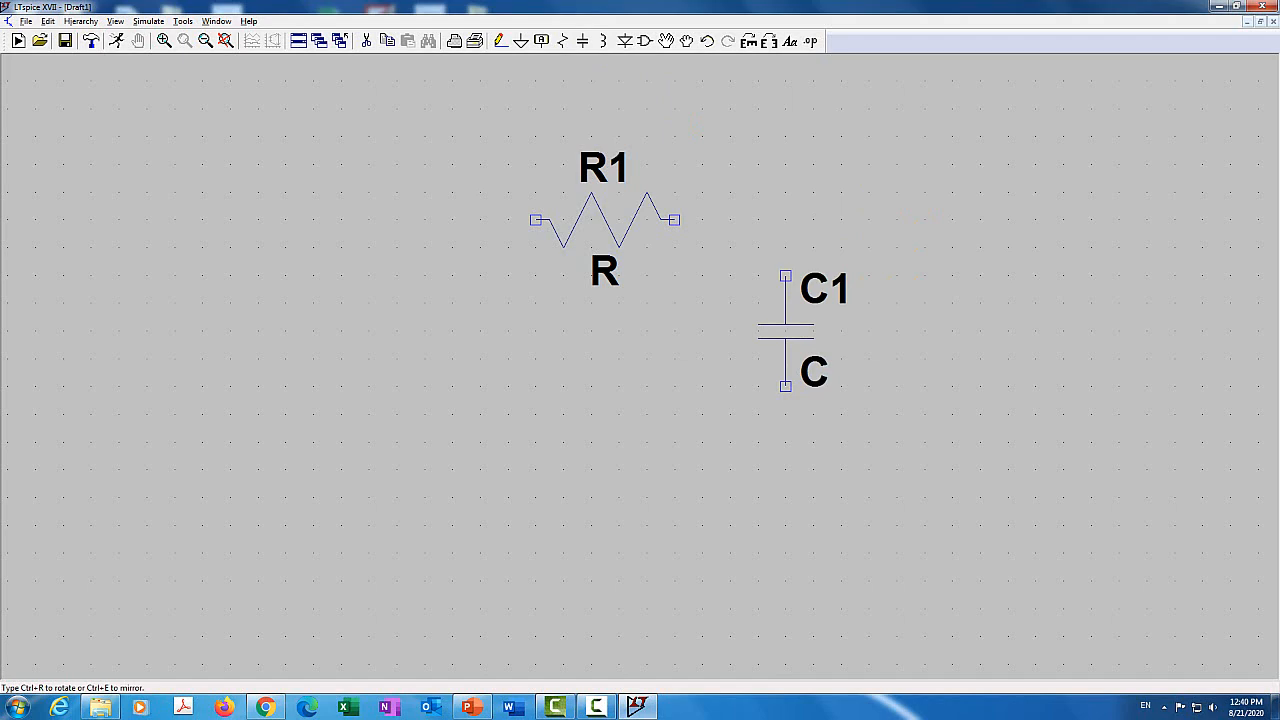
{"action": "left_click", "coordinate": [757, 358]}
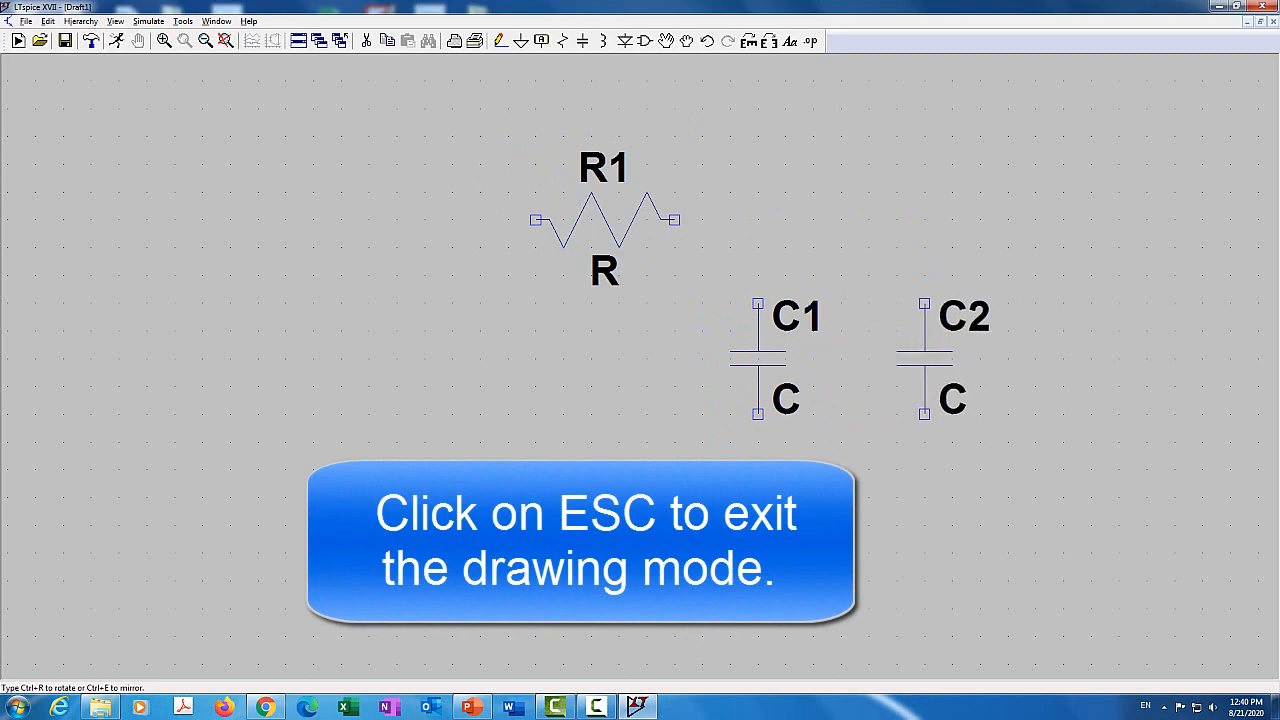
{"action": "key", "text": "Escape"}
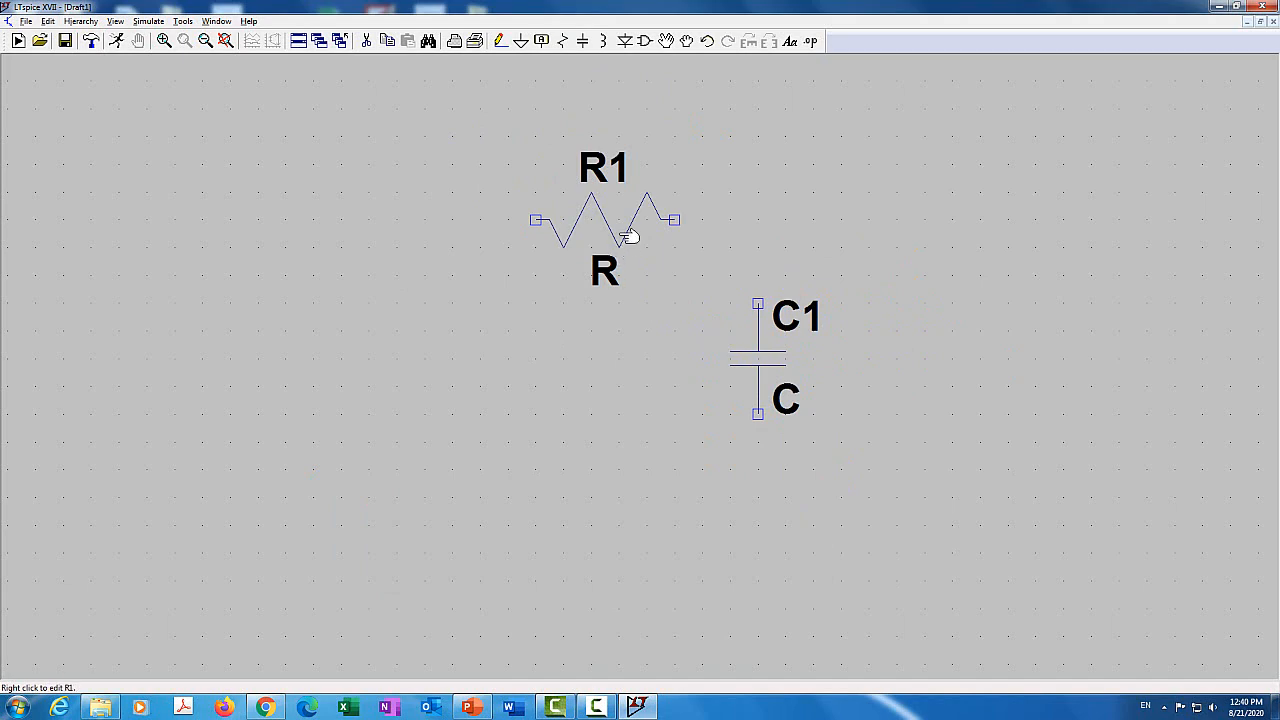
Step: Find the voltage component symbol and place one voltage source below and to the left of the resistor
{"action": "left_click", "coordinate": [645, 41]}
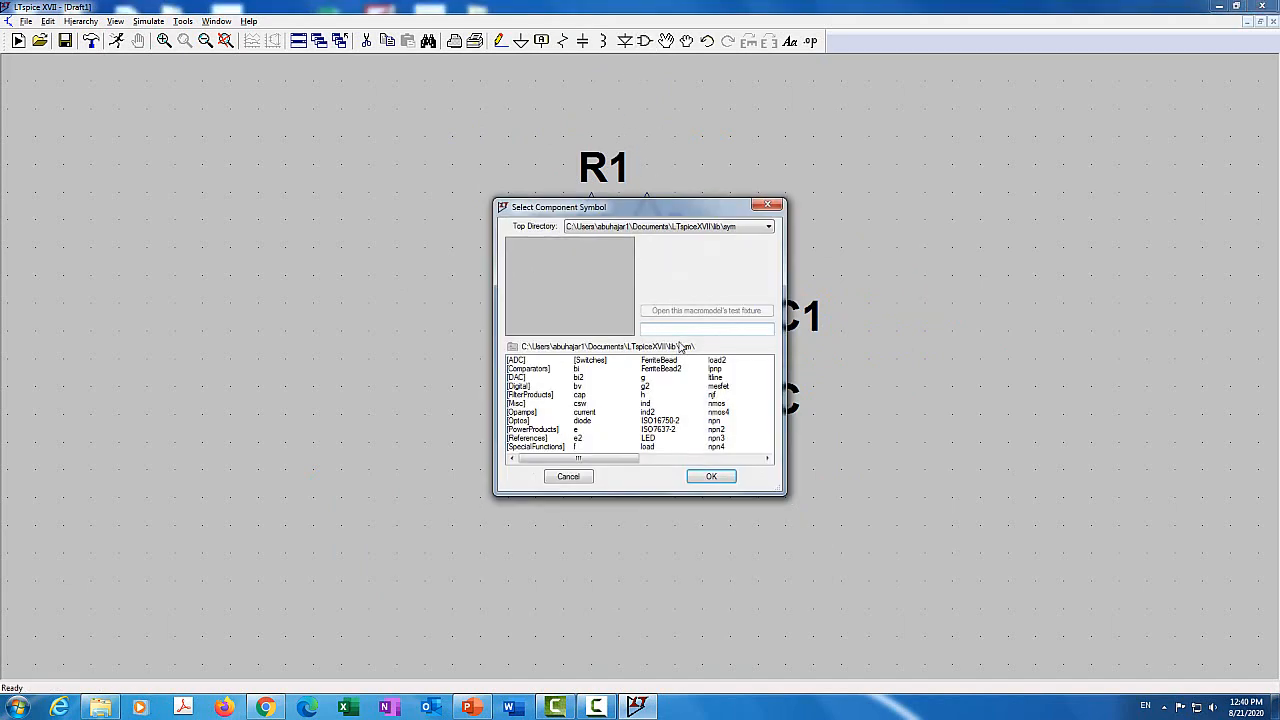
{"action": "type", "text": "v"}
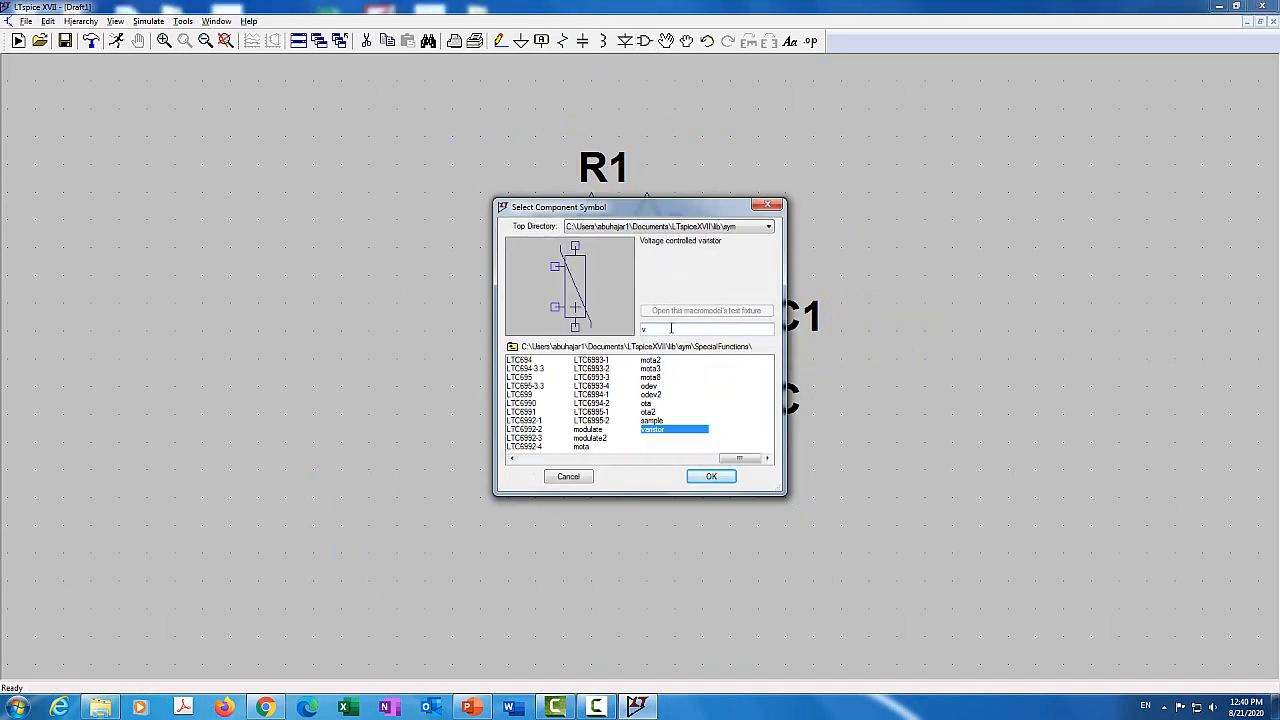
{"action": "type", "text": "oltage"}
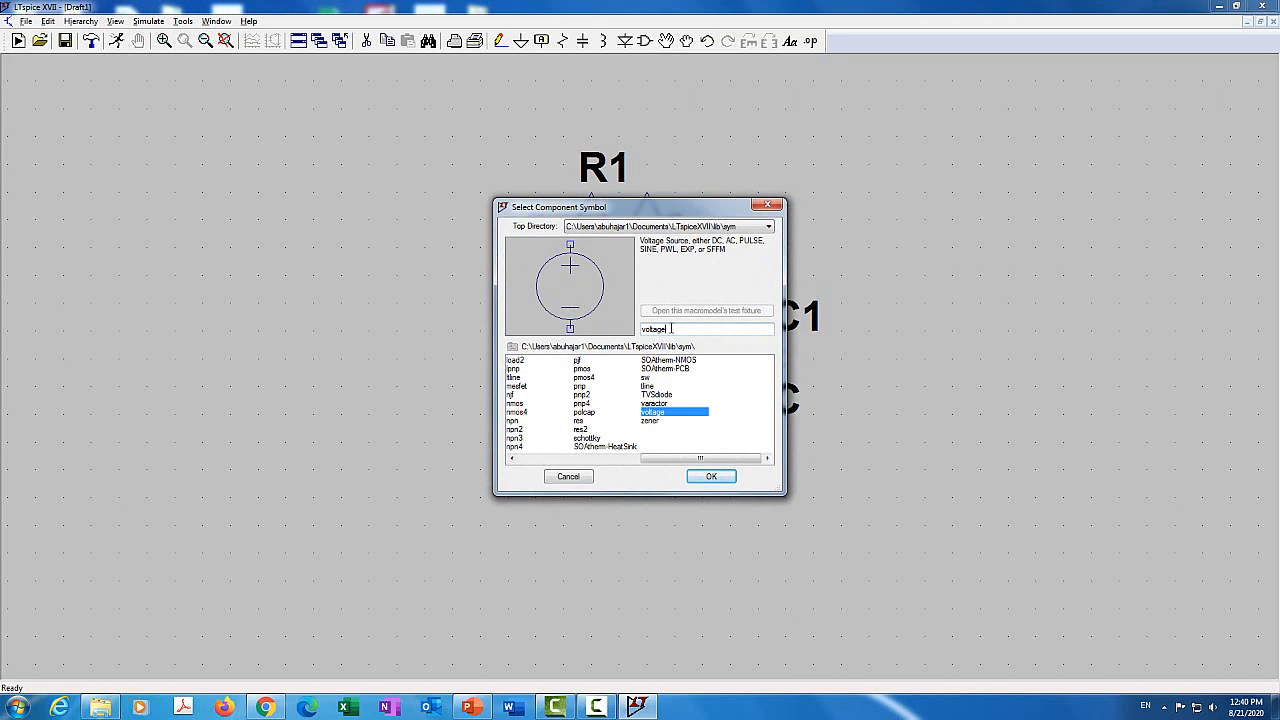
{"action": "double_click", "coordinate": [678, 415]}
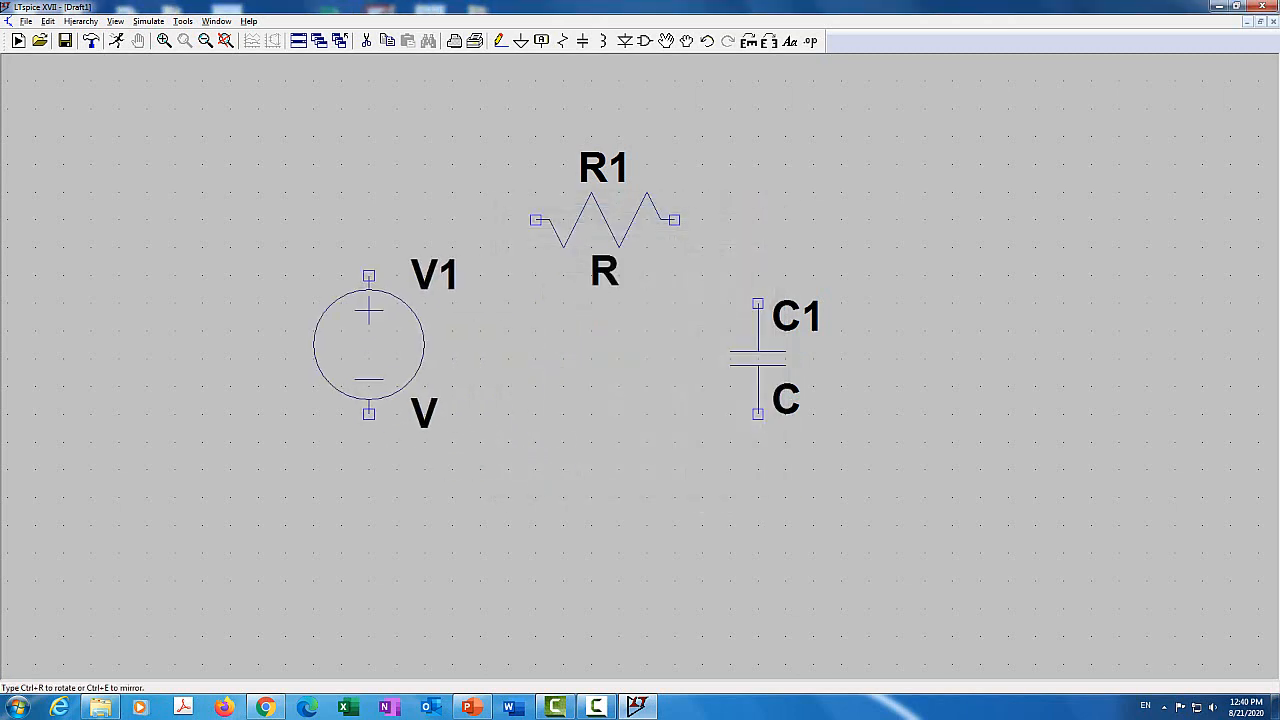
{"action": "left_click", "coordinate": [369, 345]}
{"action": "key", "text": "Escape"}
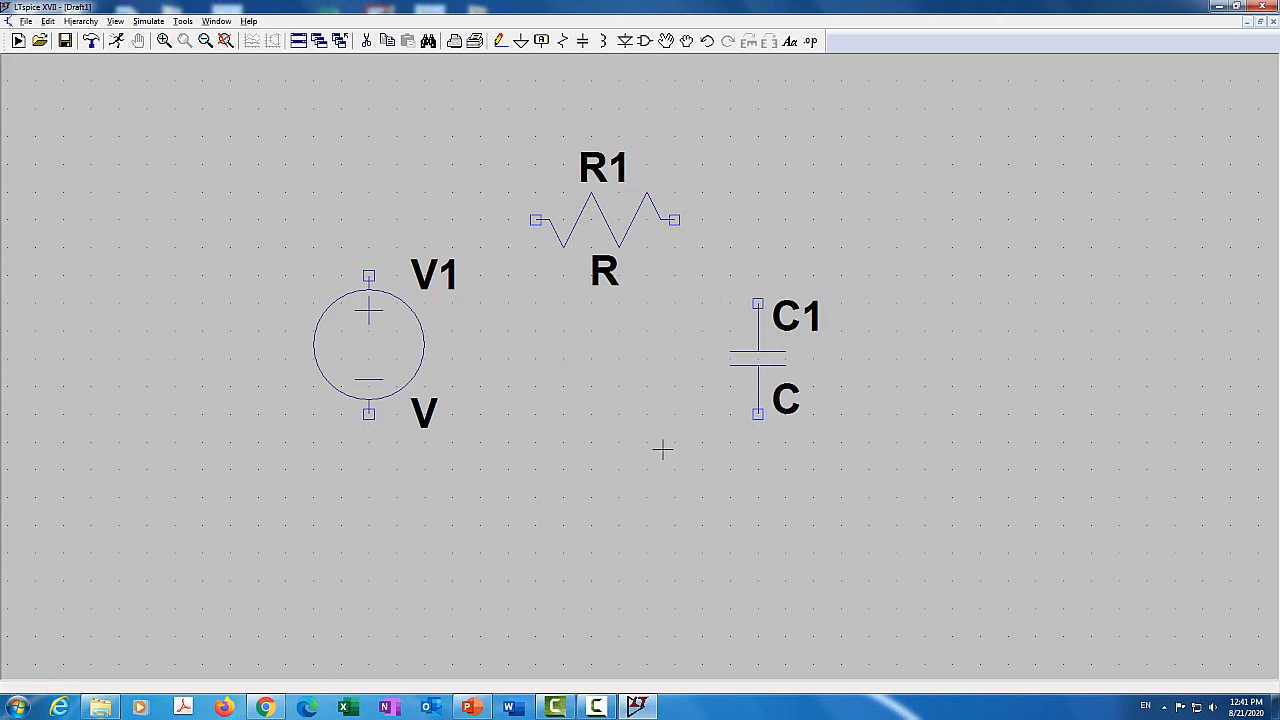
Step: Set resistor R1's resistance to 1k and capacitor C1's capacitance to 1µ
{"action": "right_click", "coordinate": [628, 245]}
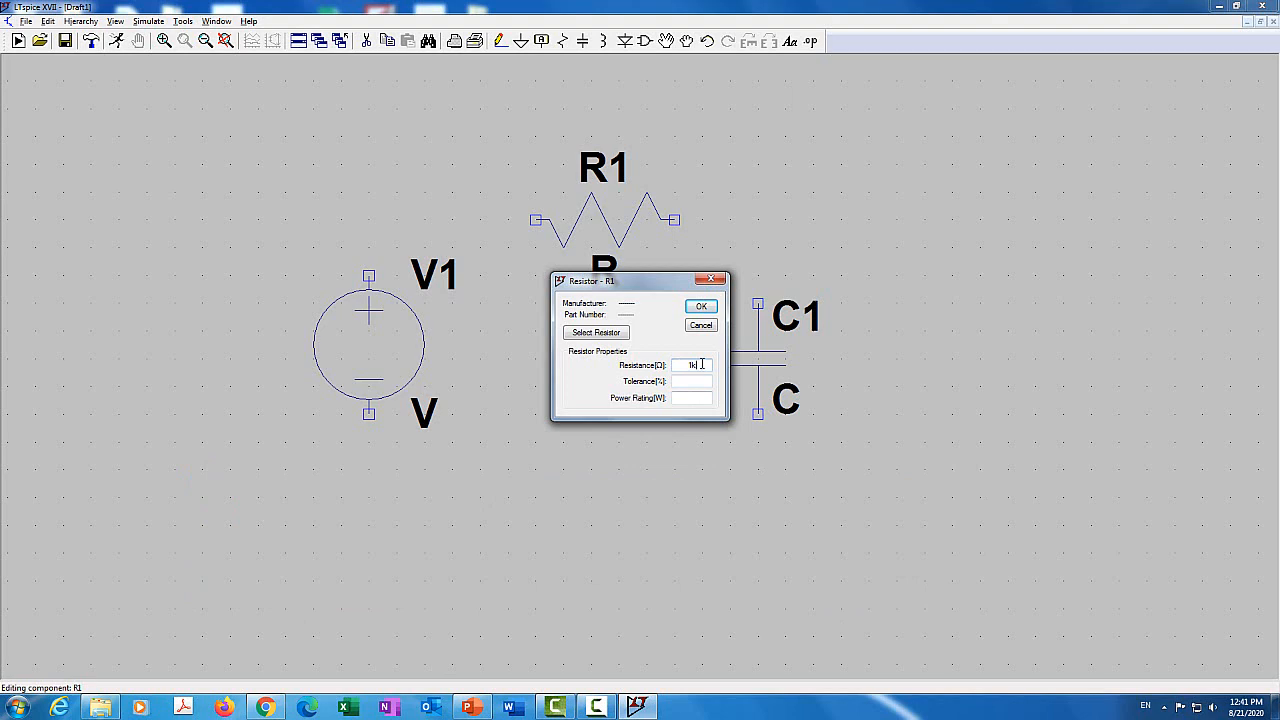
{"action": "left_click", "coordinate": [713, 312]}
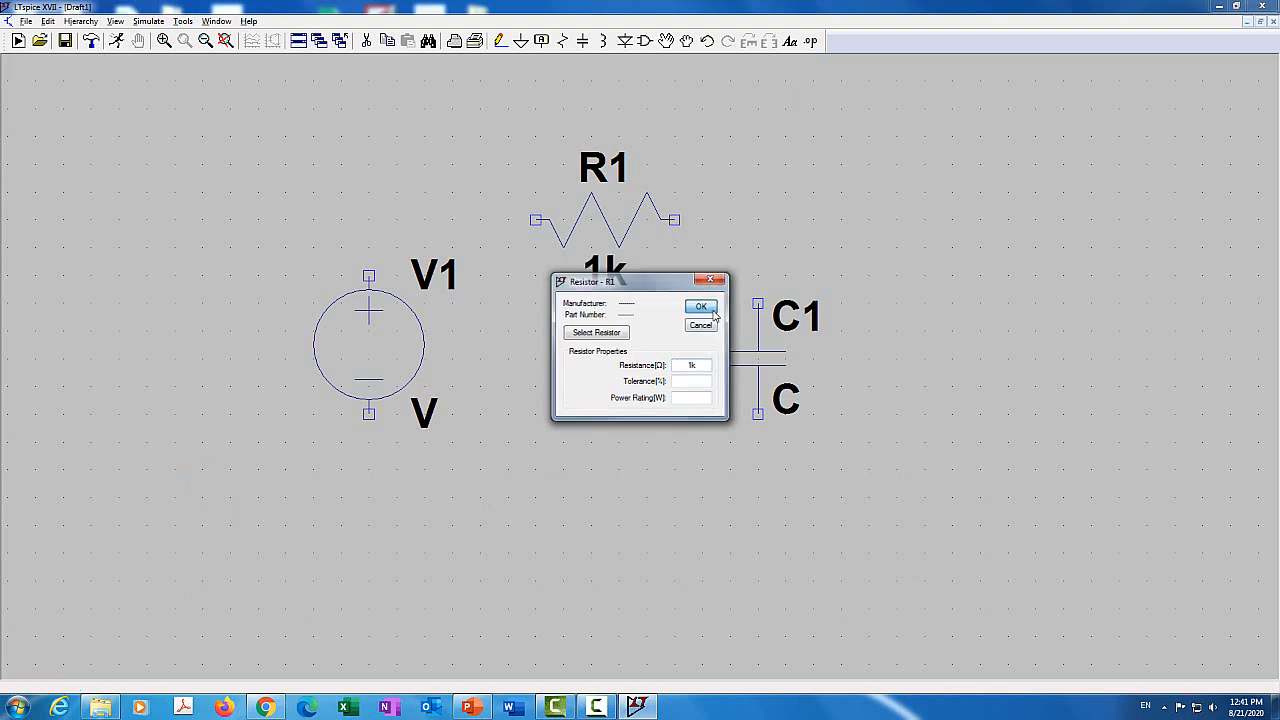
{"action": "right_click", "coordinate": [771, 351]}
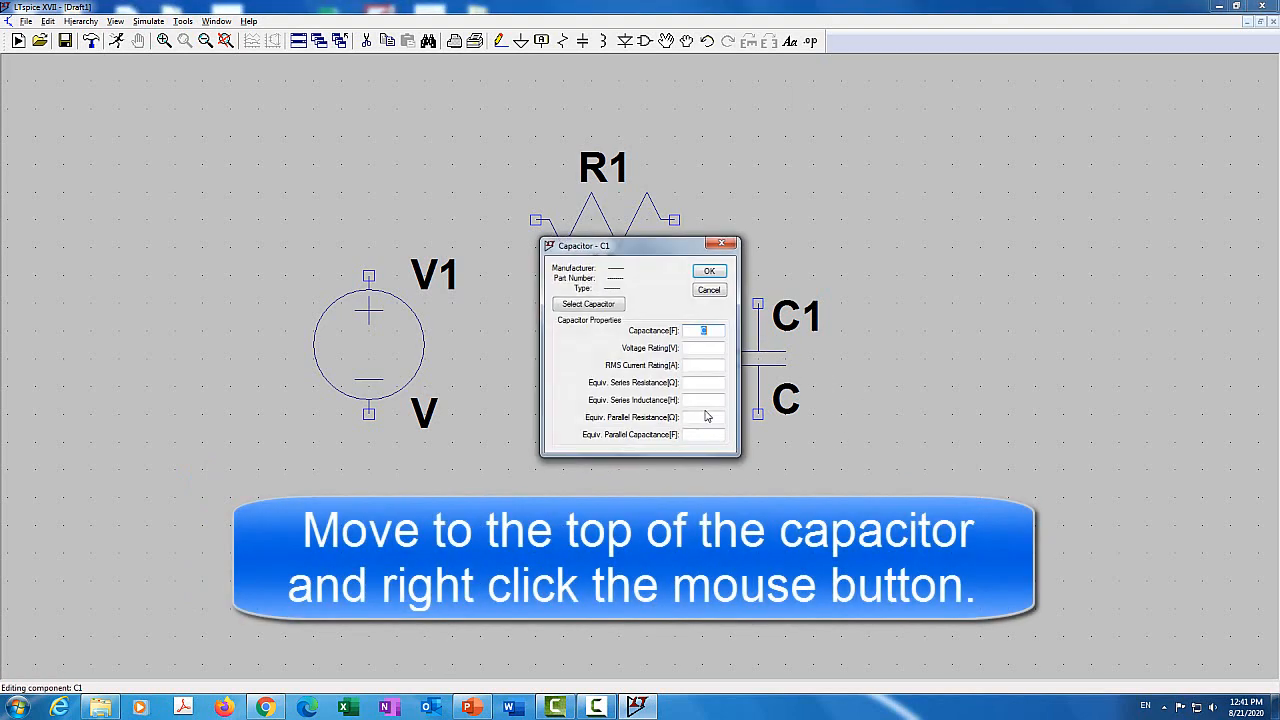
{"action": "key", "text": "BackSpace"}
{"action": "left_click", "coordinate": [707, 275]}
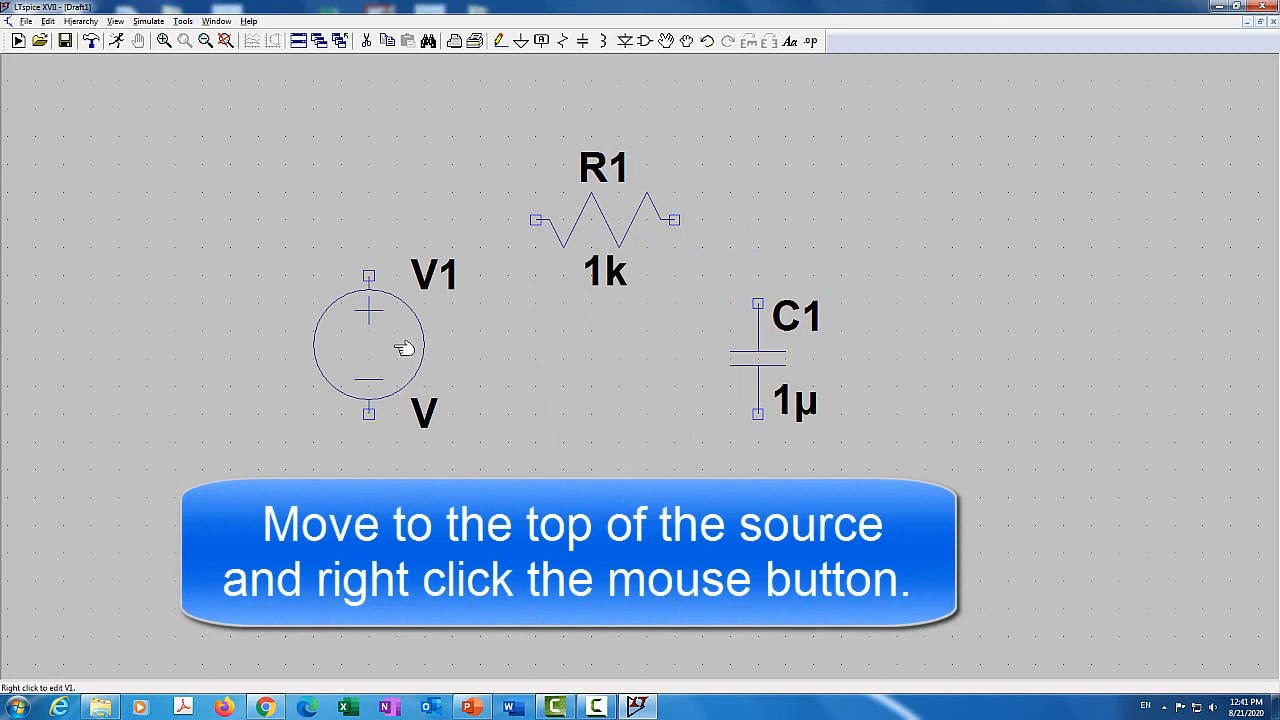
Step: Set the voltage source's small-signal AC amplitude to 10
{"action": "right_click", "coordinate": [403, 348]}
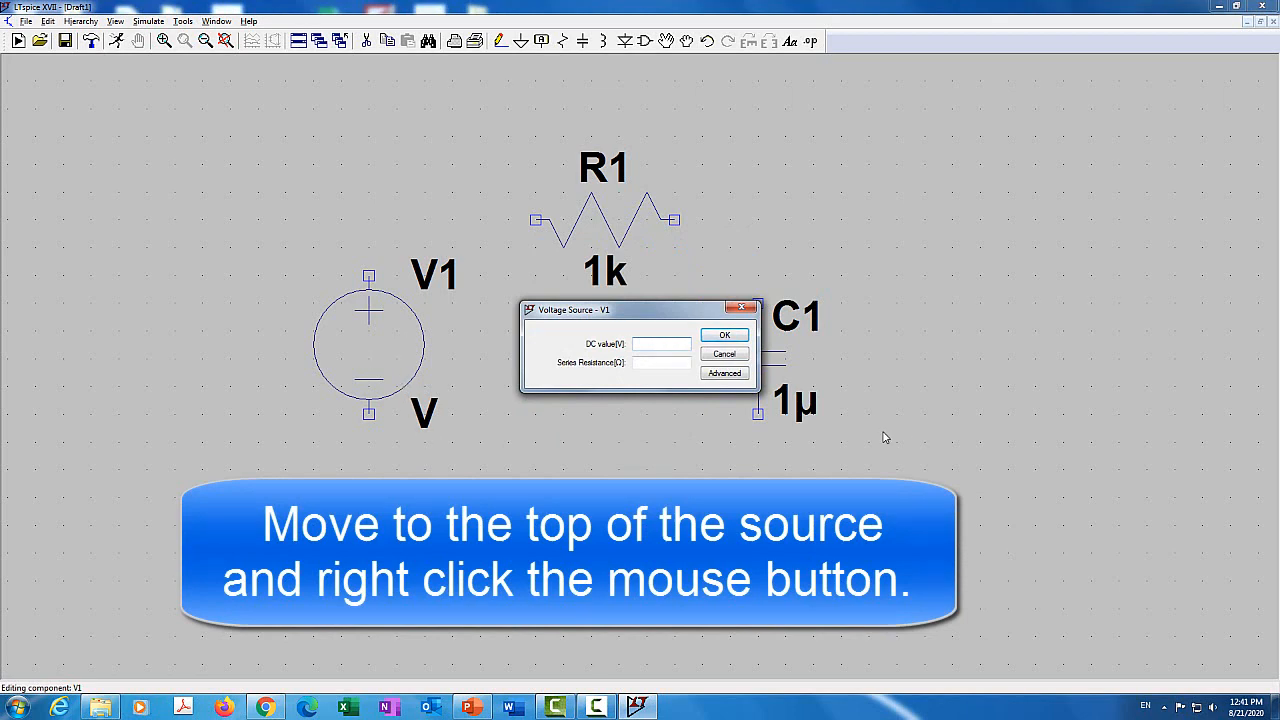
{"action": "left_click", "coordinate": [725, 373]}
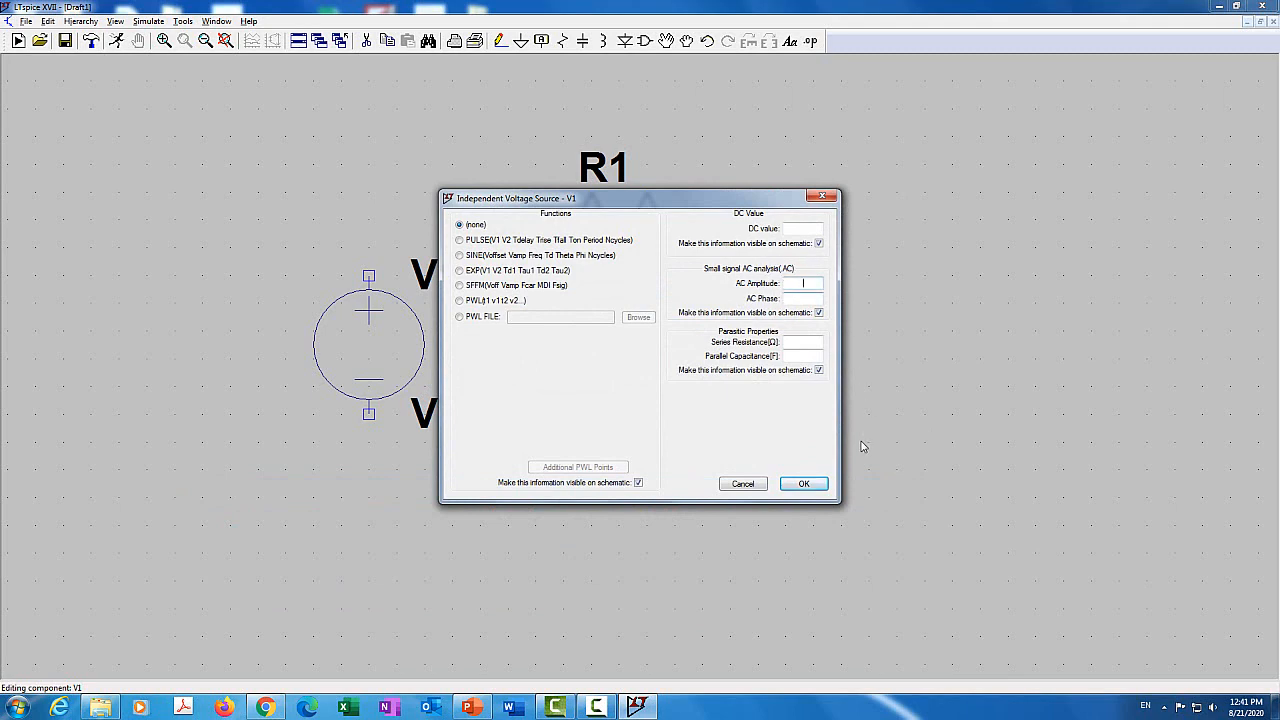
{"action": "type", "text": "0"}
{"action": "left_click", "coordinate": [804, 484]}
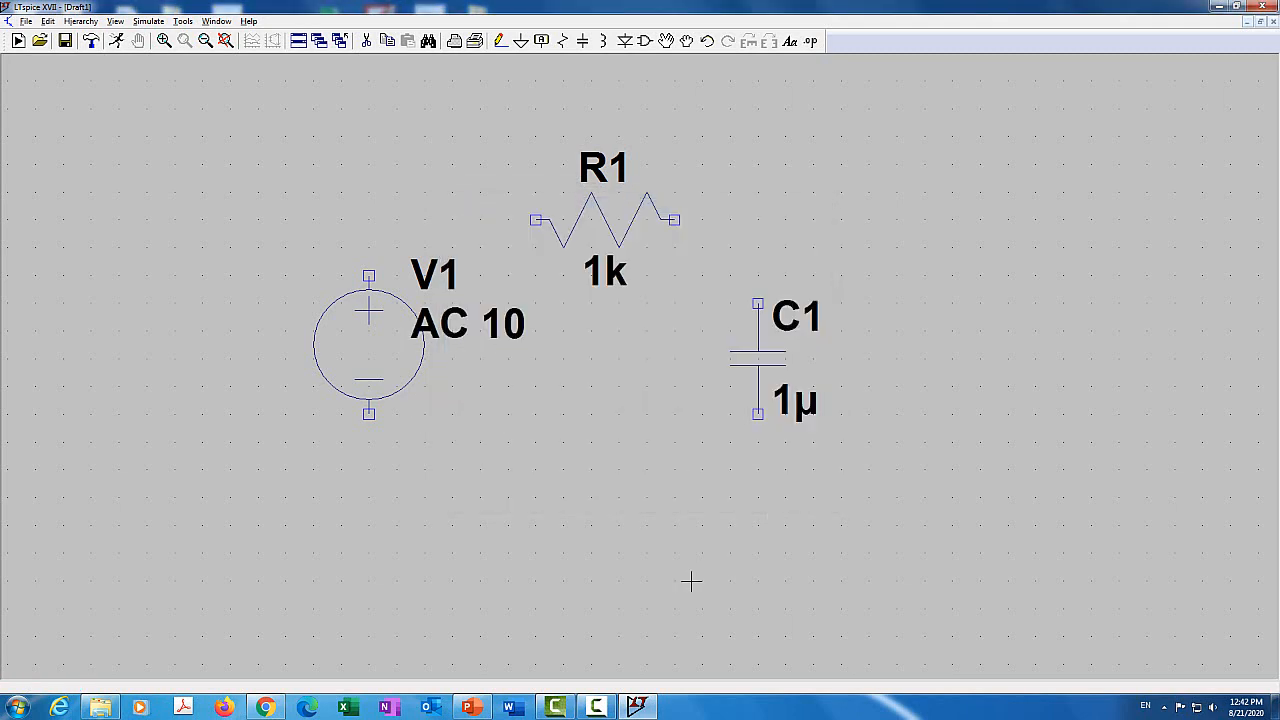
Step: Move the AC 10 label to the left side of the voltage source
{"action": "left_click", "coordinate": [666, 40]}
{"action": "left_click", "coordinate": [440, 322]}
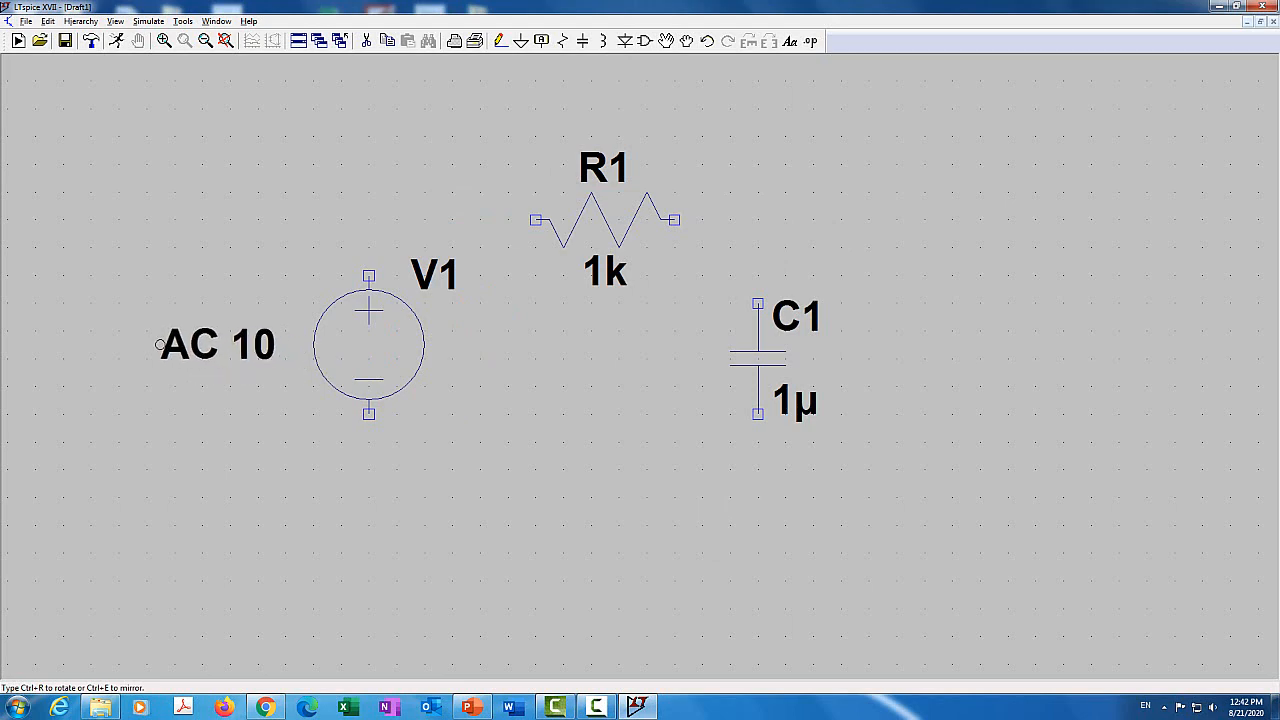
{"action": "left_click", "coordinate": [159, 345]}
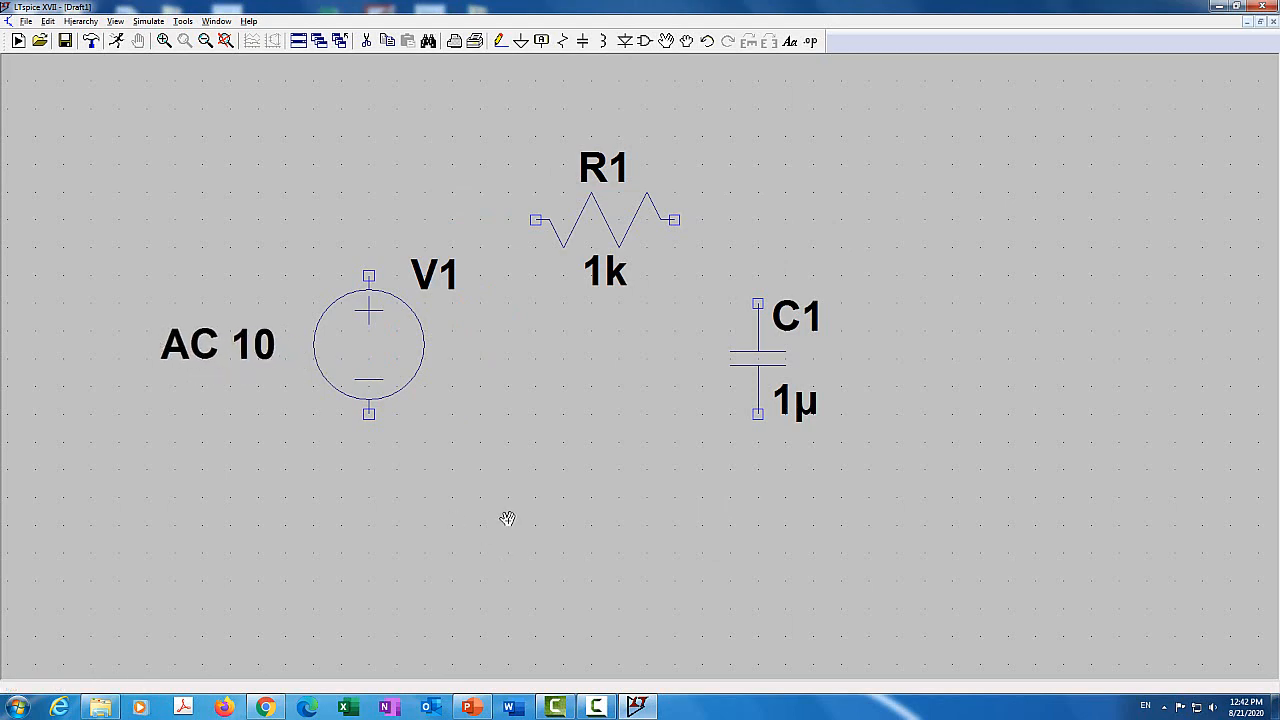
{"action": "key", "text": "Escape"}
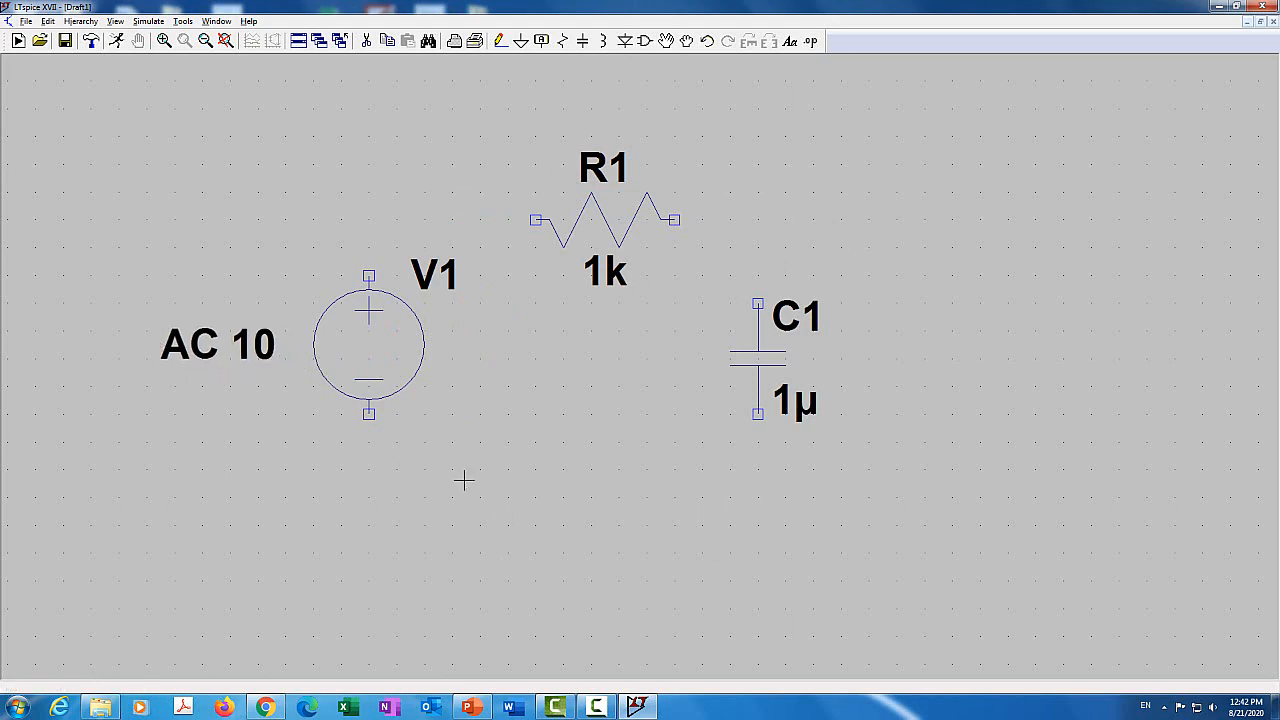
Step: Rename the voltage source's reference designator to Vin
{"action": "right_click", "coordinate": [440, 272]}
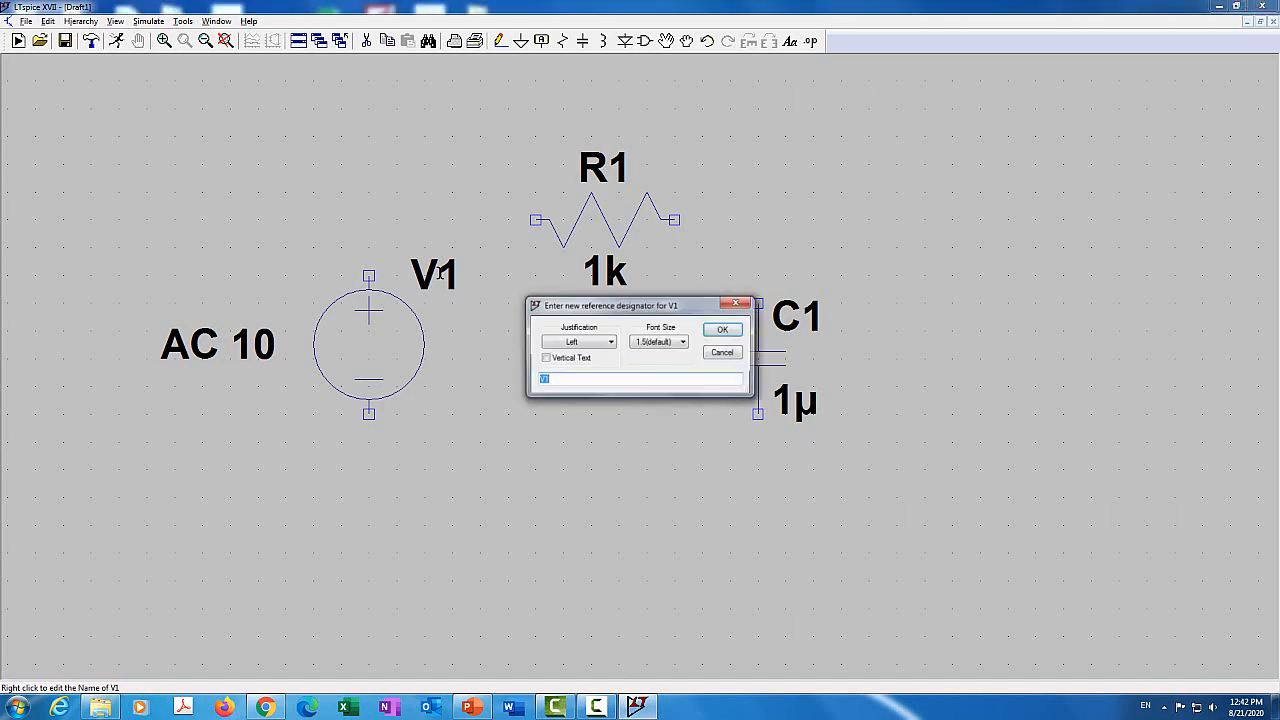
{"action": "key", "text": "Right"}
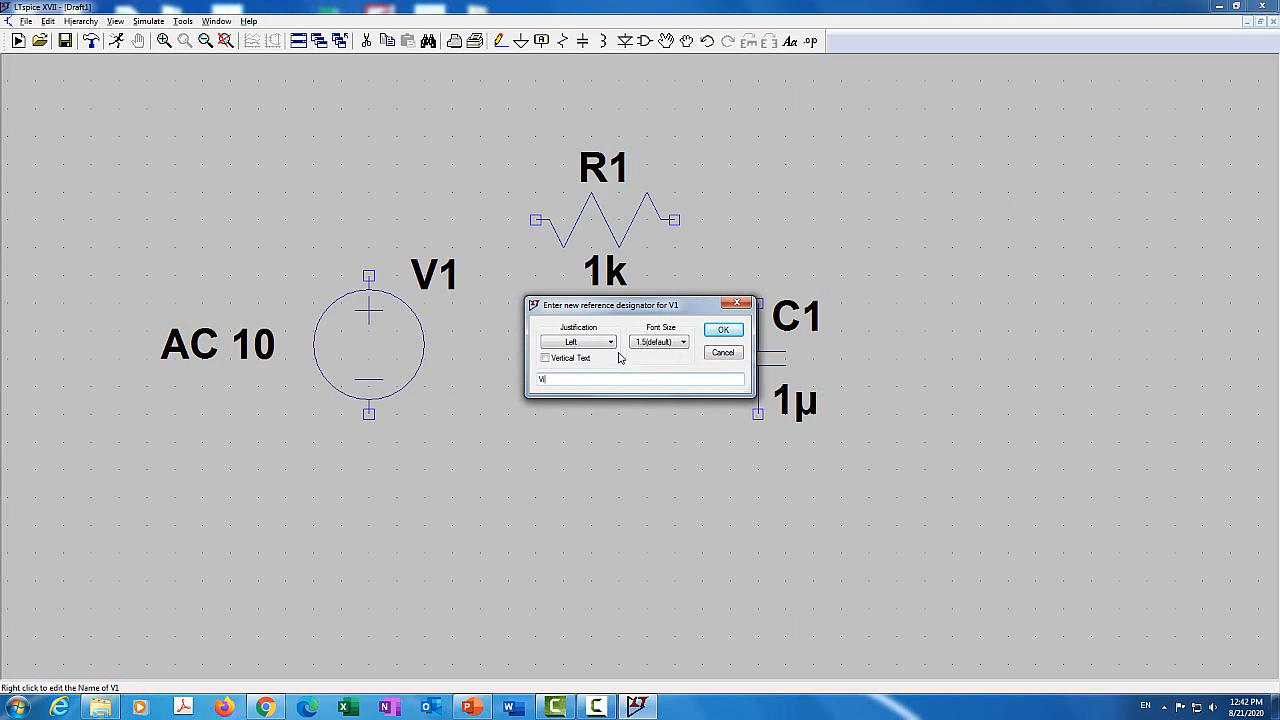
{"action": "key", "text": "Return"}
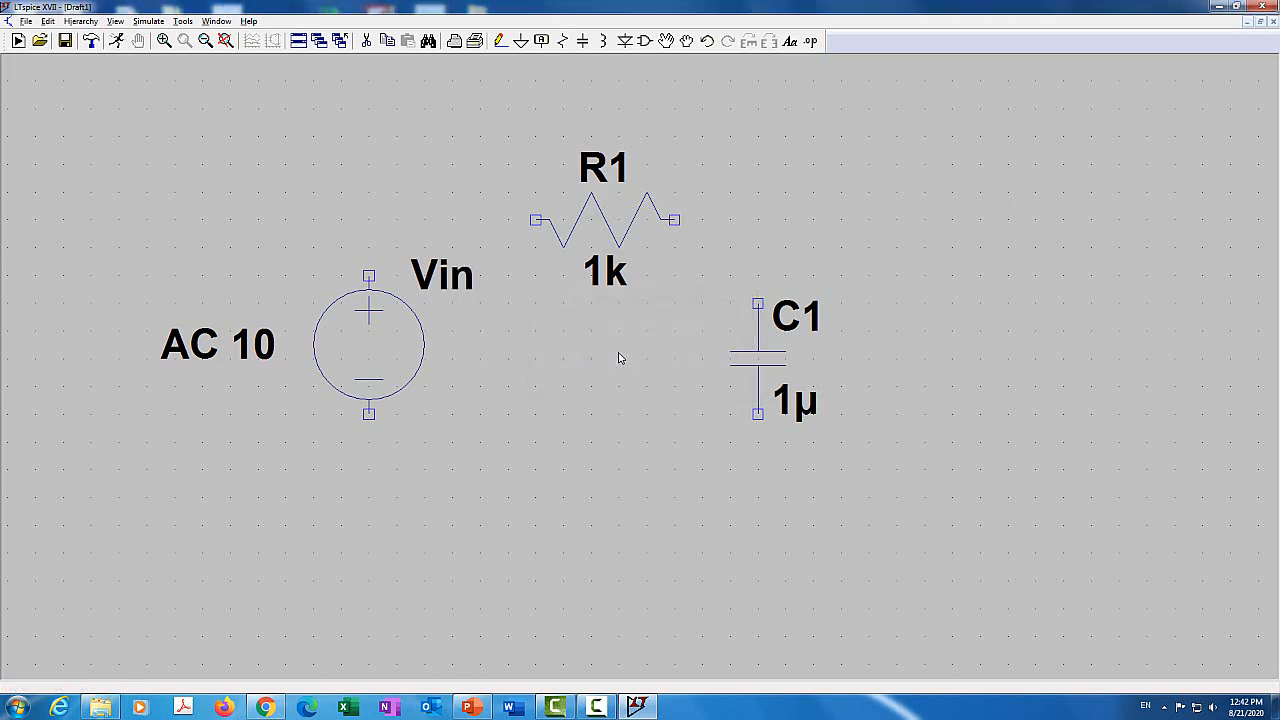
Step: Wire the source's positive terminal through R1 and C1 and back to its negative terminal, closing the series loop
{"action": "key", "text": "F3"}
{"action": "left_click", "coordinate": [369, 275]}
{"action": "left_click", "coordinate": [536, 219]}
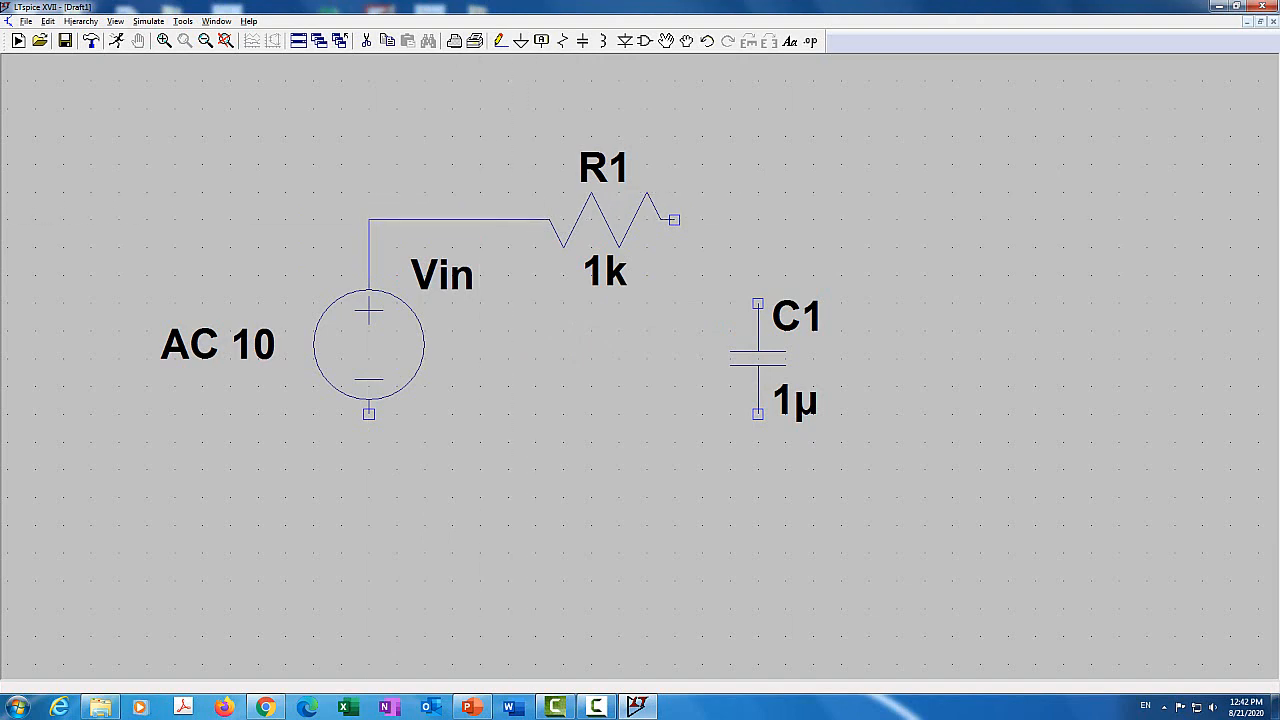
{"action": "left_click", "coordinate": [674, 219]}
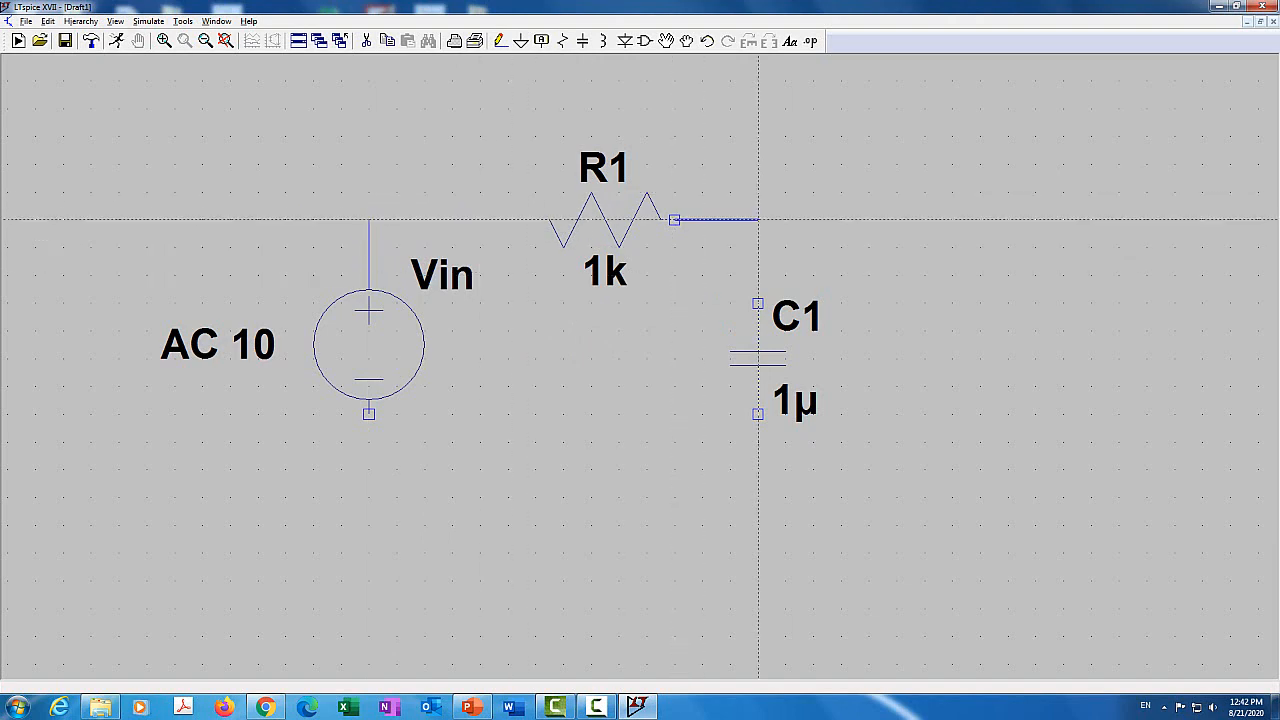
{"action": "left_click", "coordinate": [758, 303]}
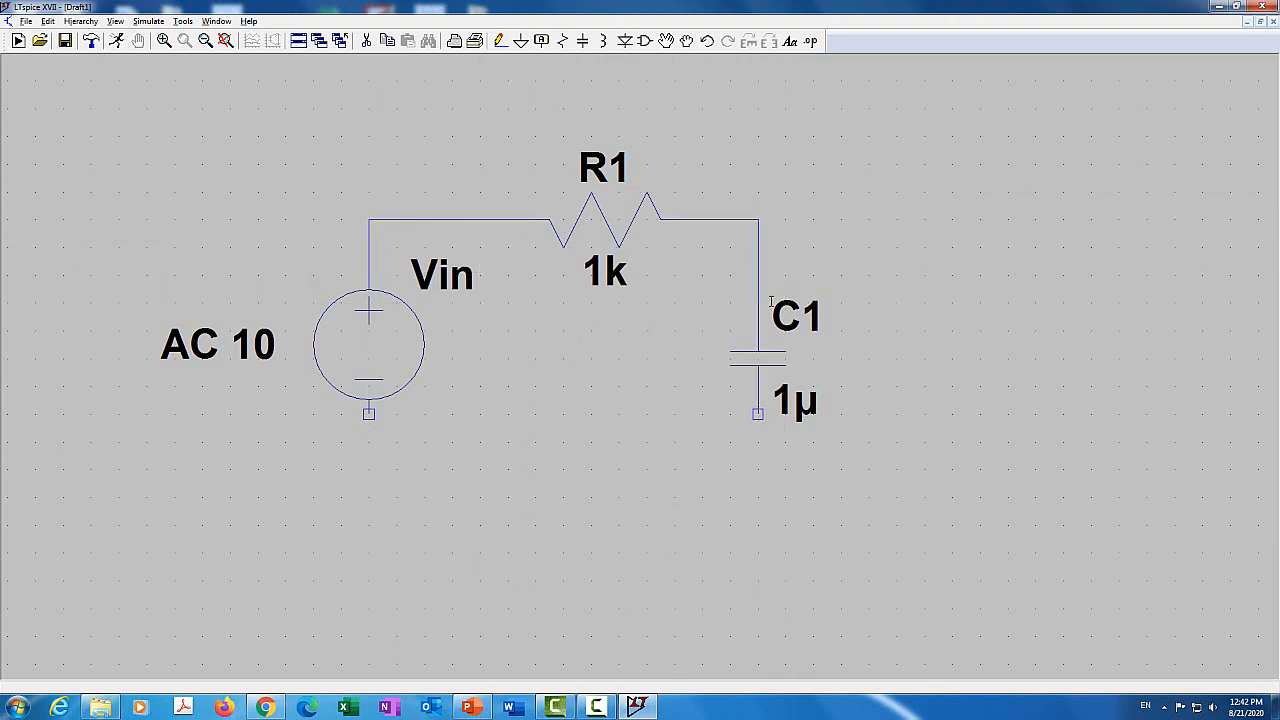
{"action": "left_click", "coordinate": [758, 413]}
{"action": "left_click", "coordinate": [730, 468]}
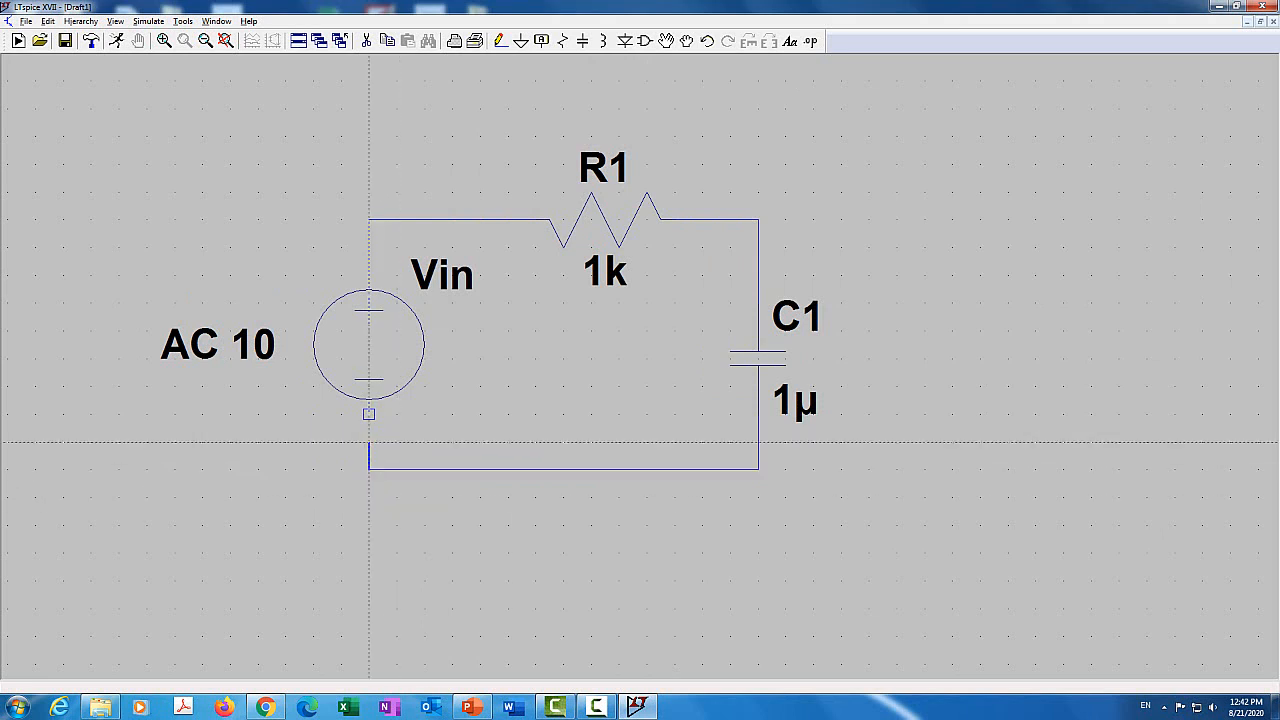
{"action": "left_click", "coordinate": [369, 413]}
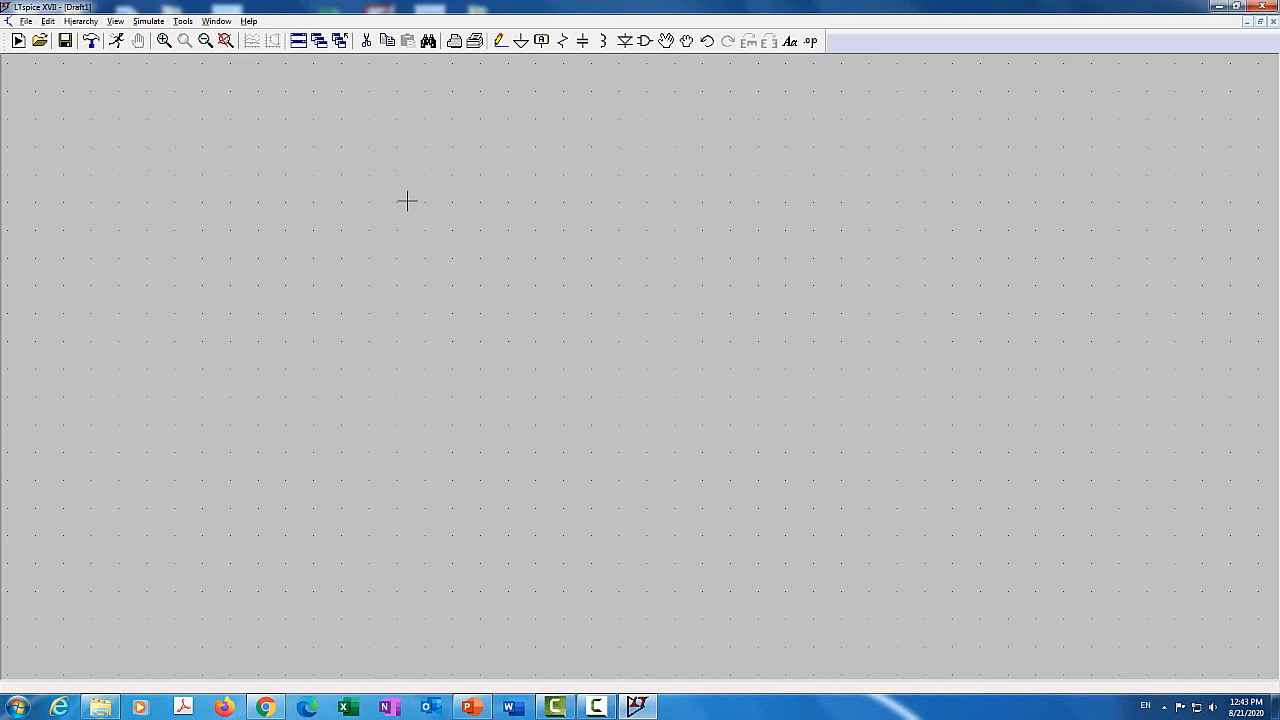
Step: Bring the whole circuit back into view, zoomed out and centered with free space around it
{"action": "left_click", "coordinate": [226, 40]}
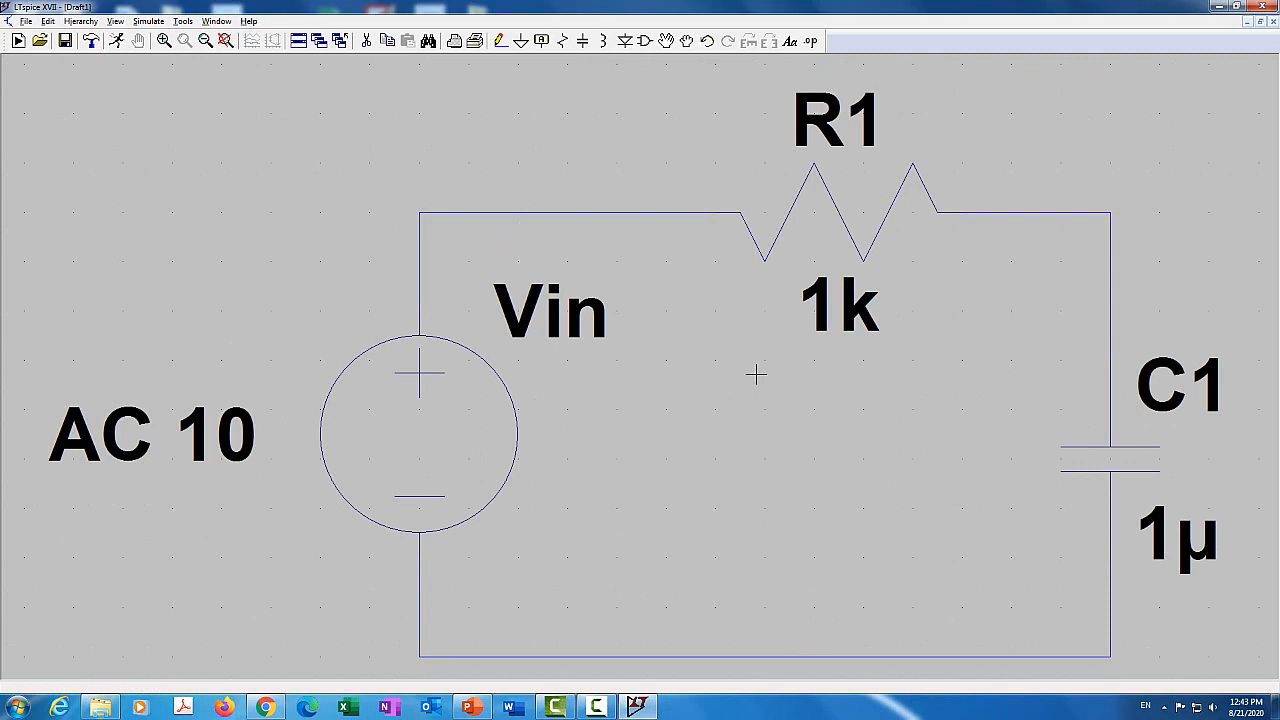
{"action": "scroll", "coordinate": [755, 376], "scroll_direction": "down", "scroll_amount": 1}
{"action": "scroll", "coordinate": [755, 376], "scroll_direction": "up", "scroll_amount": 2}
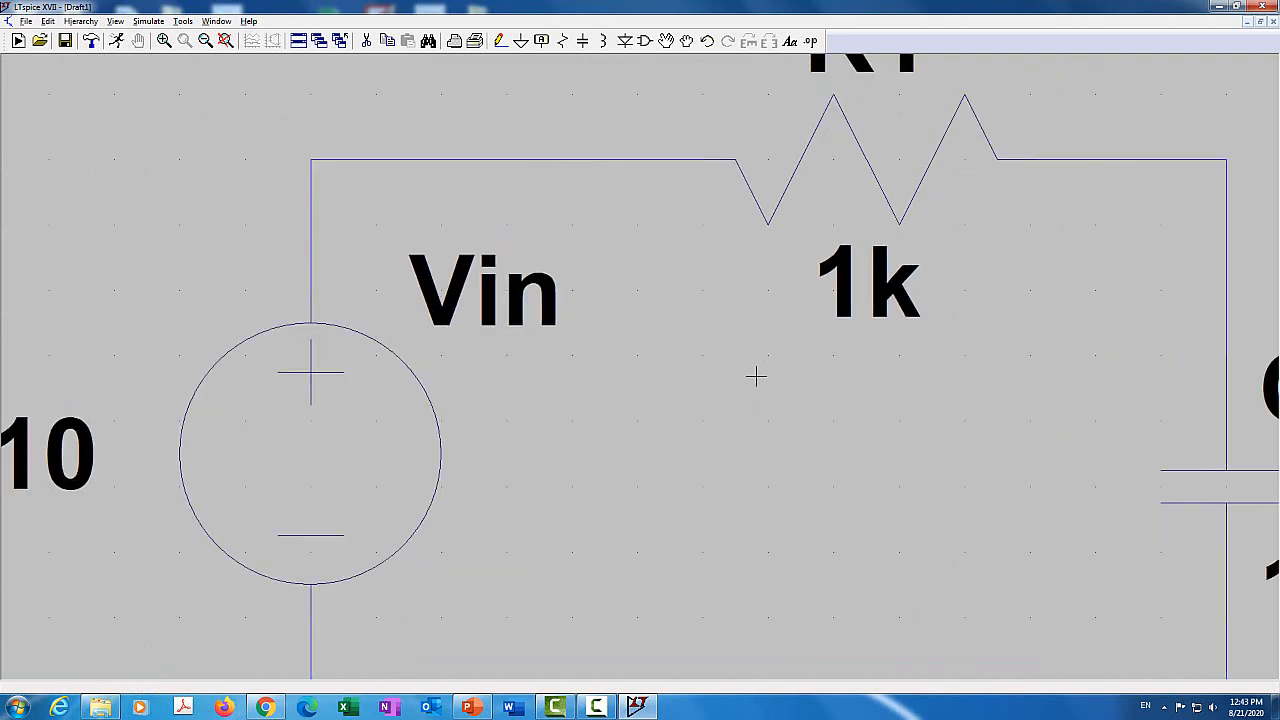
{"action": "scroll", "coordinate": [755, 376], "scroll_direction": "down", "scroll_amount": 3}
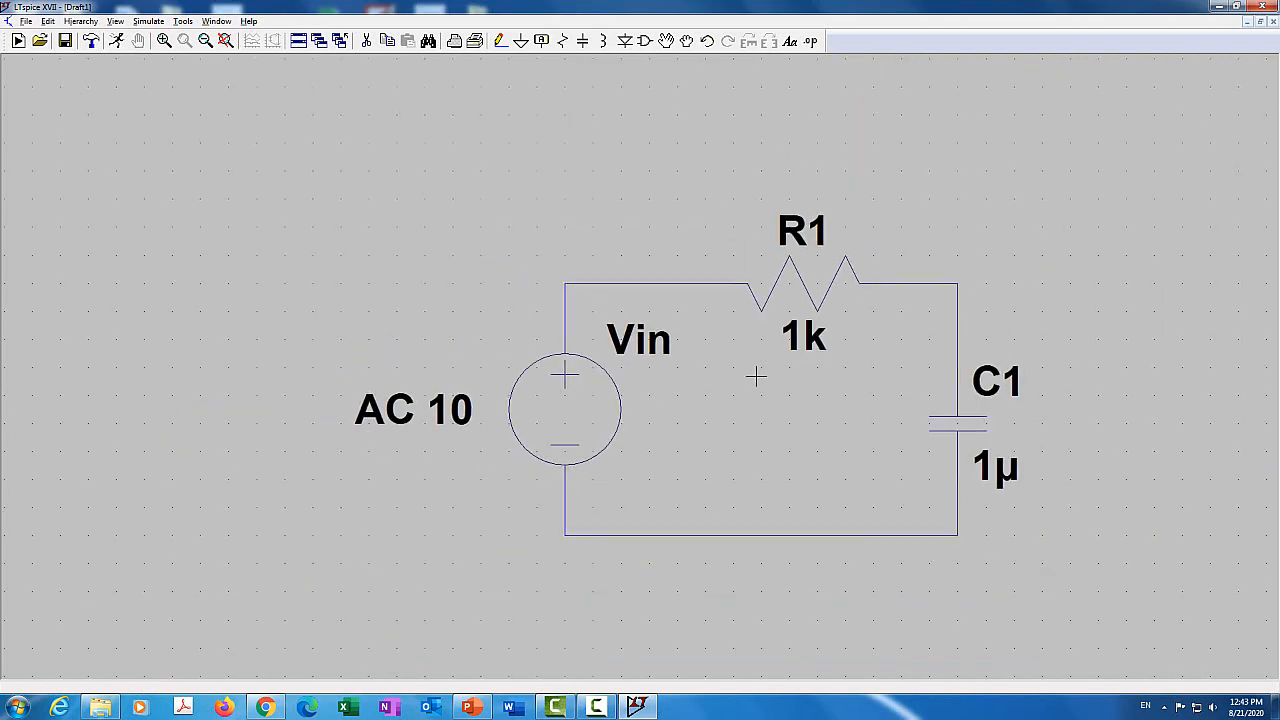
{"action": "scroll", "coordinate": [755, 375], "scroll_direction": "down", "scroll_amount": 2}
{"action": "left_click_drag", "start_coordinate": [724, 367], "coordinate": [603, 349]}
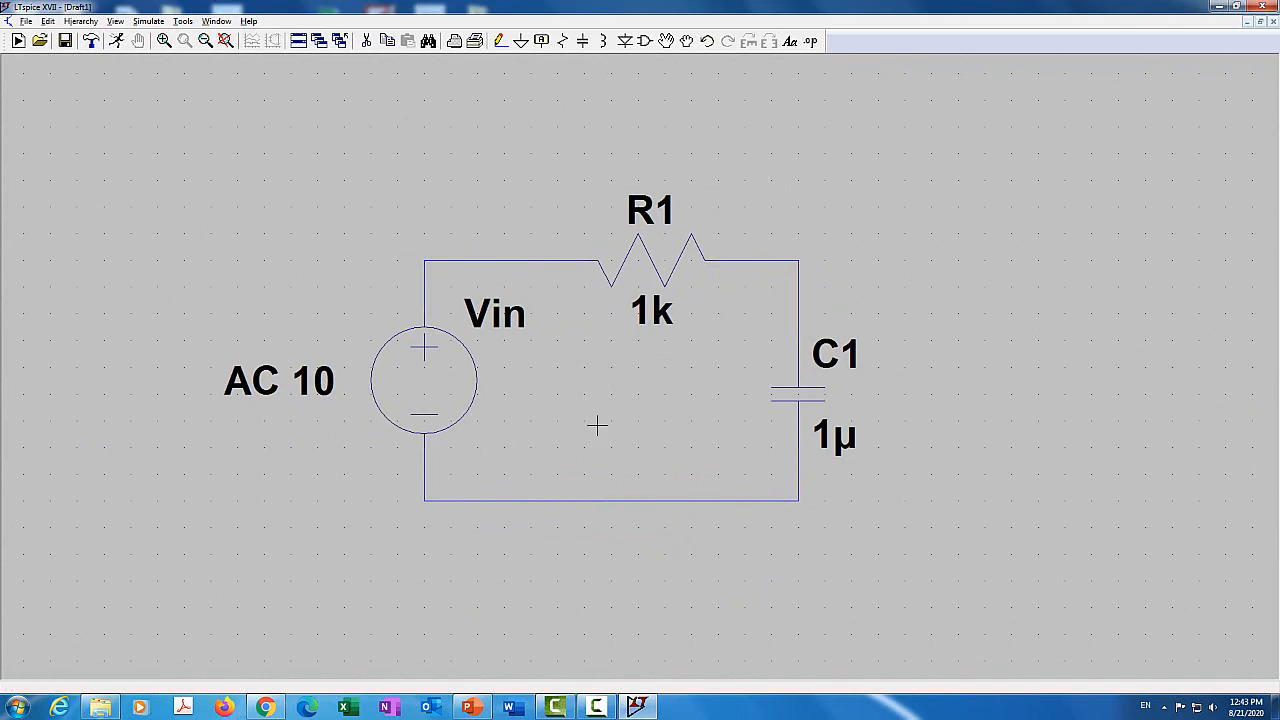
Step: Place a ground symbol on the middle of the circuit's bottom wire
{"action": "left_click", "coordinate": [521, 44]}
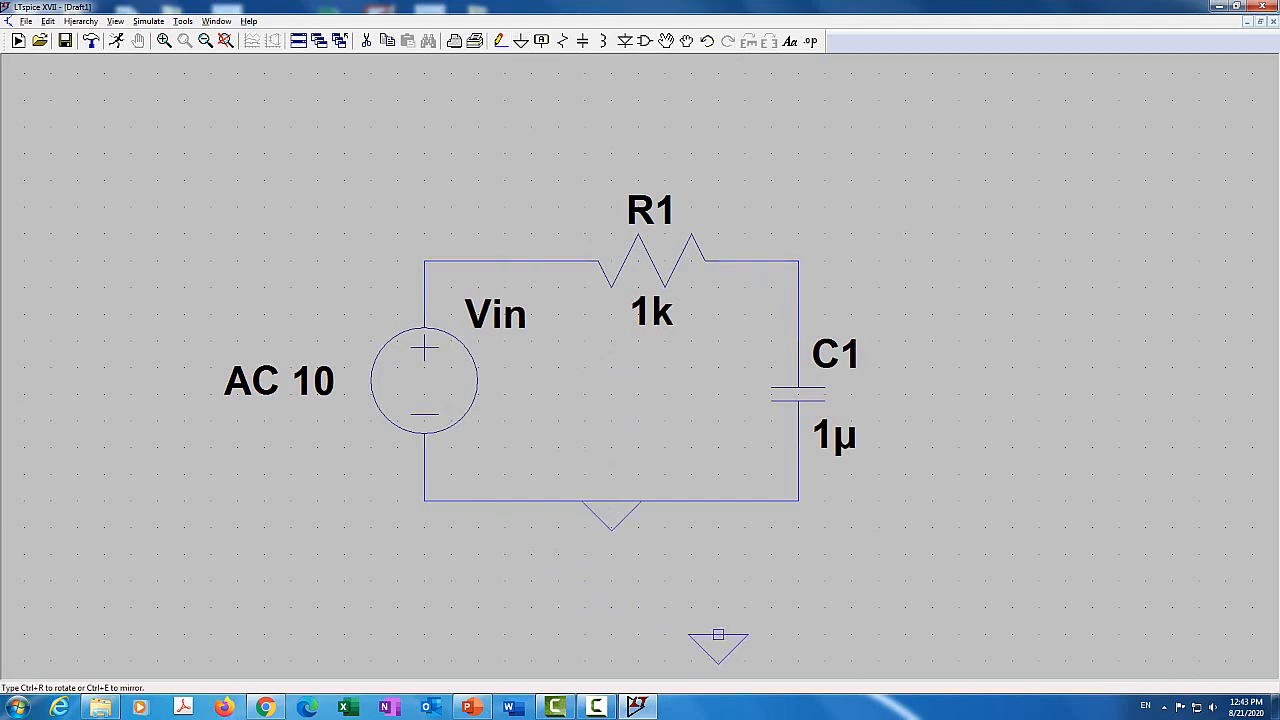
{"action": "key", "text": "Escape"}
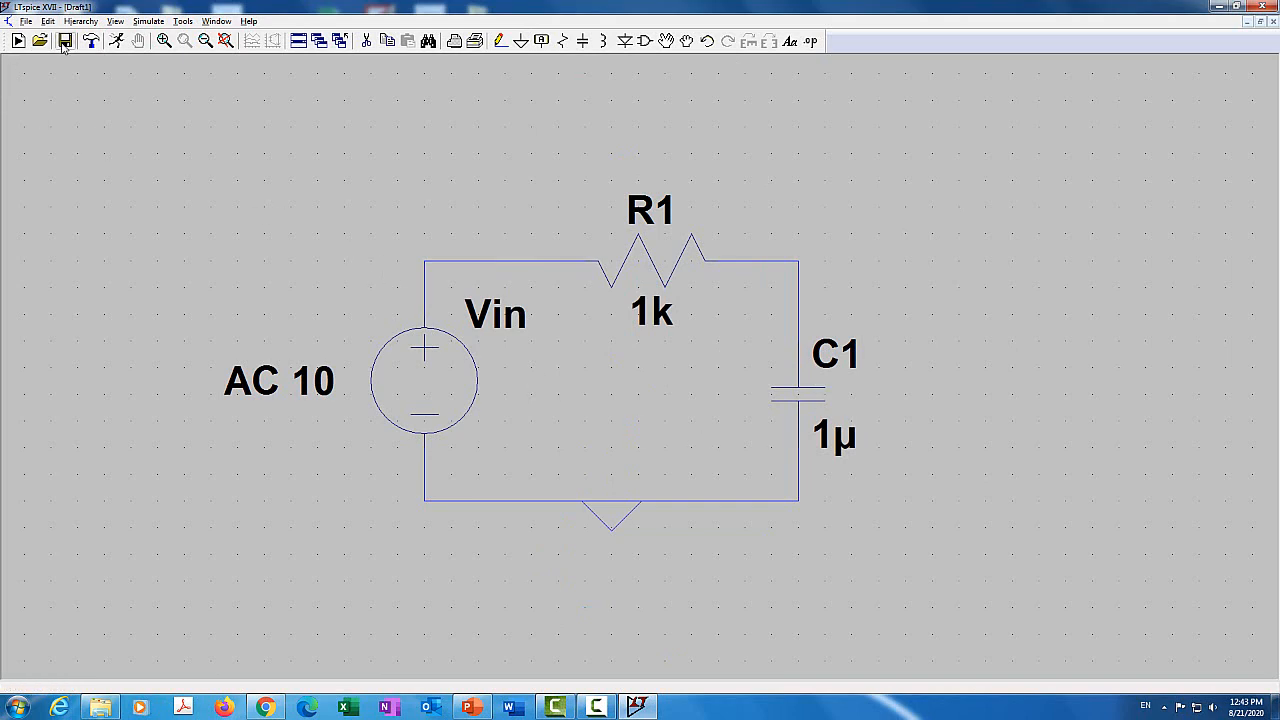
Step: Save the schematic under the file name Video1 in the LTSPICE_Tutorials folder
{"action": "left_click", "coordinate": [25, 21]}
{"action": "left_click", "coordinate": [53, 109]}
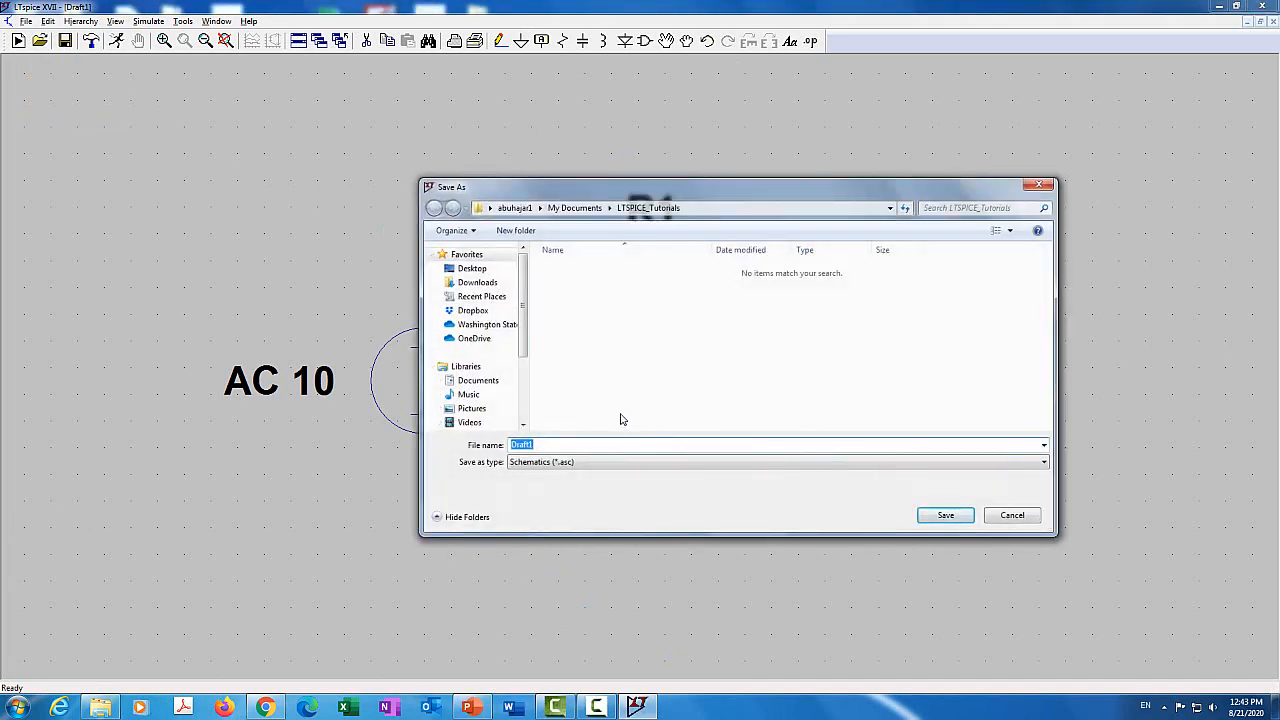
{"action": "key", "text": "BackSpace"}
{"action": "key", "text": "Return"}
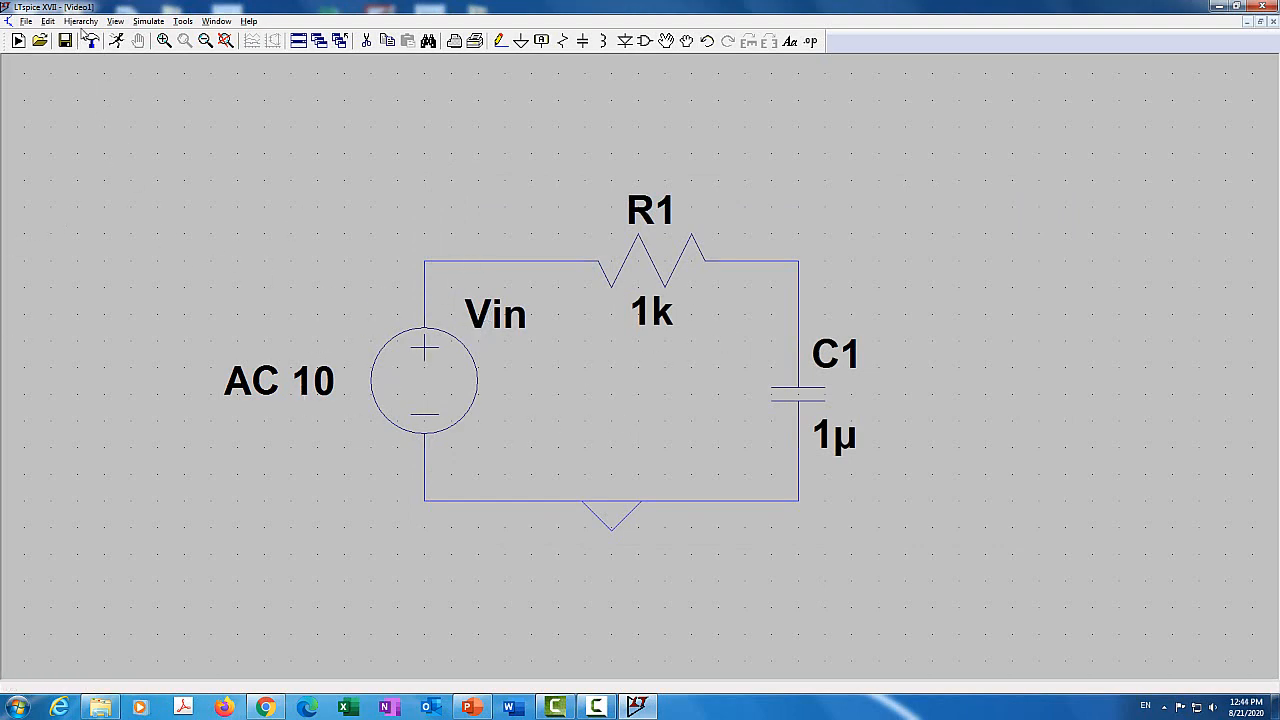
Step: View the circuit's SPICE netlist beside the schematic, examine the node names of R1, C1 and Vin, and close it
{"action": "left_click", "coordinate": [115, 21]}
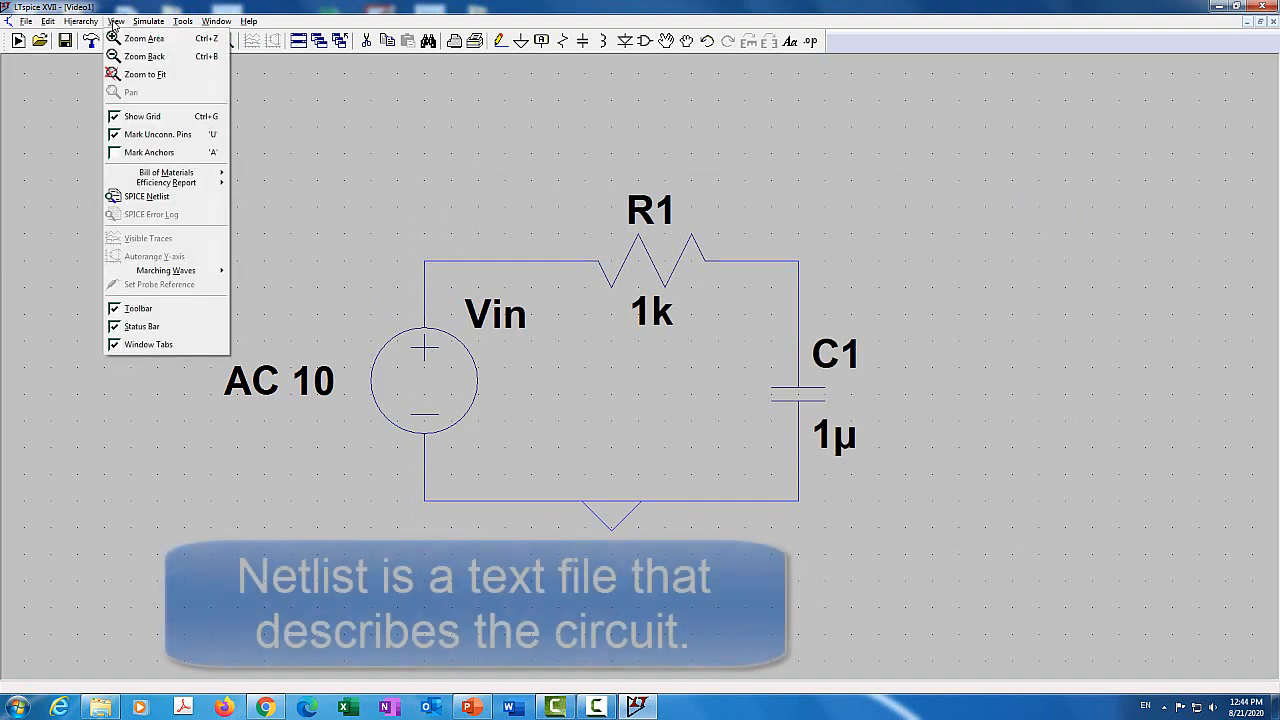
{"action": "left_click", "coordinate": [160, 196]}
{"action": "left_click_drag", "start_coordinate": [540, 184], "coordinate": [958, 156]}
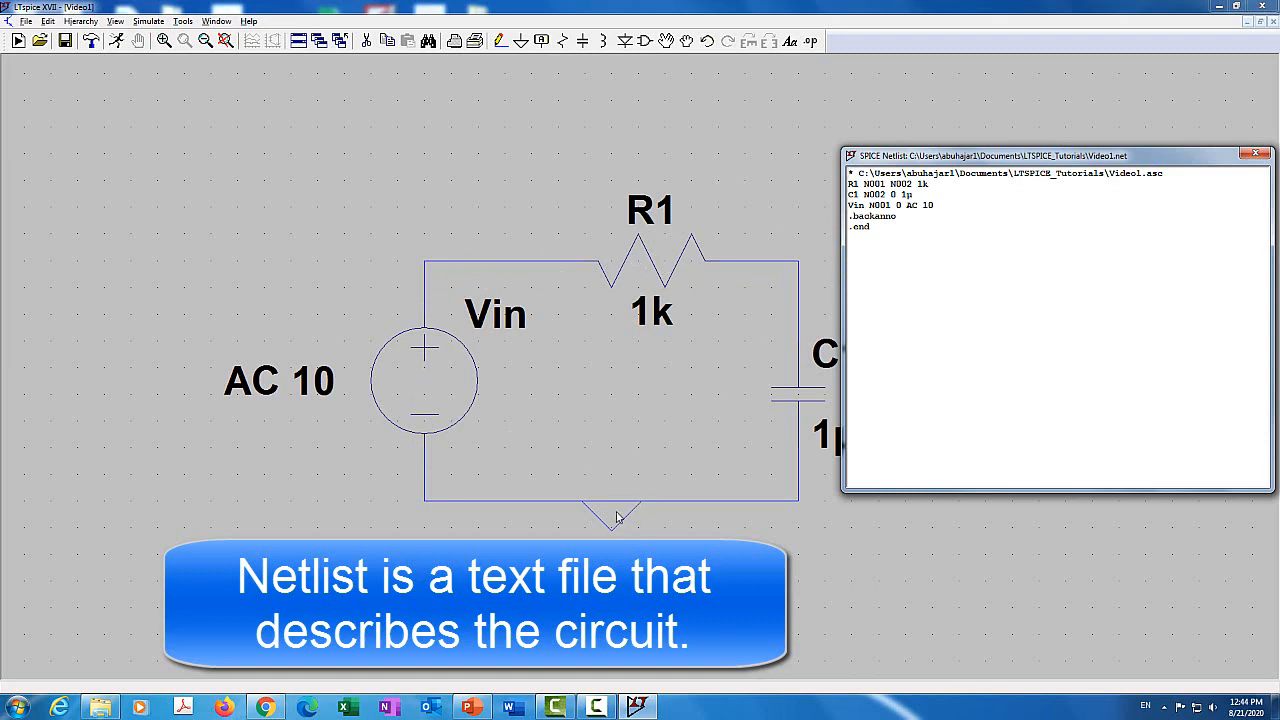
{"action": "double_click", "coordinate": [889, 194]}
{"action": "left_click_drag", "start_coordinate": [863, 184], "coordinate": [915, 184]}
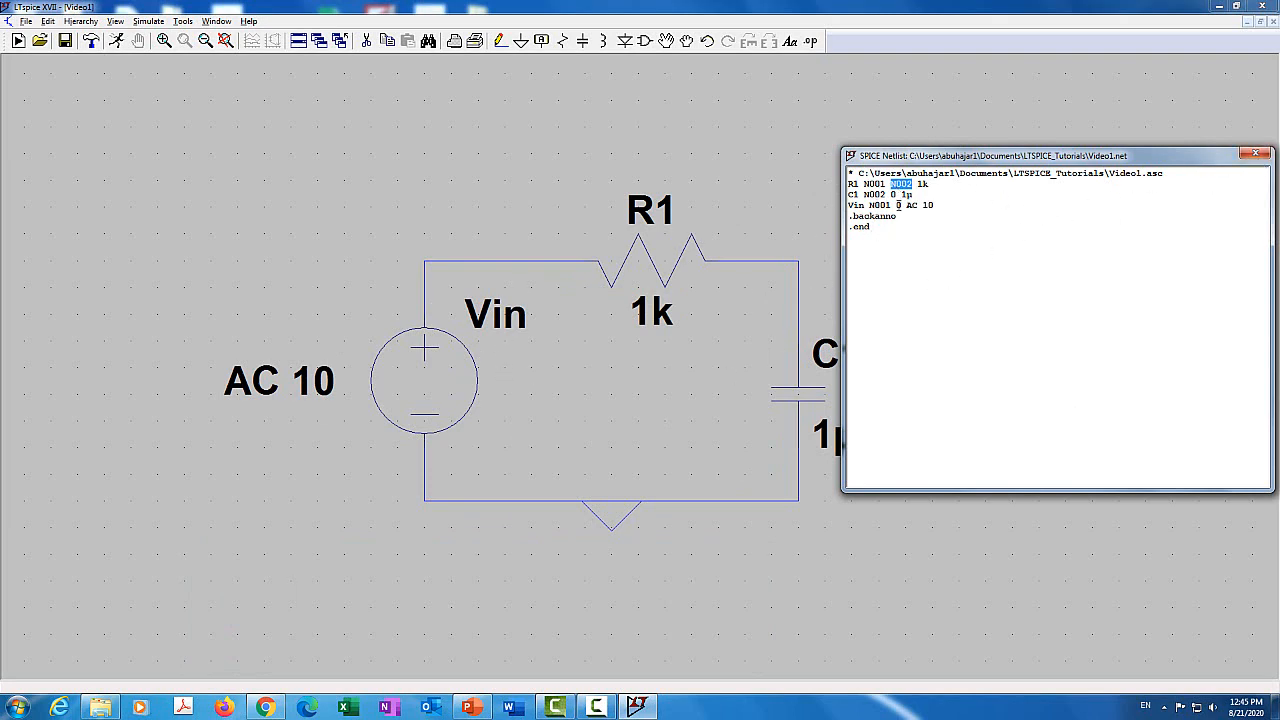
{"action": "left_click", "coordinate": [1255, 153]}
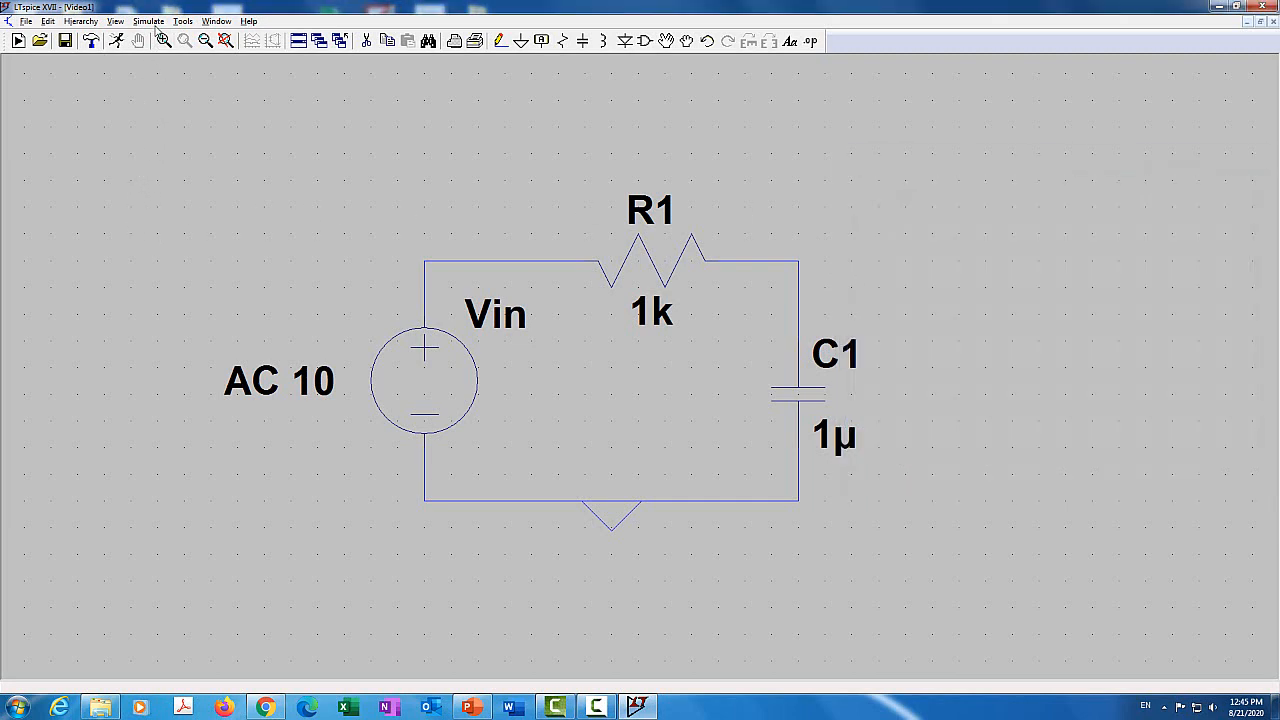
Step: Set up an AC Analysis simulation command with a Decade sweep and 1000 points per decade
{"action": "left_click", "coordinate": [152, 21]}
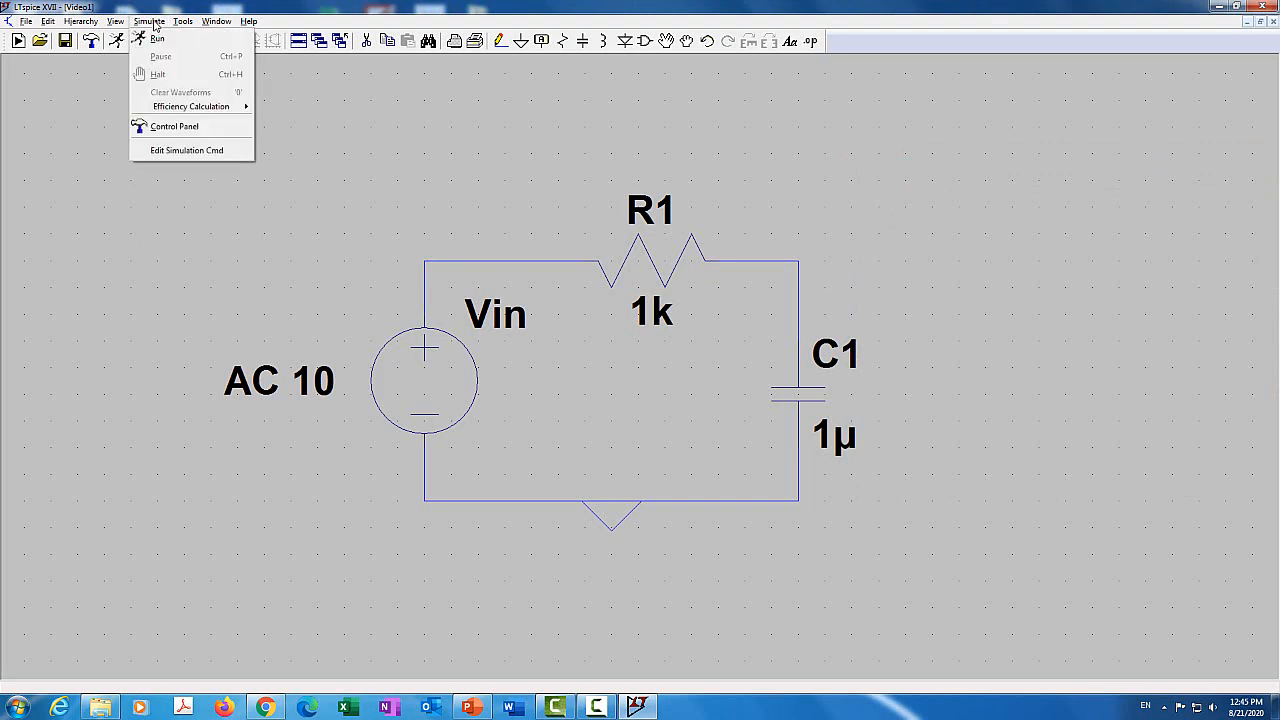
{"action": "left_click", "coordinate": [178, 150]}
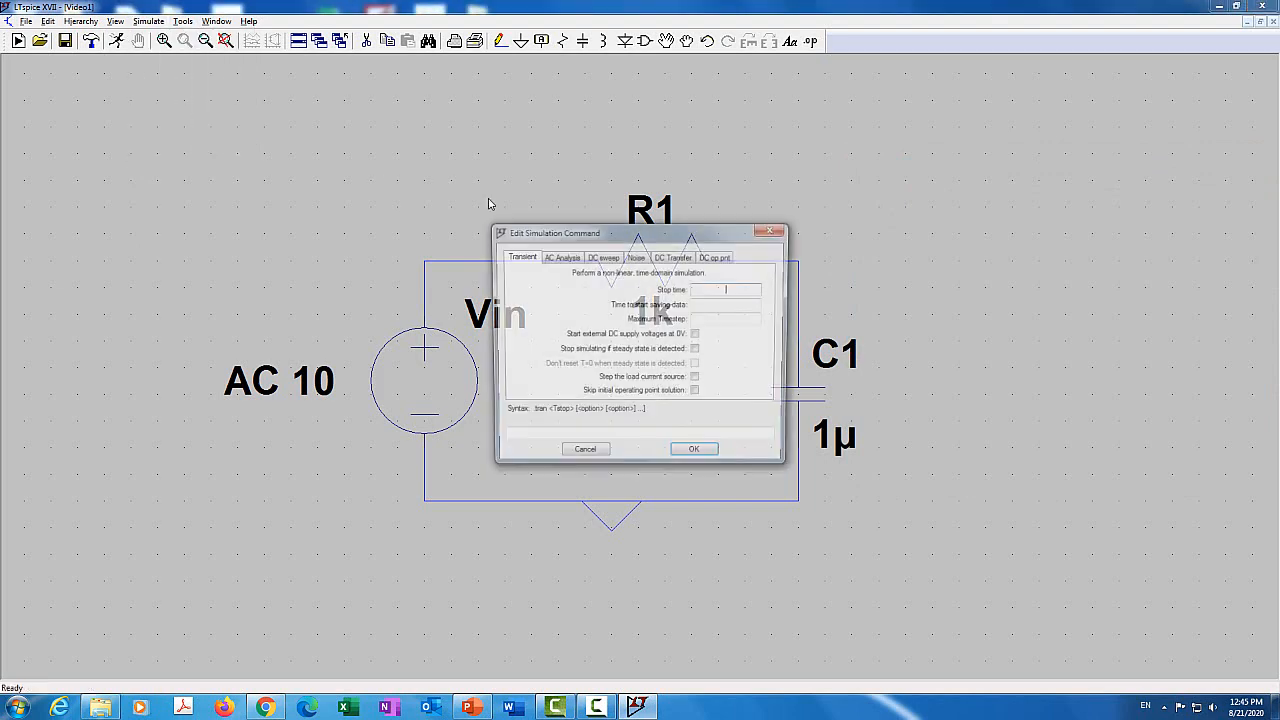
{"action": "left_click", "coordinate": [560, 257]}
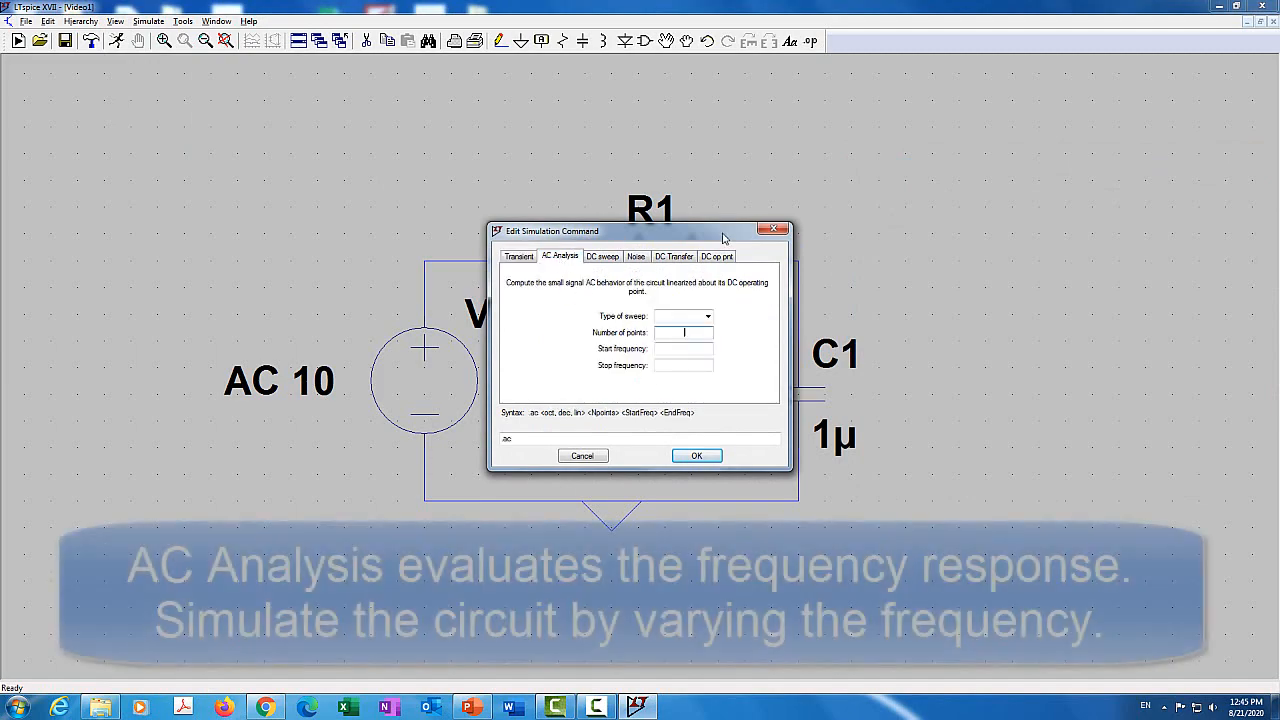
{"action": "left_click_drag", "start_coordinate": [613, 232], "coordinate": [969, 125]}
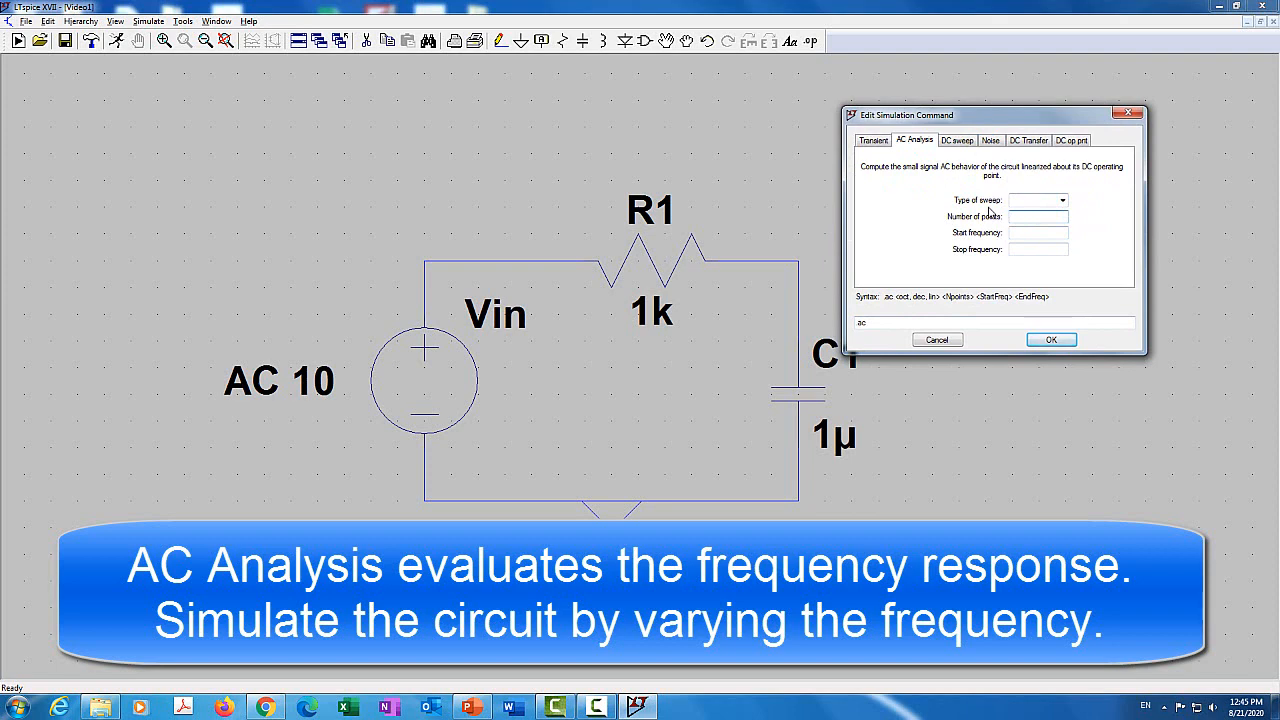
{"action": "left_click", "coordinate": [1062, 200]}
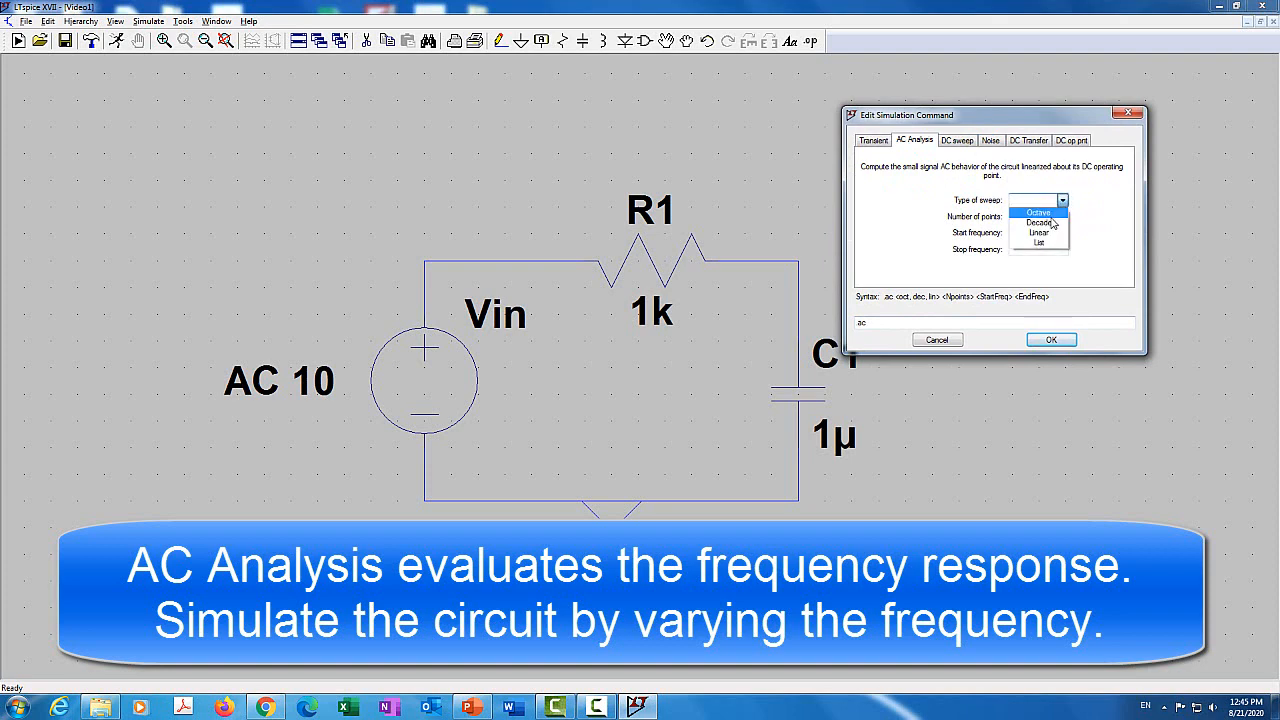
{"action": "left_click", "coordinate": [1050, 223]}
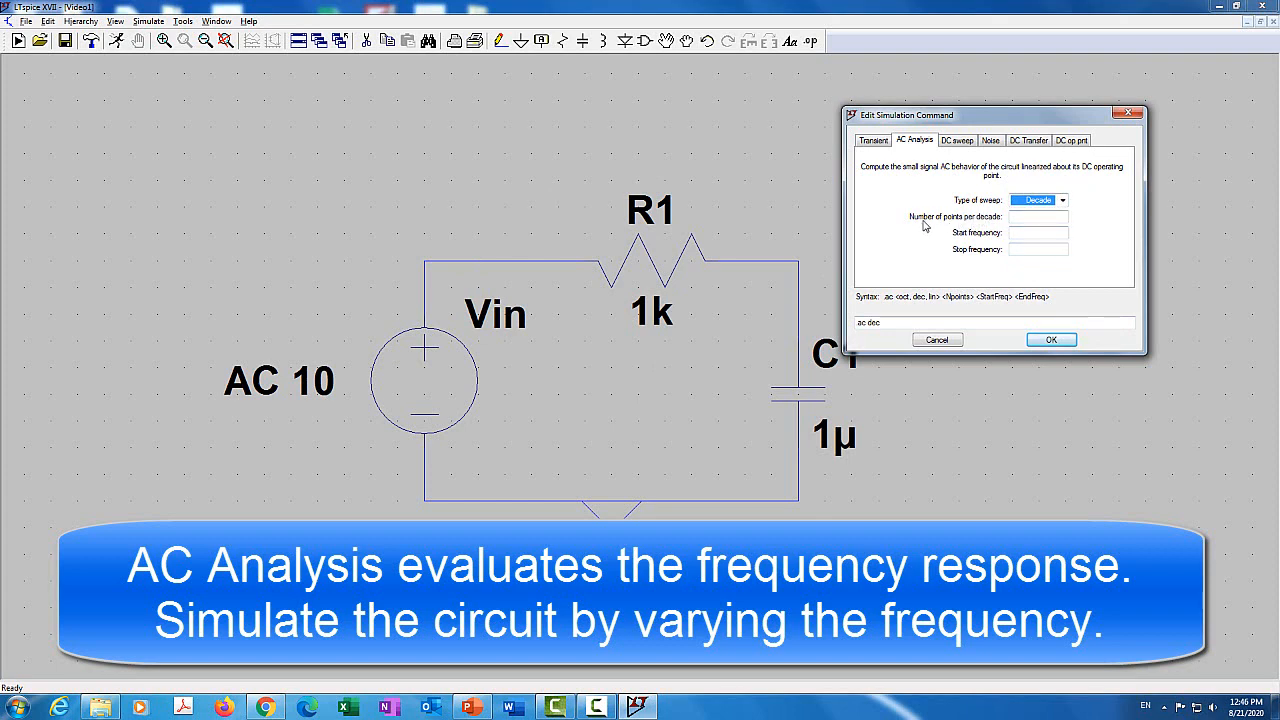
{"action": "left_click", "coordinate": [1035, 216]}
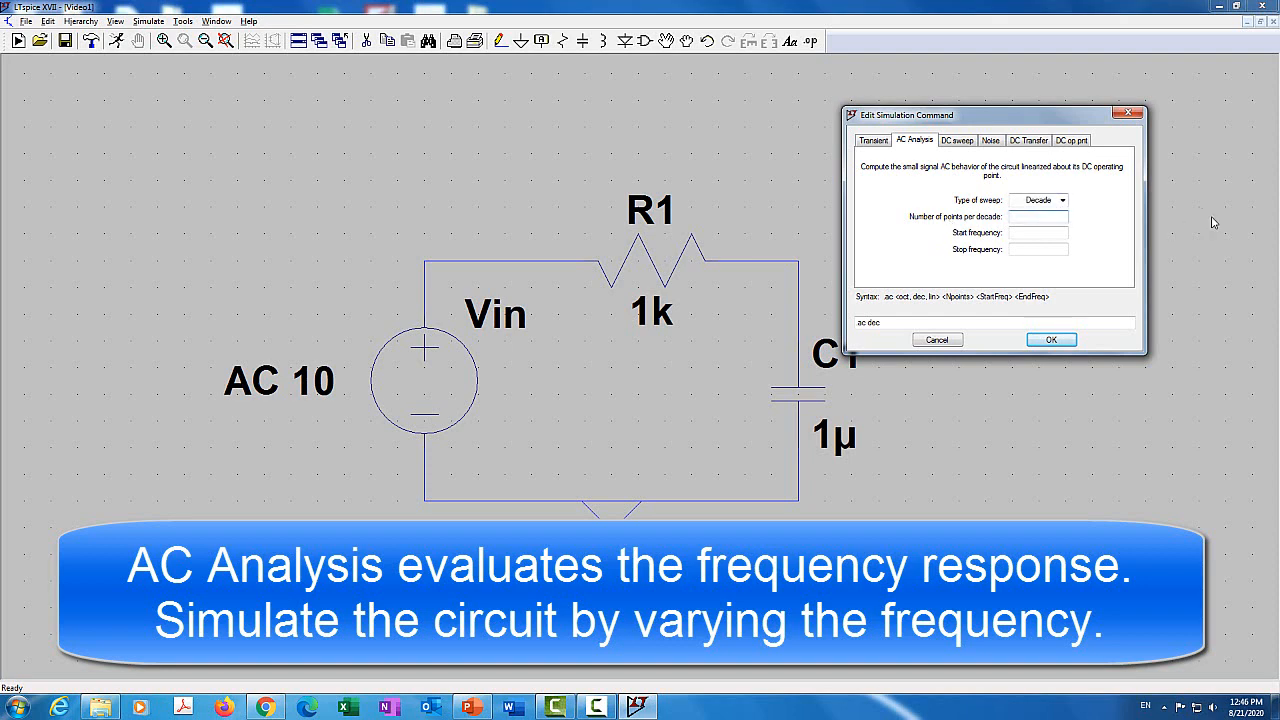
{"action": "type", "text": "1000"}
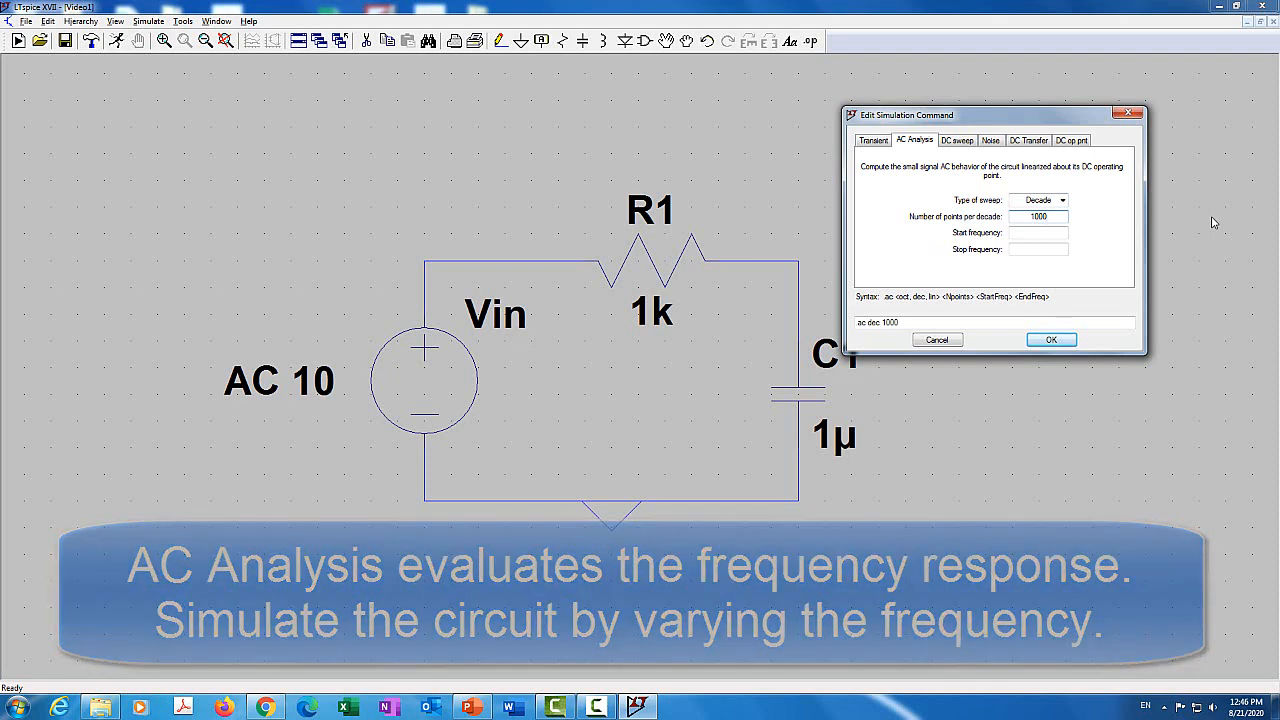
Step: Set the sweep's start frequency to 1Hz and stop frequency to 1Meg, and place the simulation directive below the circuit
{"action": "left_click", "coordinate": [1045, 232]}
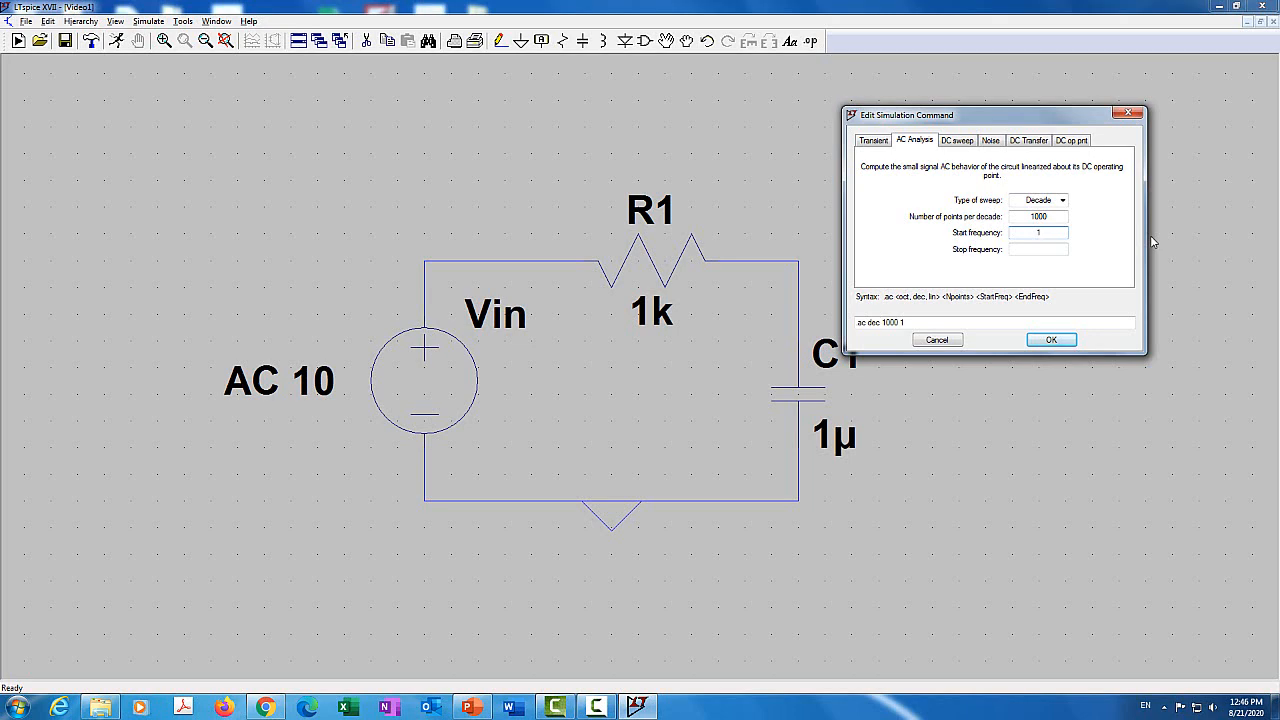
{"action": "type", "text": "1Hz"}
{"action": "left_click", "coordinate": [1030, 249]}
{"action": "type", "text": "Meg"}
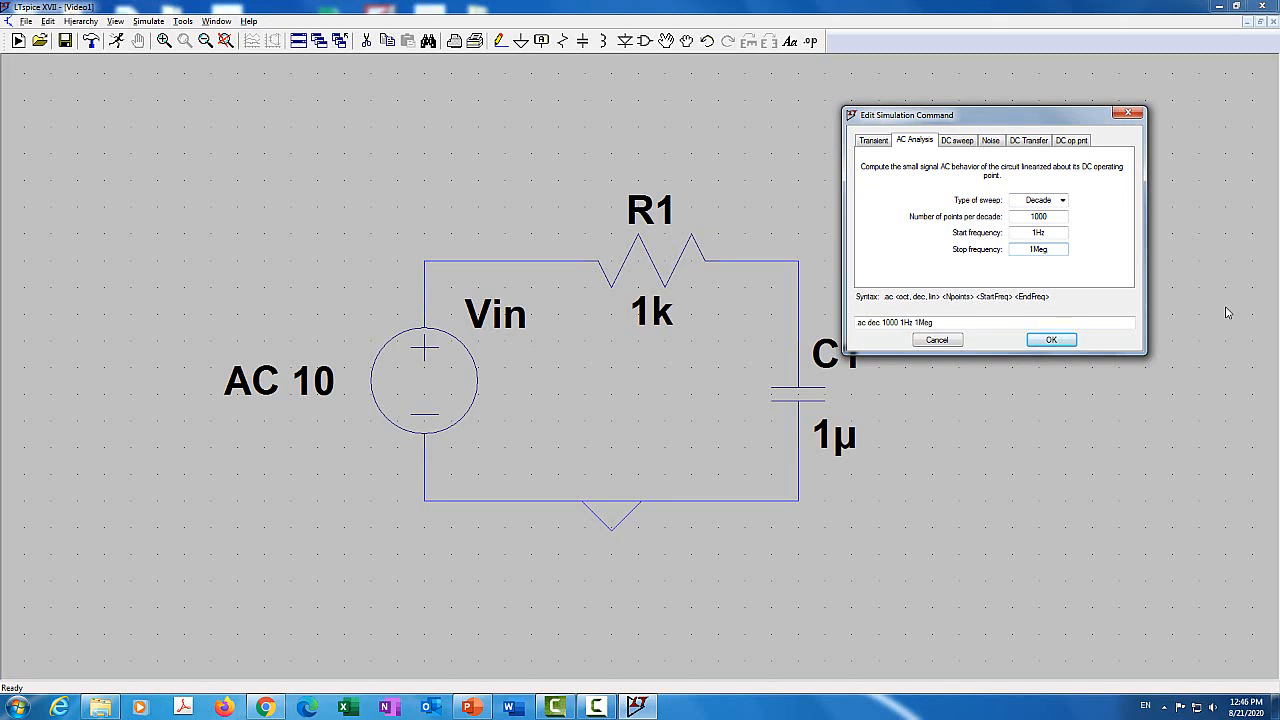
{"action": "double_click", "coordinate": [1048, 251]}
{"action": "left_click", "coordinate": [1039, 249]}
{"action": "left_click", "coordinate": [1047, 250]}
{"action": "left_click_drag", "start_coordinate": [1047, 250], "coordinate": [1036, 250]}
{"action": "left_click", "coordinate": [1047, 340]}
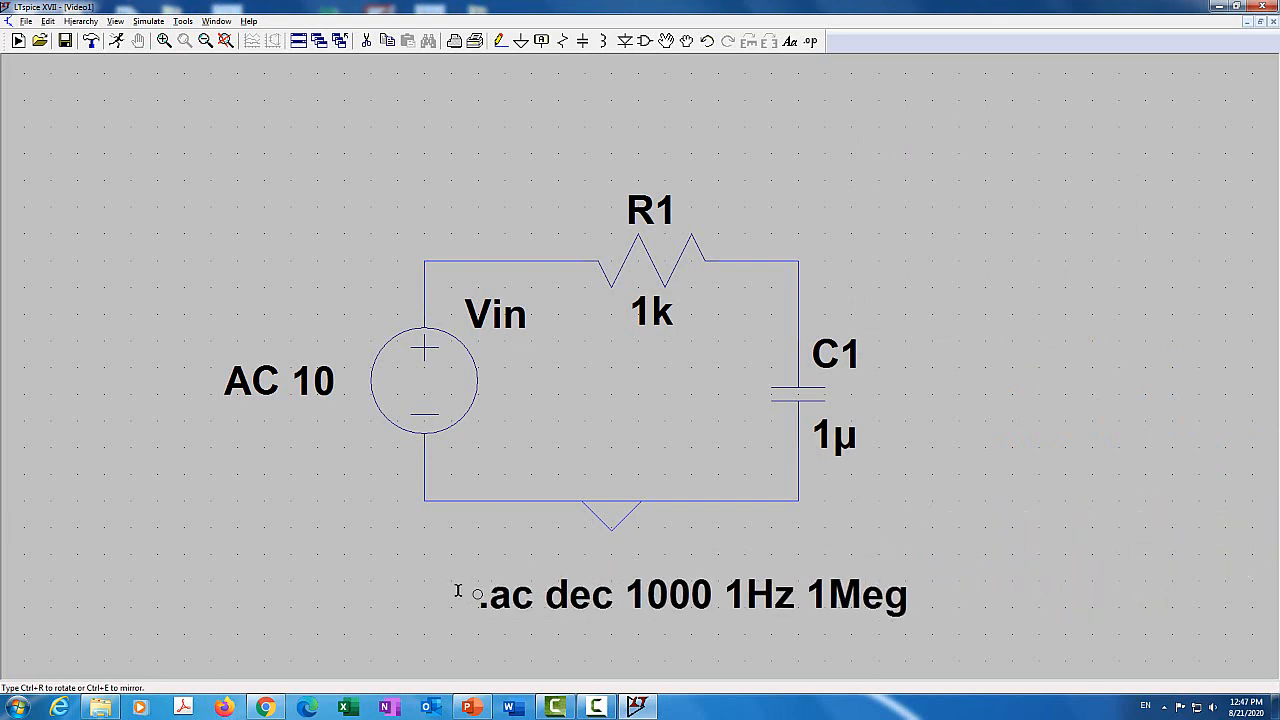
{"action": "left_click", "coordinate": [388, 580]}
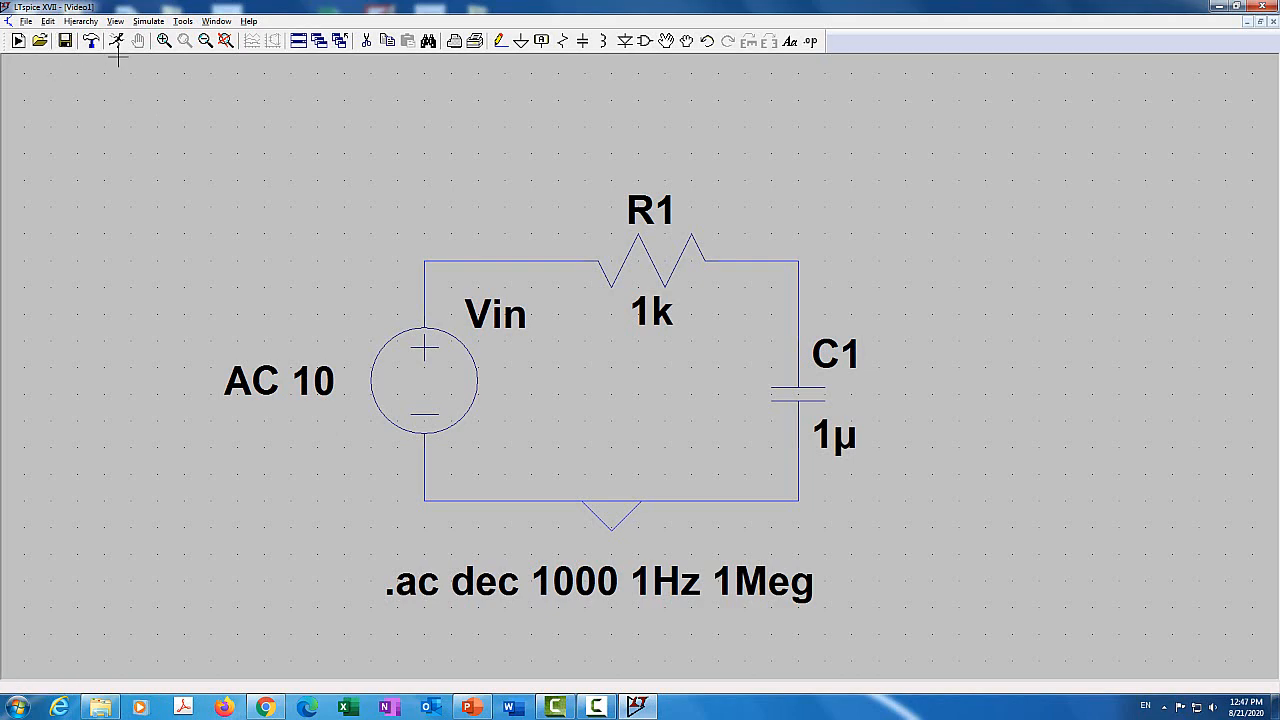
Step: View the SPICE netlist again, examine its AC analysis directive line, and close it
{"action": "left_click", "coordinate": [116, 21]}
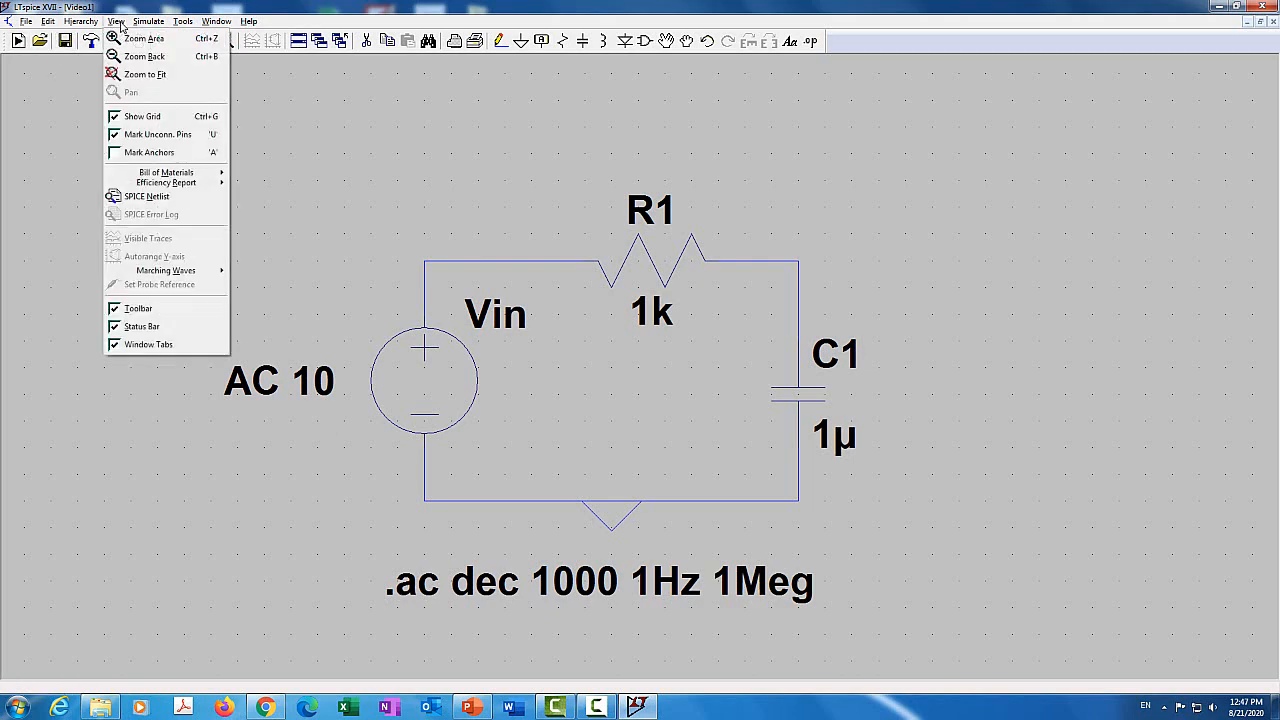
{"action": "left_click", "coordinate": [161, 198]}
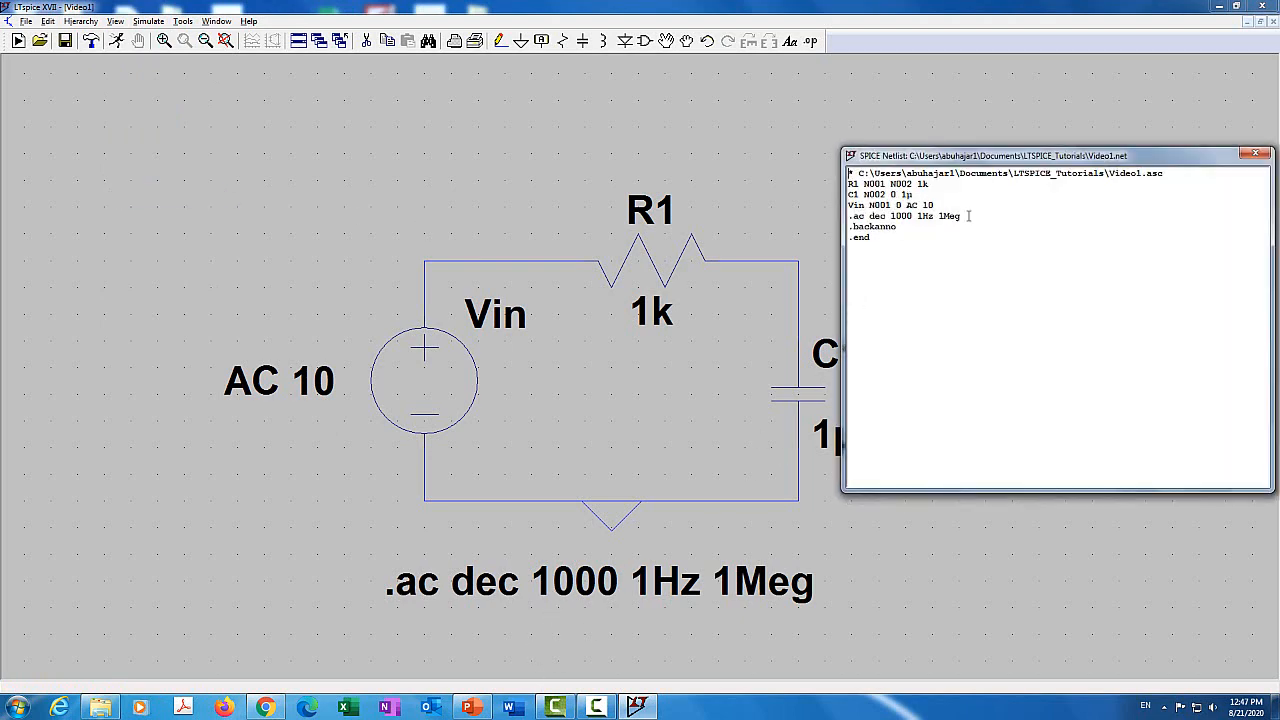
{"action": "left_click_drag", "start_coordinate": [966, 216], "coordinate": [852, 216]}
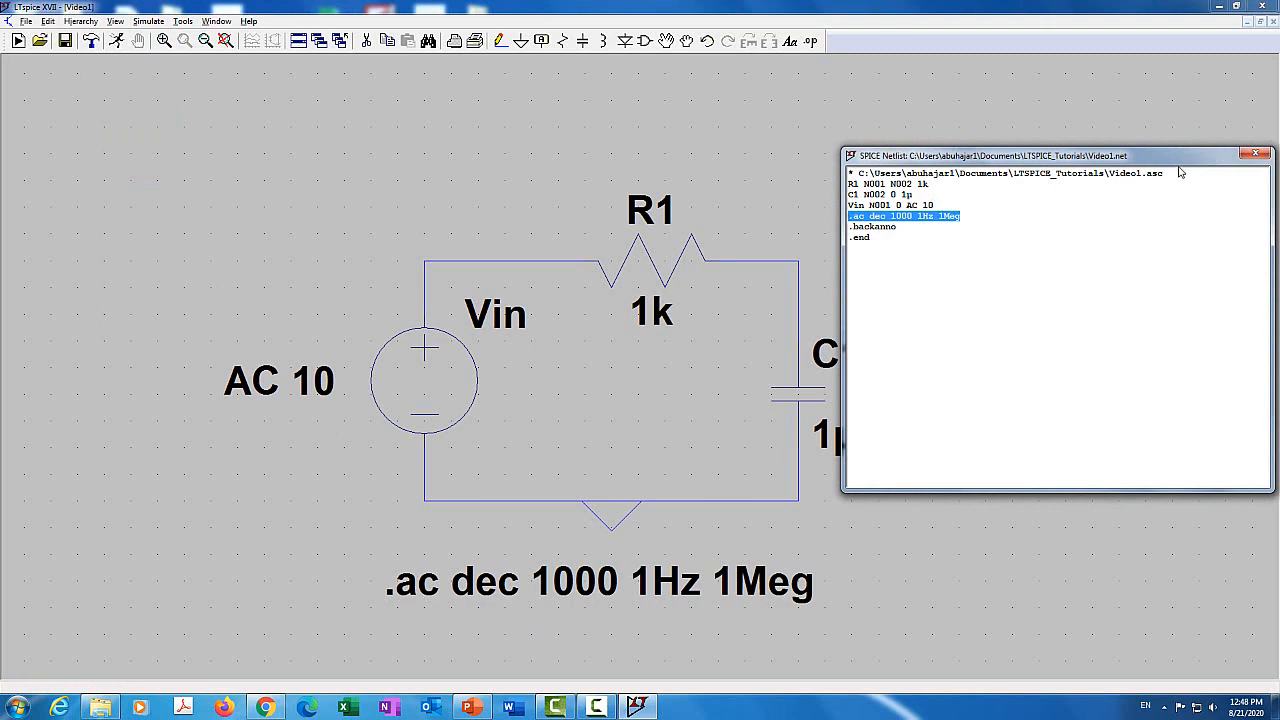
{"action": "left_click", "coordinate": [1256, 155]}
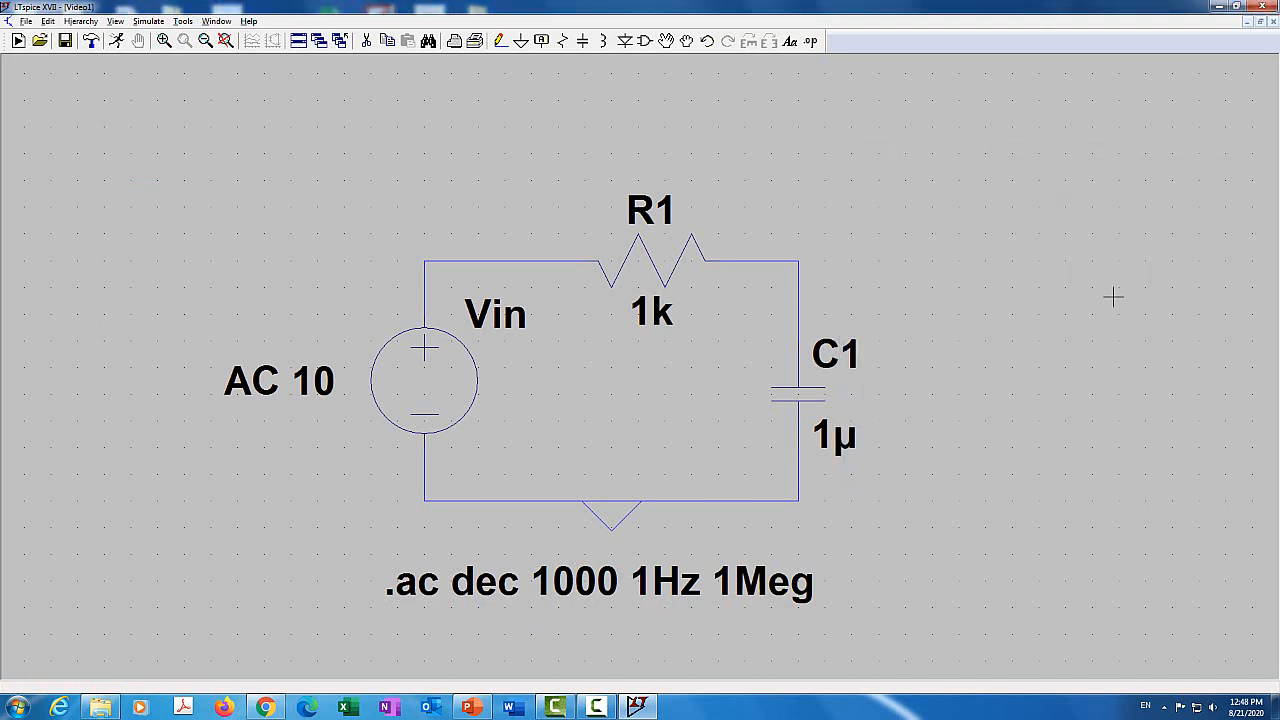
Step: Run the AC simulation and plot the voltage at the R1–C1 node, editing the trace expression to V(n002)/V(n001)
{"action": "left_click", "coordinate": [116, 40]}
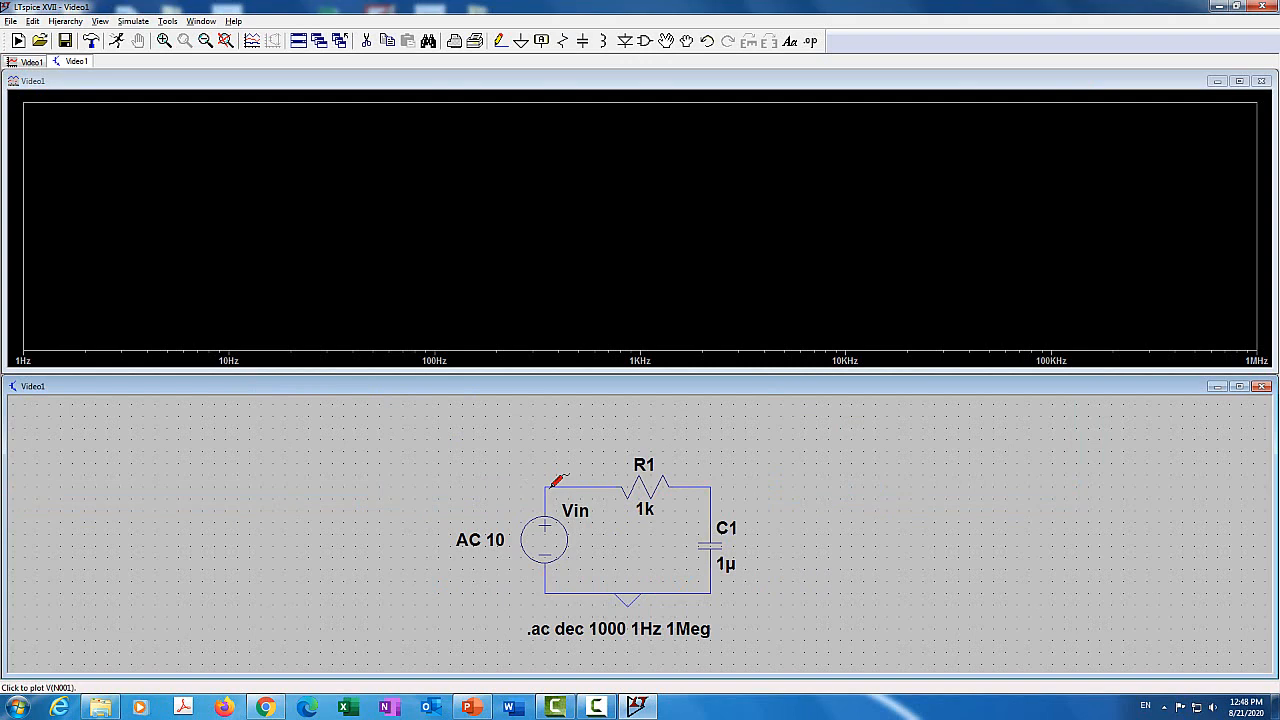
{"action": "left_click", "coordinate": [718, 481]}
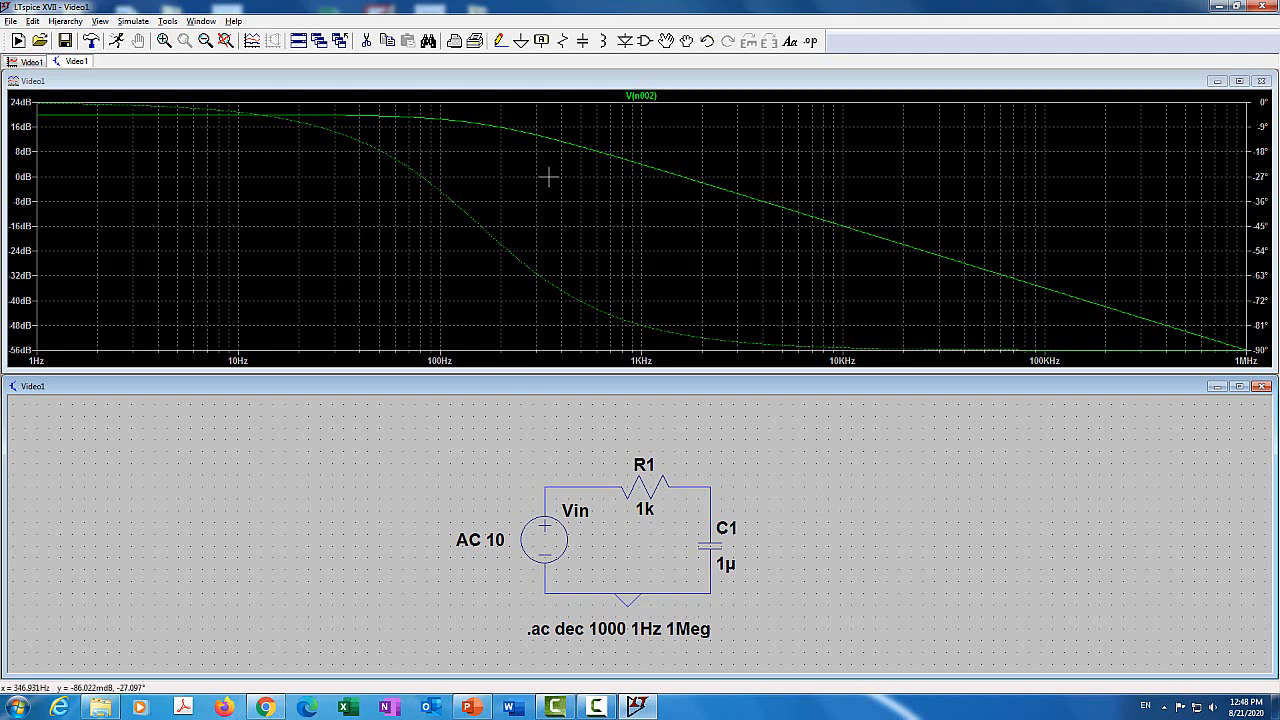
{"action": "right_click", "coordinate": [660, 97]}
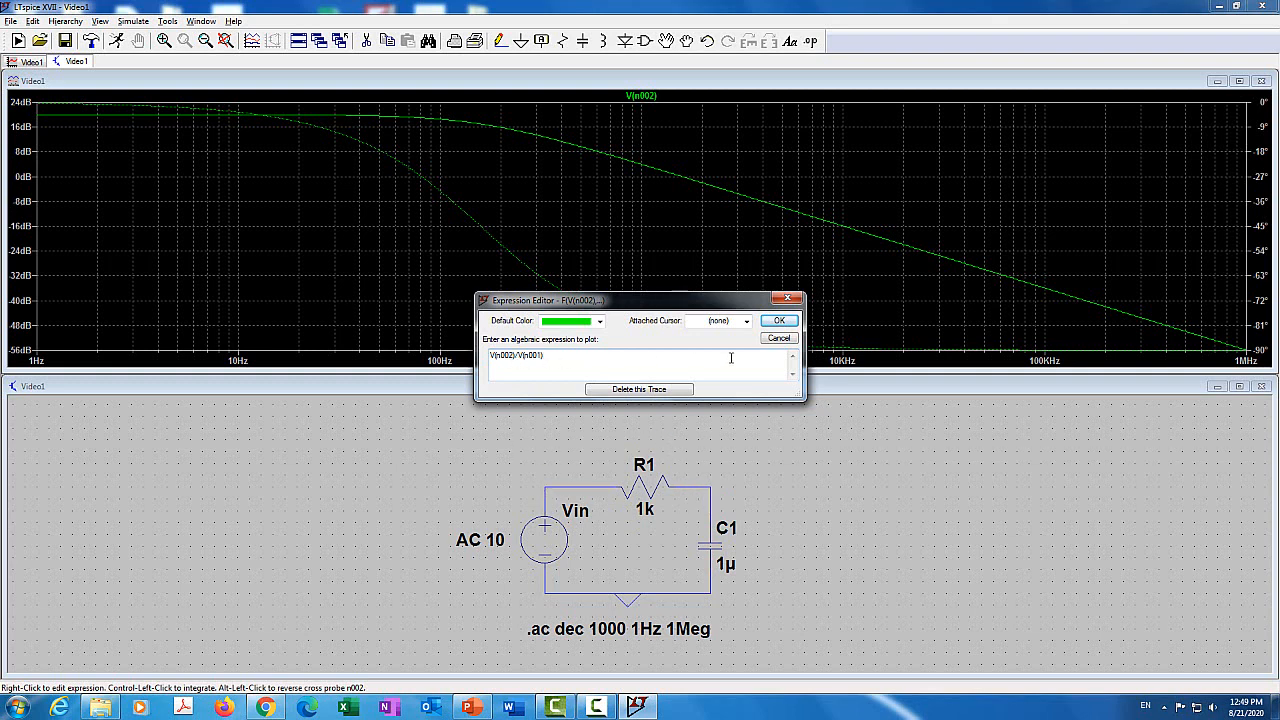
{"action": "left_click", "coordinate": [779, 320]}
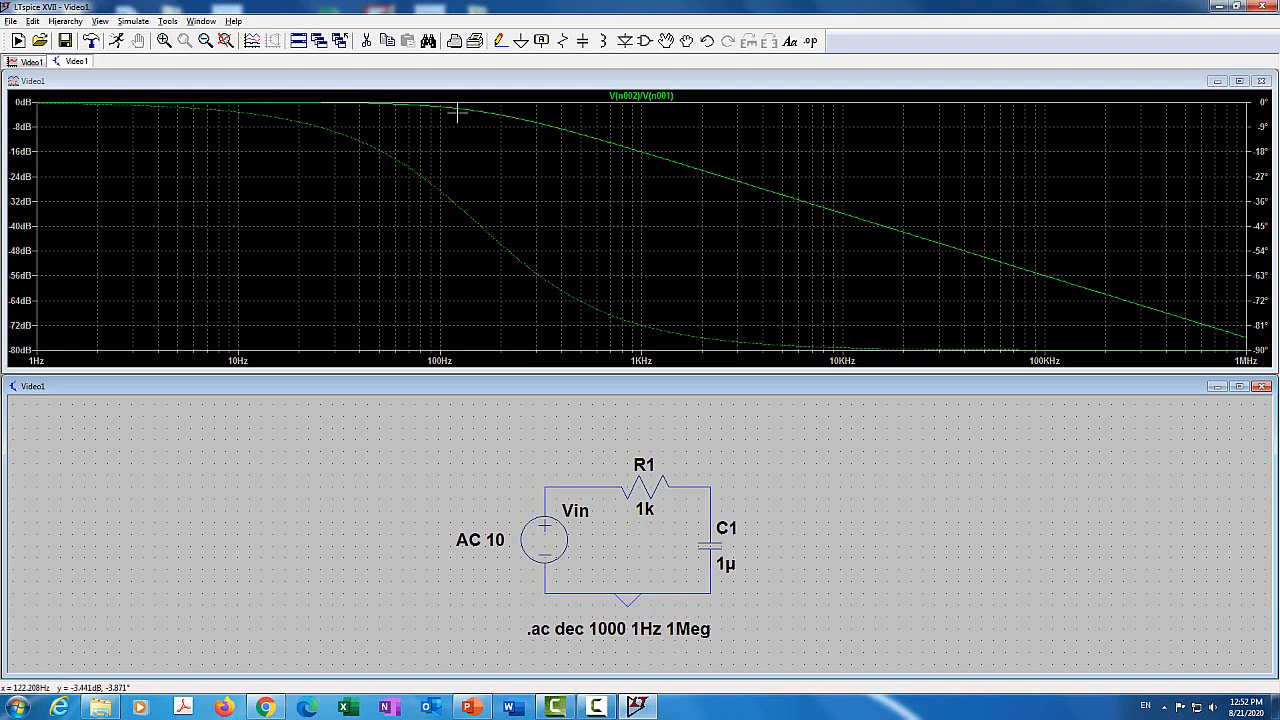
Step: Attach a cursor to the V(n002)/V(n001) trace, move it to about 143 Hz, and examine its magnitude and phase
{"action": "left_click", "coordinate": [665, 97]}
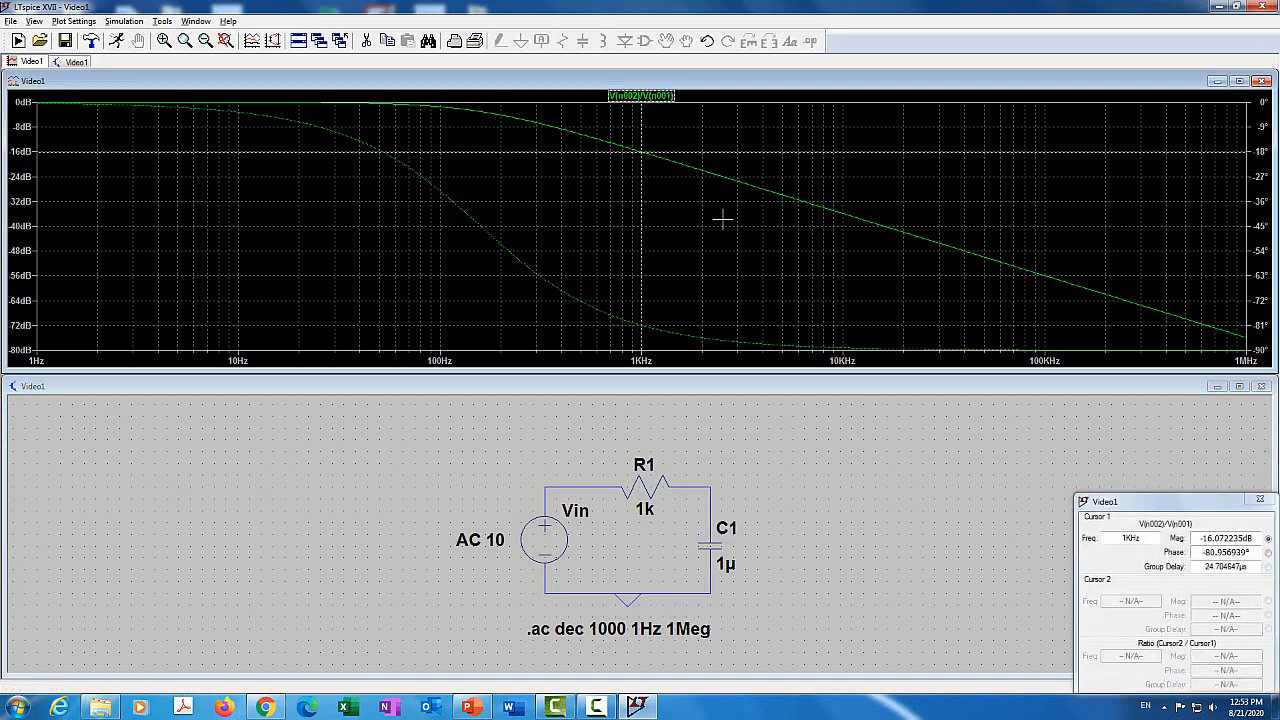
{"action": "left_click_drag", "start_coordinate": [1173, 508], "coordinate": [786, 131]}
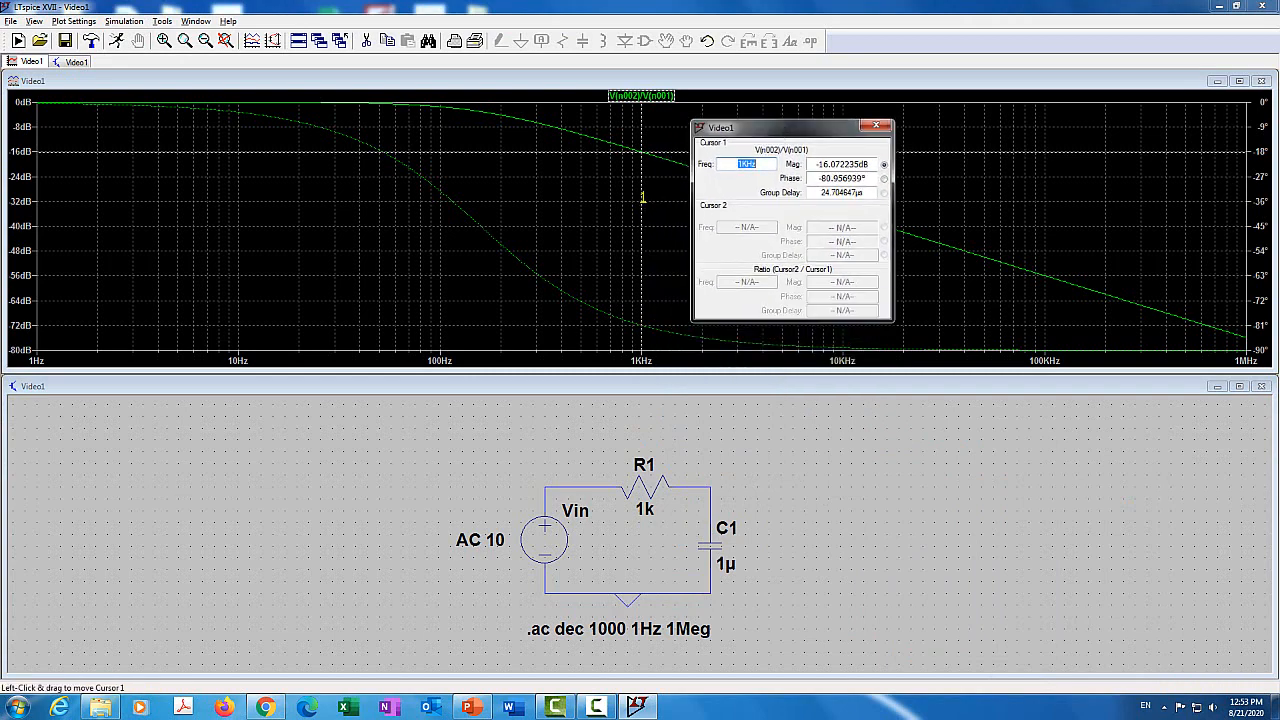
{"action": "left_click_drag", "start_coordinate": [644, 198], "coordinate": [471, 126]}
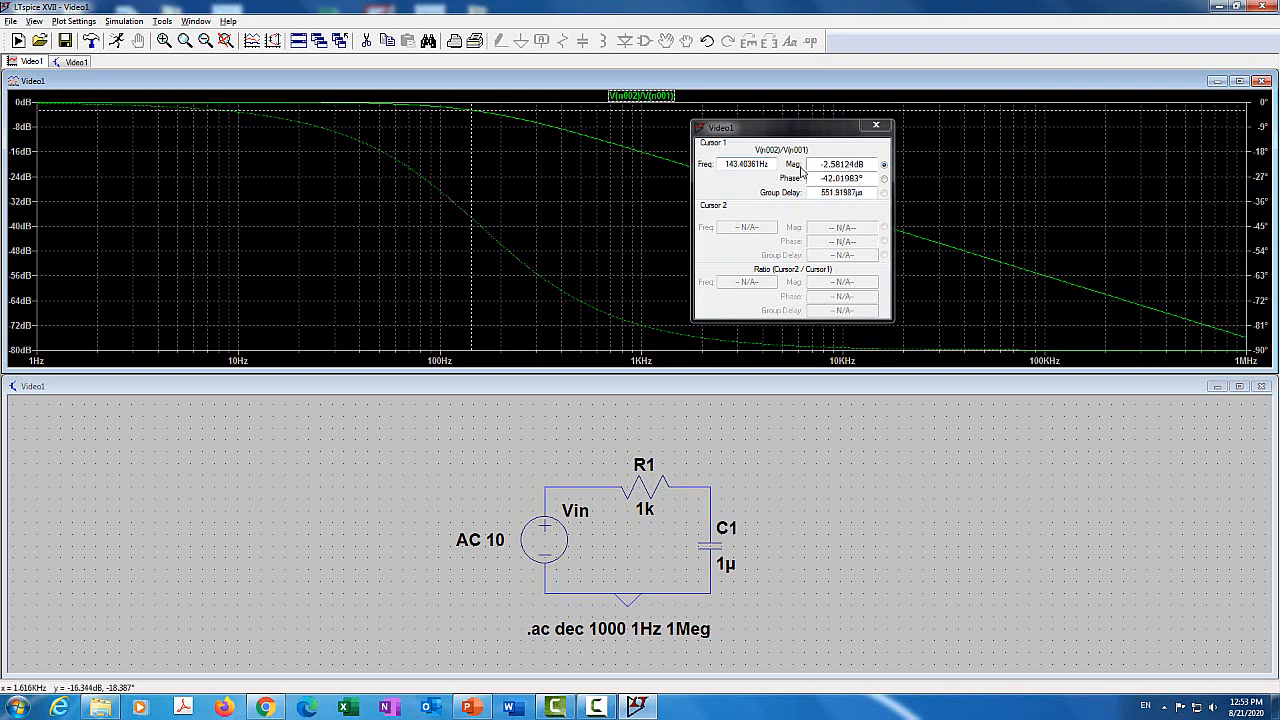
{"action": "left_click_drag", "start_coordinate": [800, 166], "coordinate": [877, 165]}
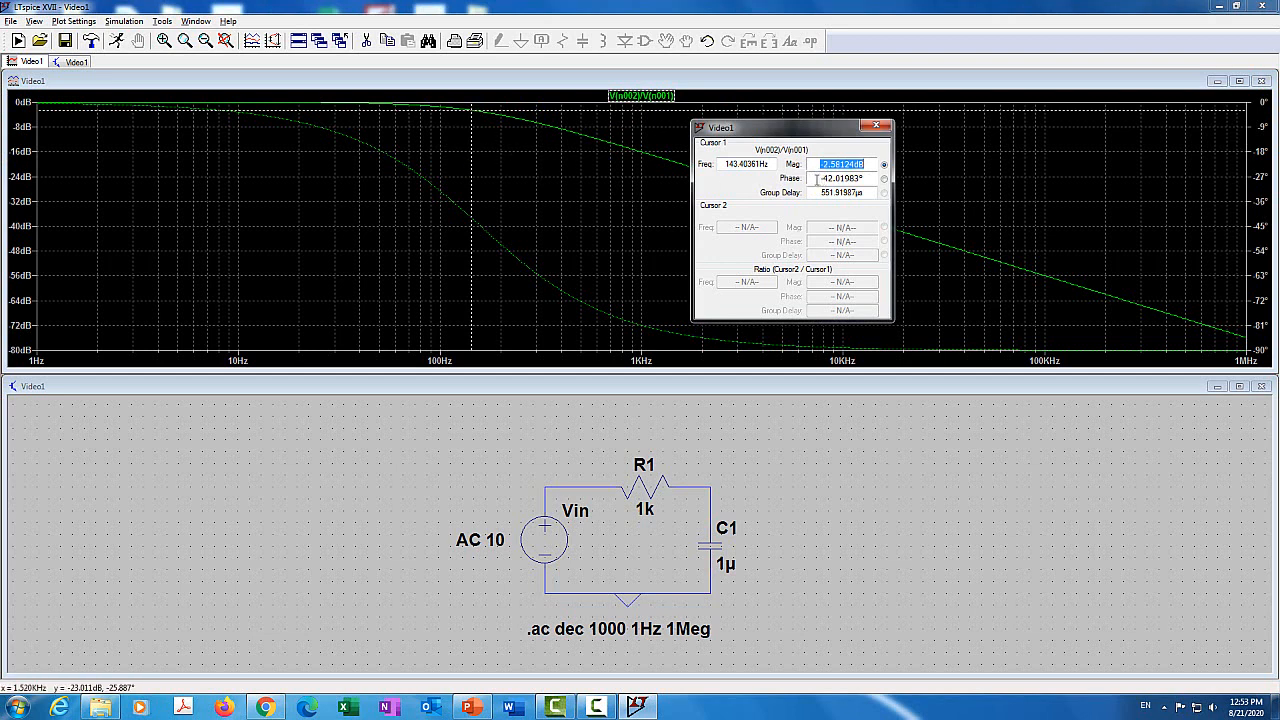
{"action": "left_click_drag", "start_coordinate": [817, 178], "coordinate": [879, 178]}
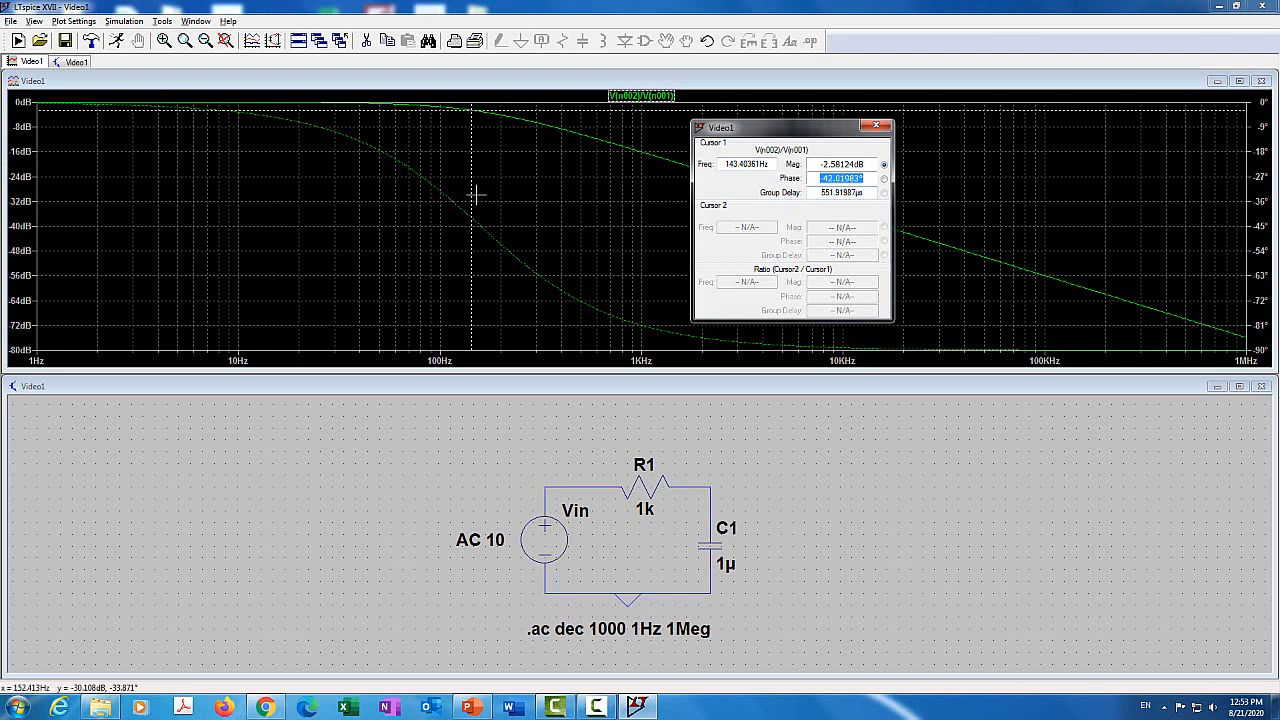
Step: Move the cursor to the -3 dB point at about 159.5 Hz and examine its magnitude
{"action": "left_click_drag", "start_coordinate": [466, 191], "coordinate": [480, 189]}
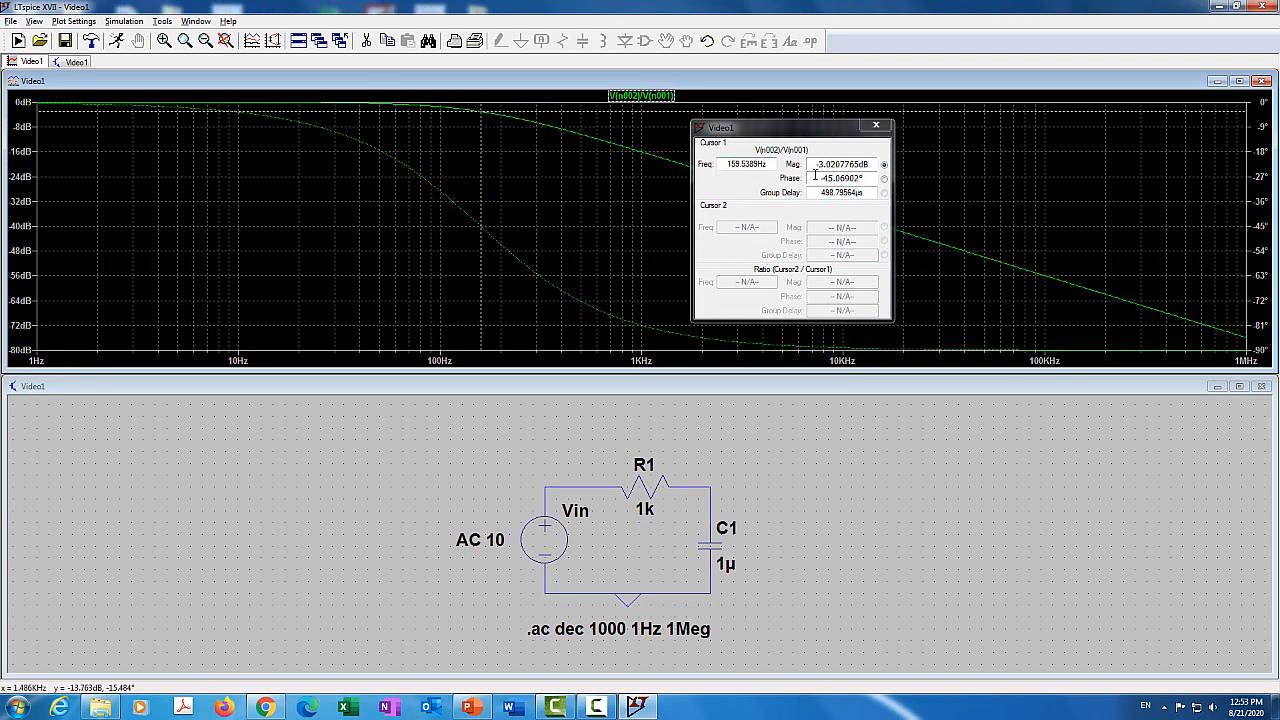
{"action": "left_click_drag", "start_coordinate": [817, 164], "coordinate": [884, 166]}
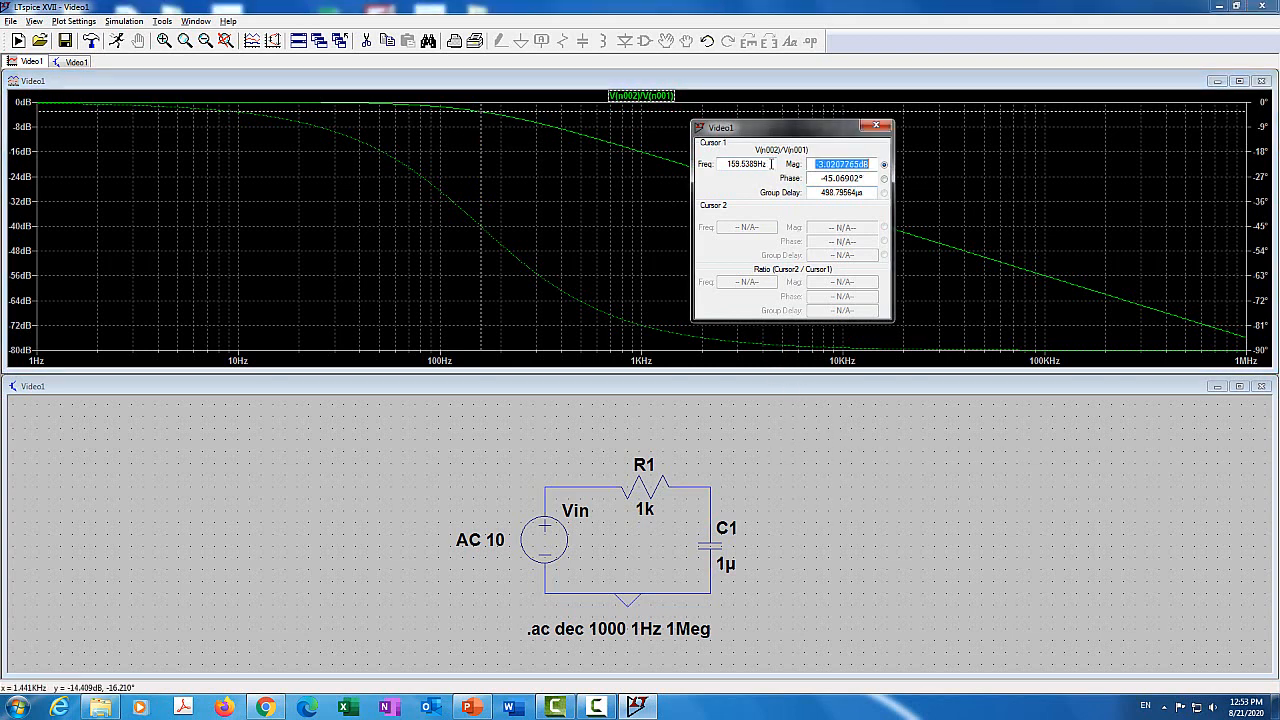
Step: Examine the cursor's frequency at the -3 dB point and move the cursor readout off the falling magnitude curve
{"action": "left_click_drag", "start_coordinate": [768, 164], "coordinate": [716, 164]}
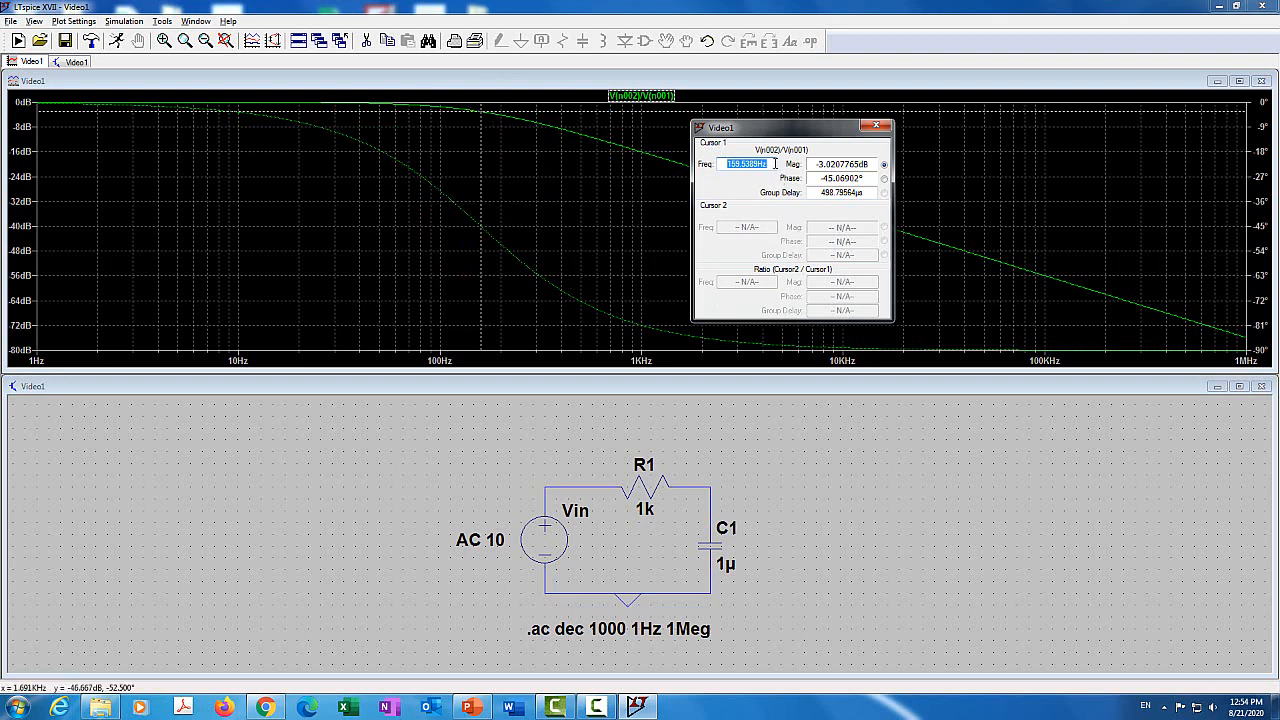
{"action": "left_click_drag", "start_coordinate": [775, 164], "coordinate": [716, 164]}
{"action": "left_click_drag", "start_coordinate": [435, 179], "coordinate": [219, 140]}
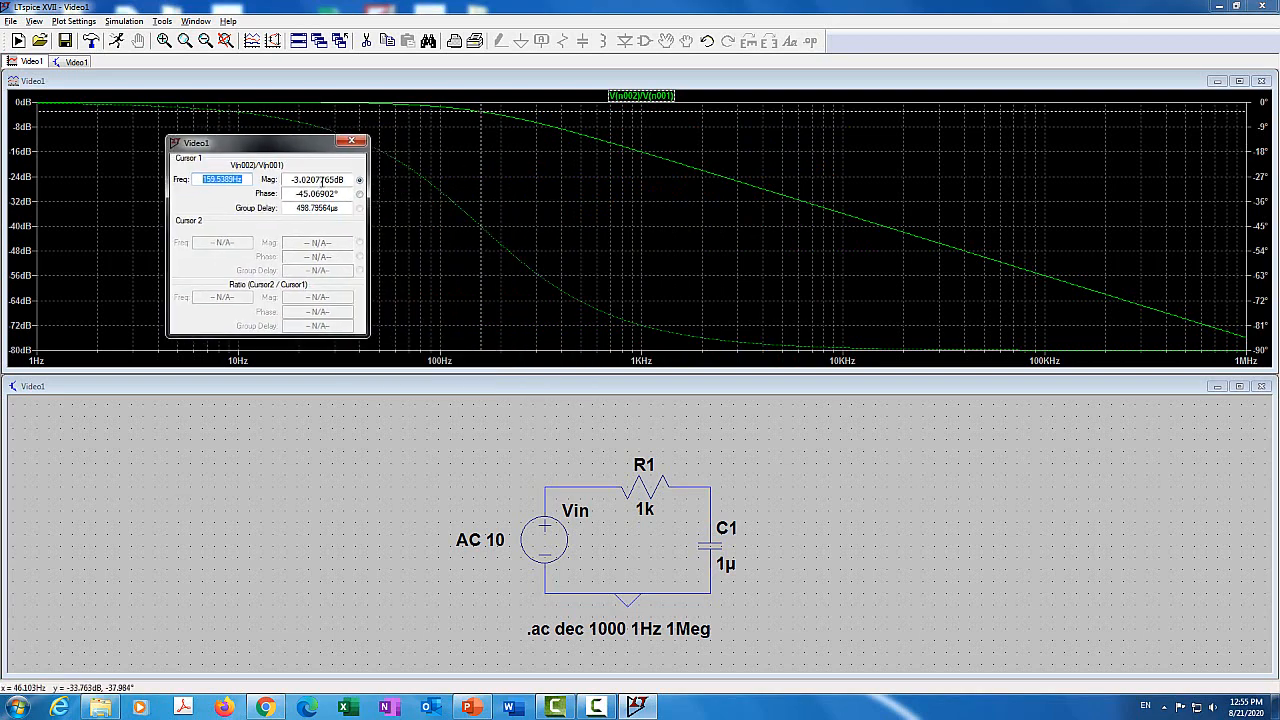
Step: Move the cursor along the V(n002)/V(n001) trace to about 1.6 kHz and examine its frequency and magnitude
{"action": "left_click", "coordinate": [478, 153]}
{"action": "left_click_drag", "start_coordinate": [478, 153], "coordinate": [683, 205]}
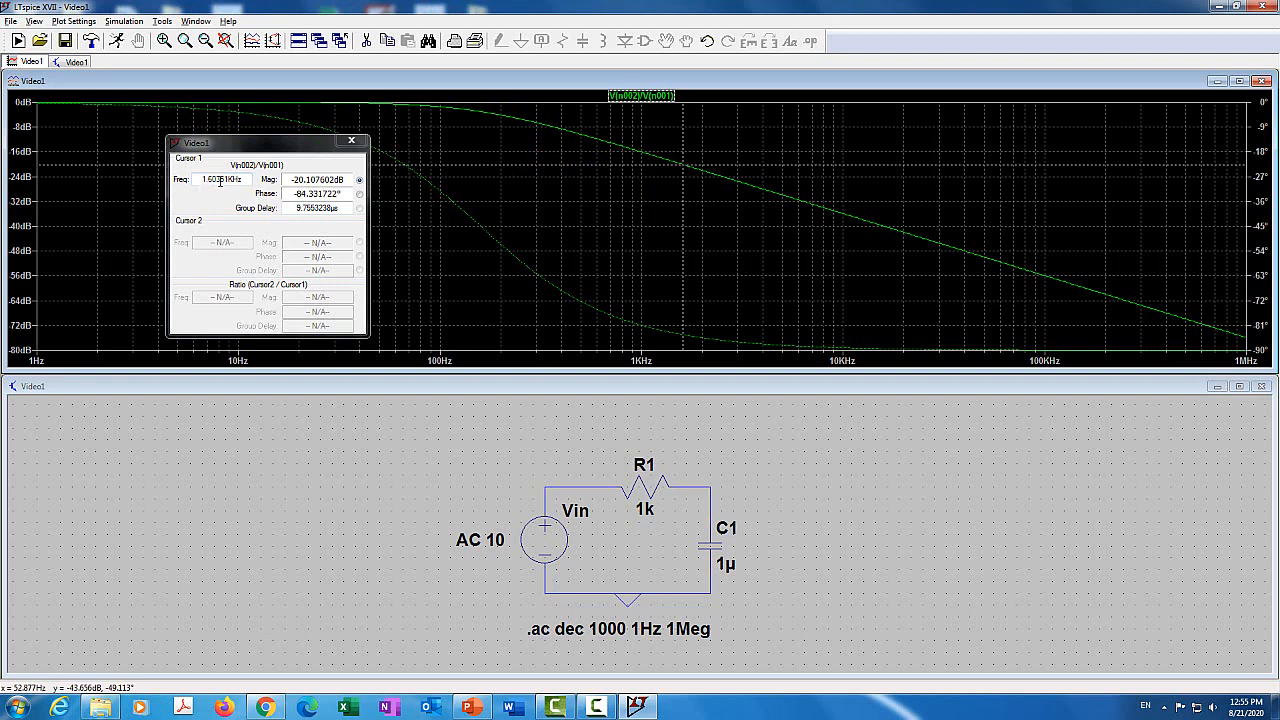
{"action": "left_click_drag", "start_coordinate": [200, 178], "coordinate": [237, 179]}
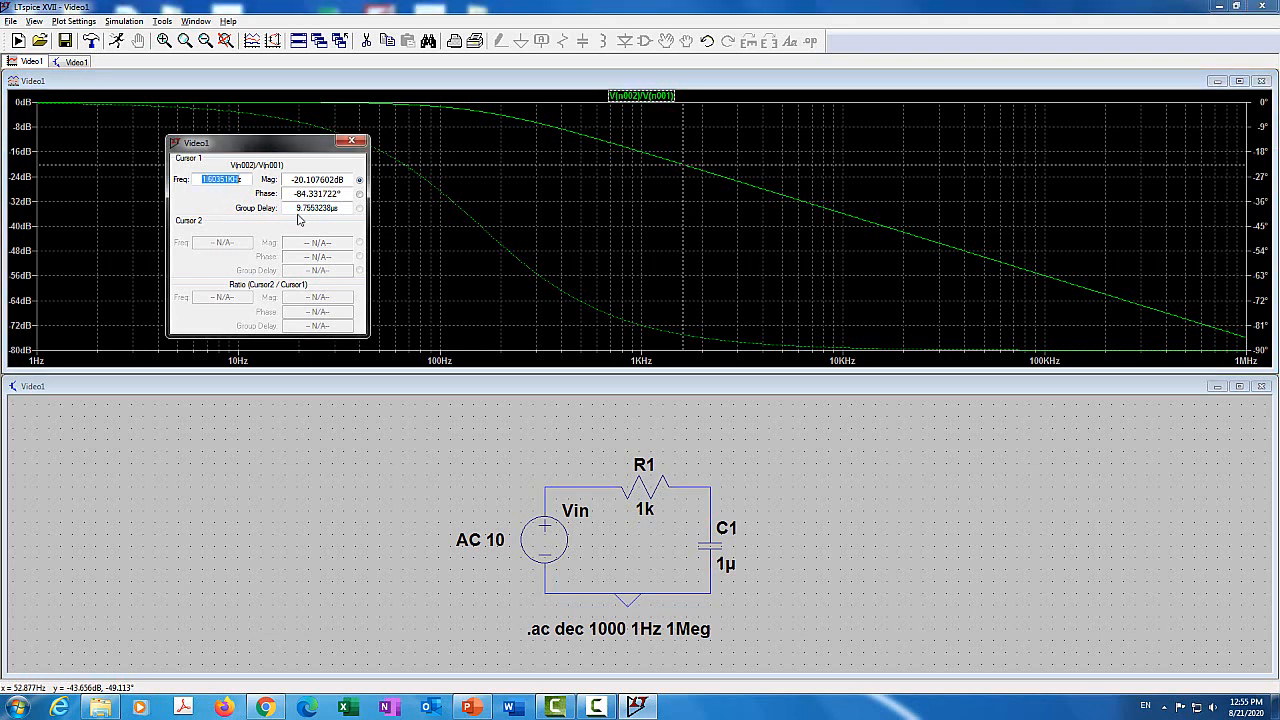
{"action": "left_click", "coordinate": [307, 179]}
{"action": "left_click_drag", "start_coordinate": [308, 179], "coordinate": [340, 180]}
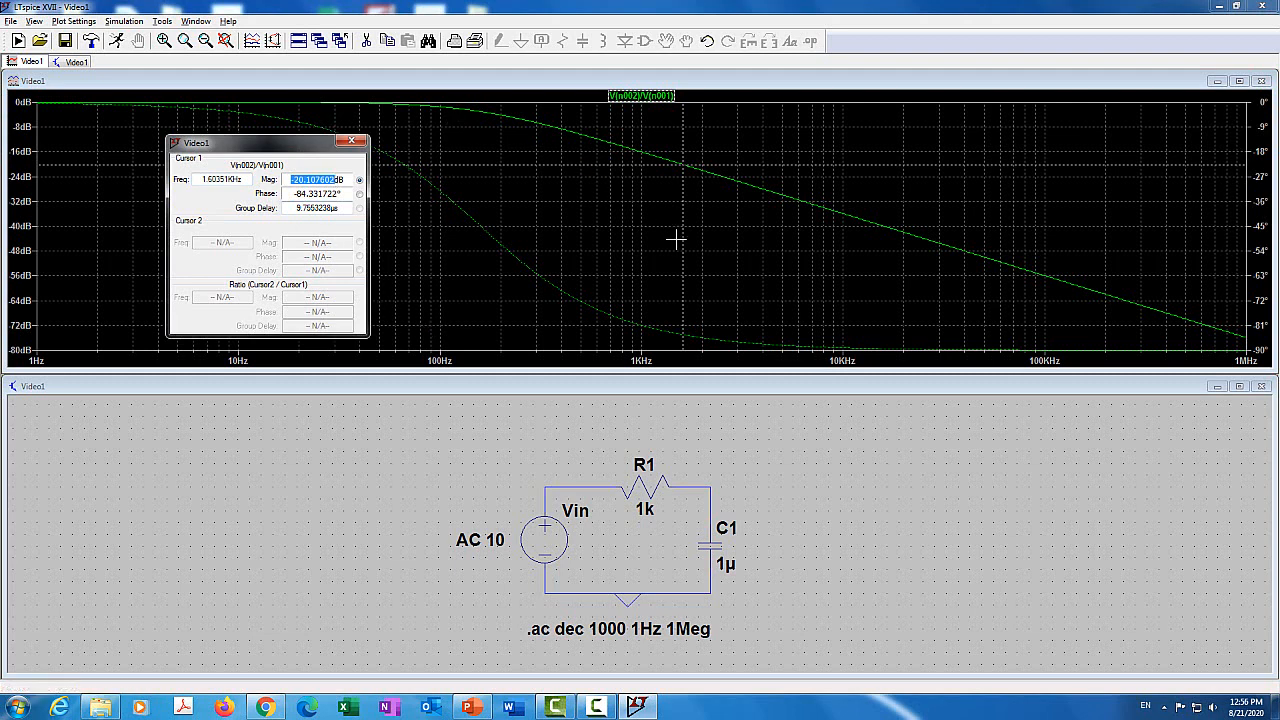
Step: Move the cursor to about 15.99 kHz, examine its magnitude, and close the cursor readout
{"action": "left_click_drag", "start_coordinate": [681, 237], "coordinate": [886, 281]}
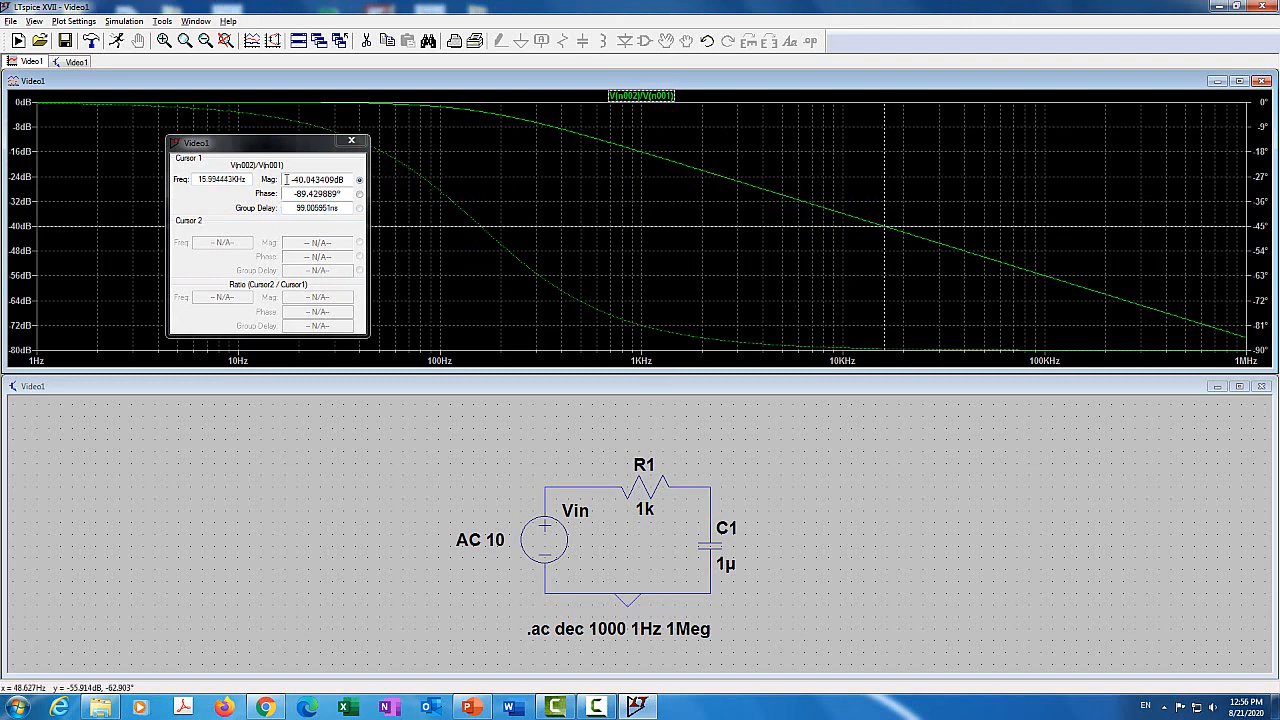
{"action": "left_click_drag", "start_coordinate": [290, 179], "coordinate": [344, 180]}
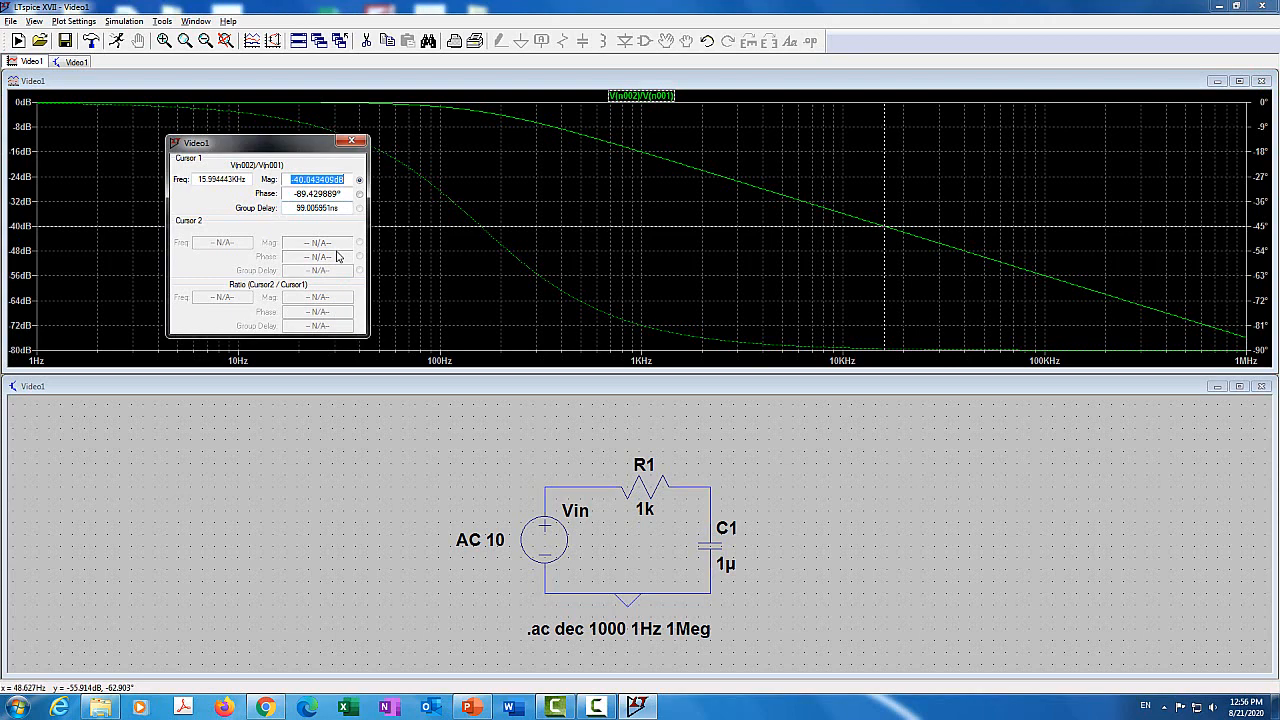
{"action": "left_click_drag", "start_coordinate": [260, 142], "coordinate": [265, 409]}
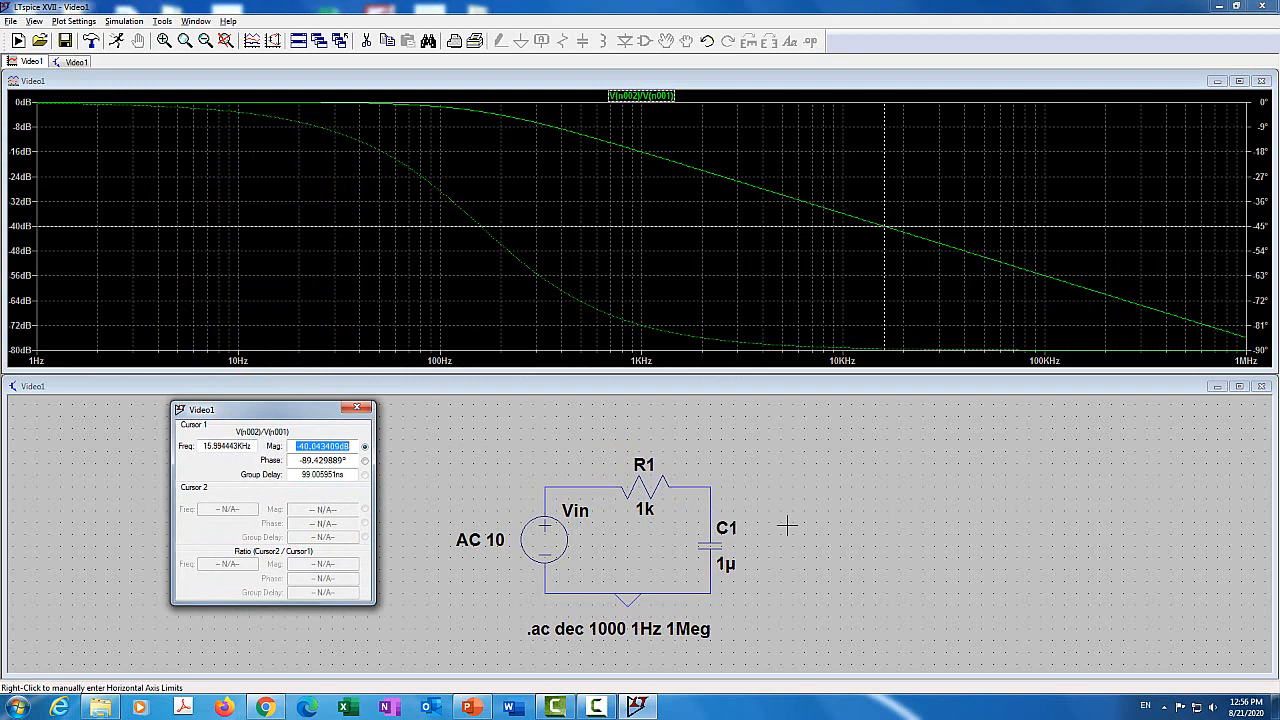
{"action": "left_click_drag", "start_coordinate": [313, 418], "coordinate": [256, 118]}
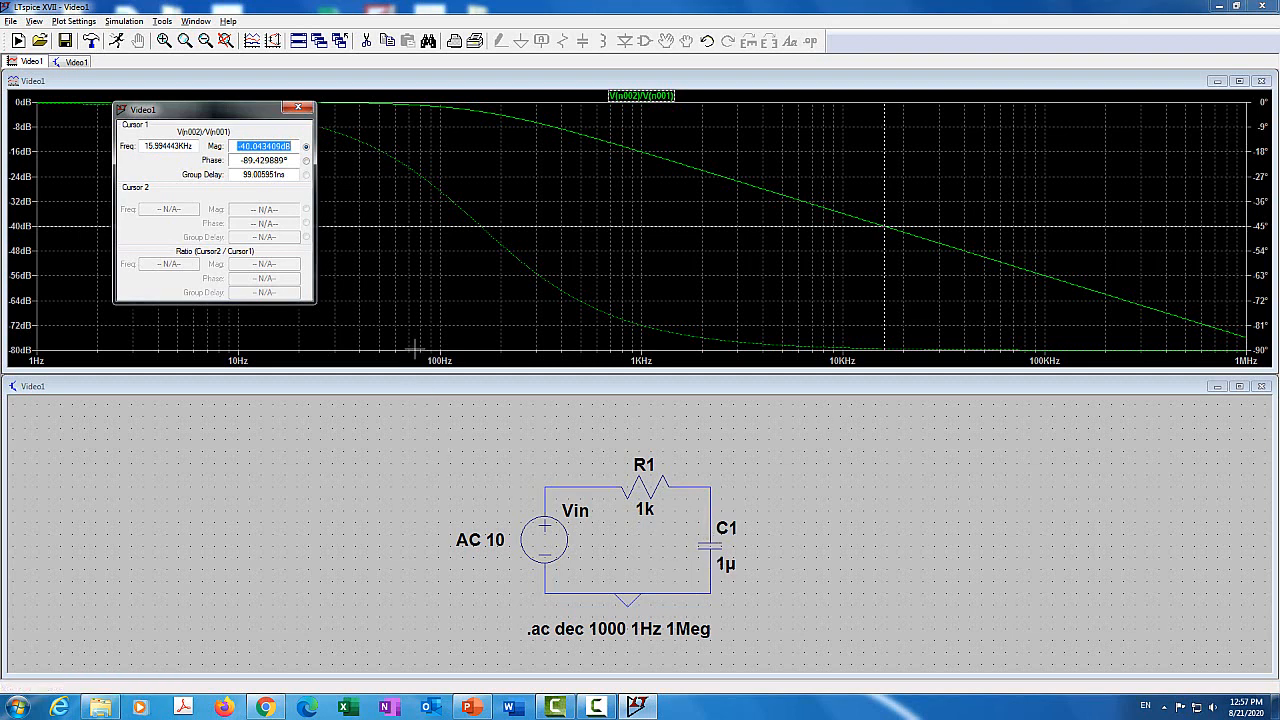
{"action": "left_click", "coordinate": [296, 108]}
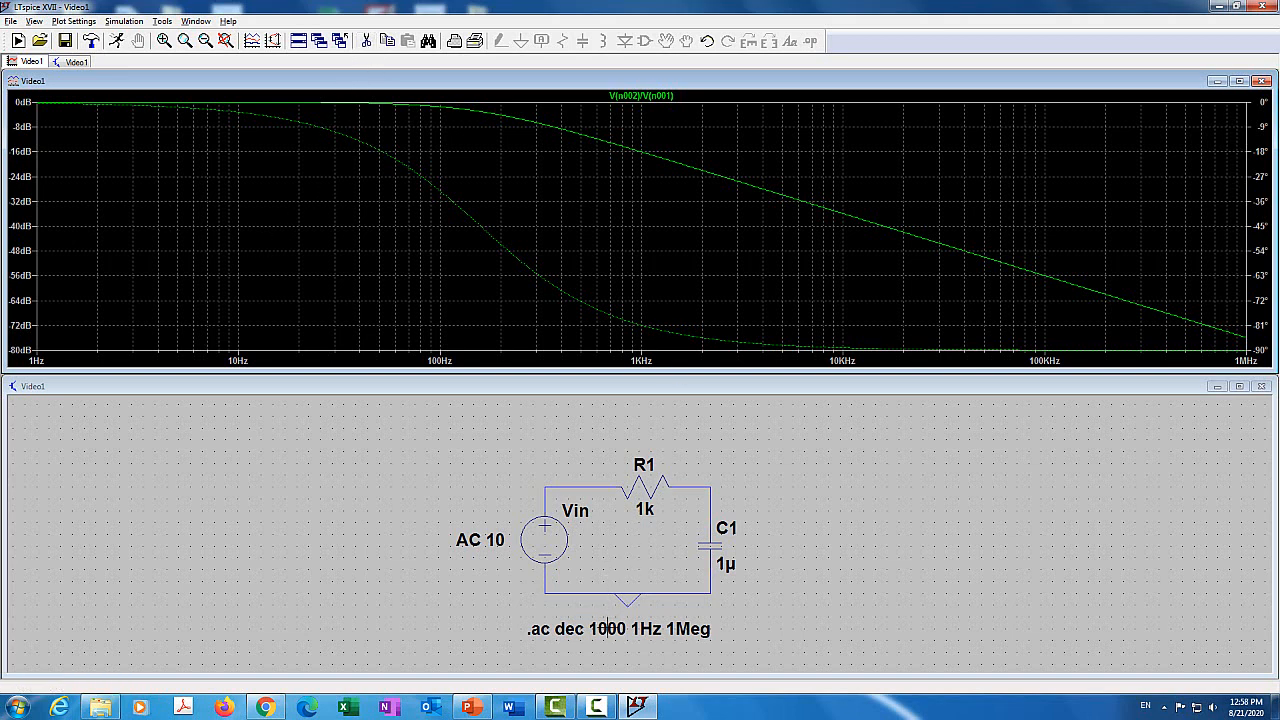
Step: Close the AC plot and delete the .ac dec 1000 1Hz 1Meg directive from the maximized schematic
{"action": "left_click", "coordinate": [843, 391]}
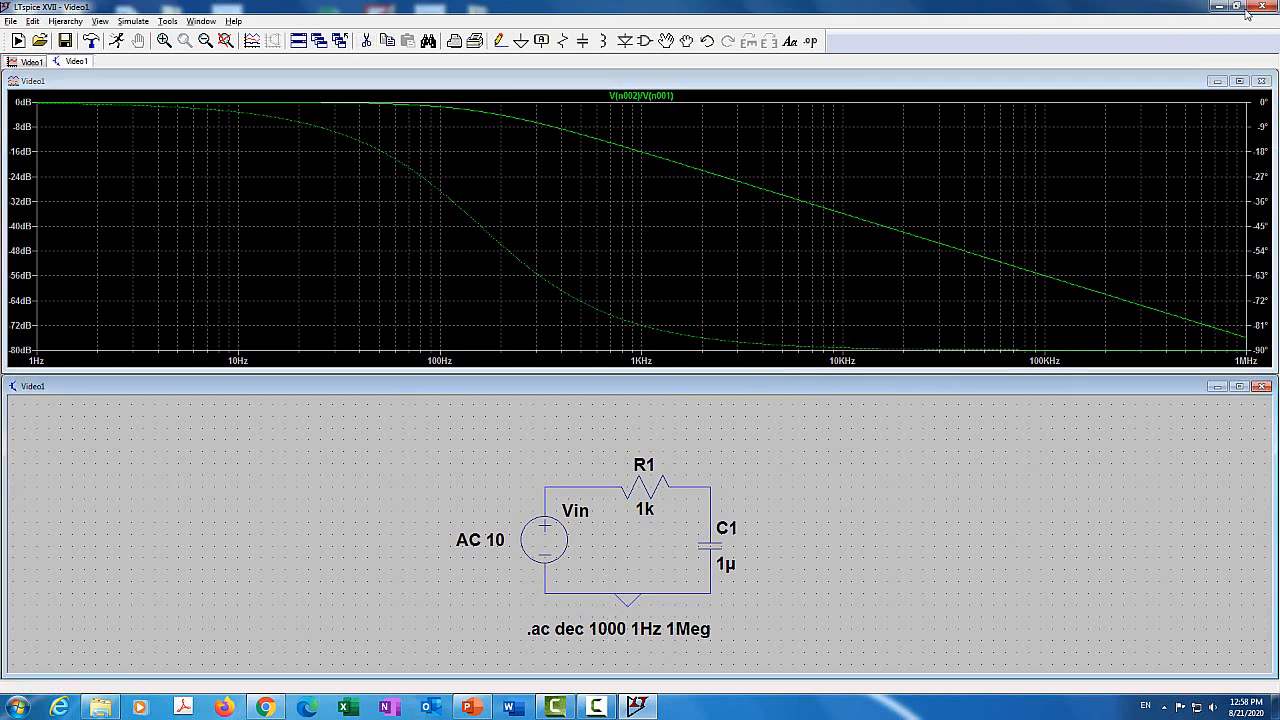
{"action": "left_click", "coordinate": [1261, 81]}
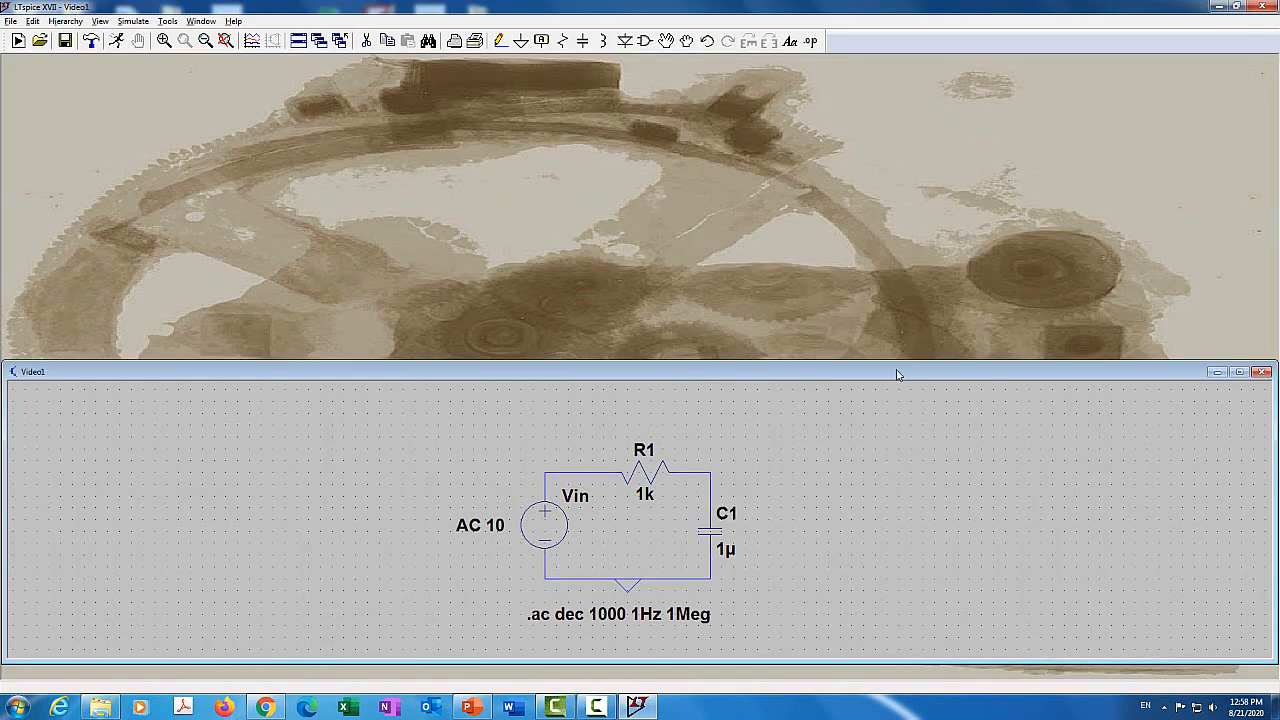
{"action": "left_click", "coordinate": [1239, 372]}
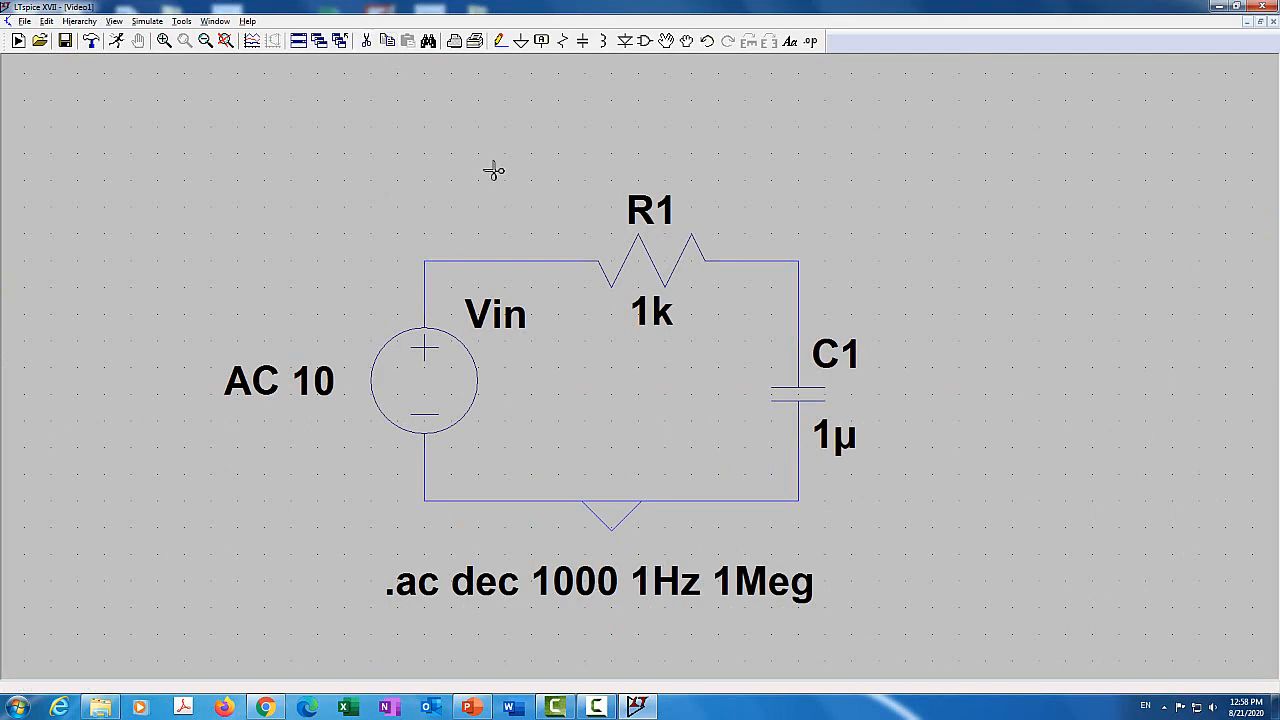
{"action": "left_click", "coordinate": [637, 584]}
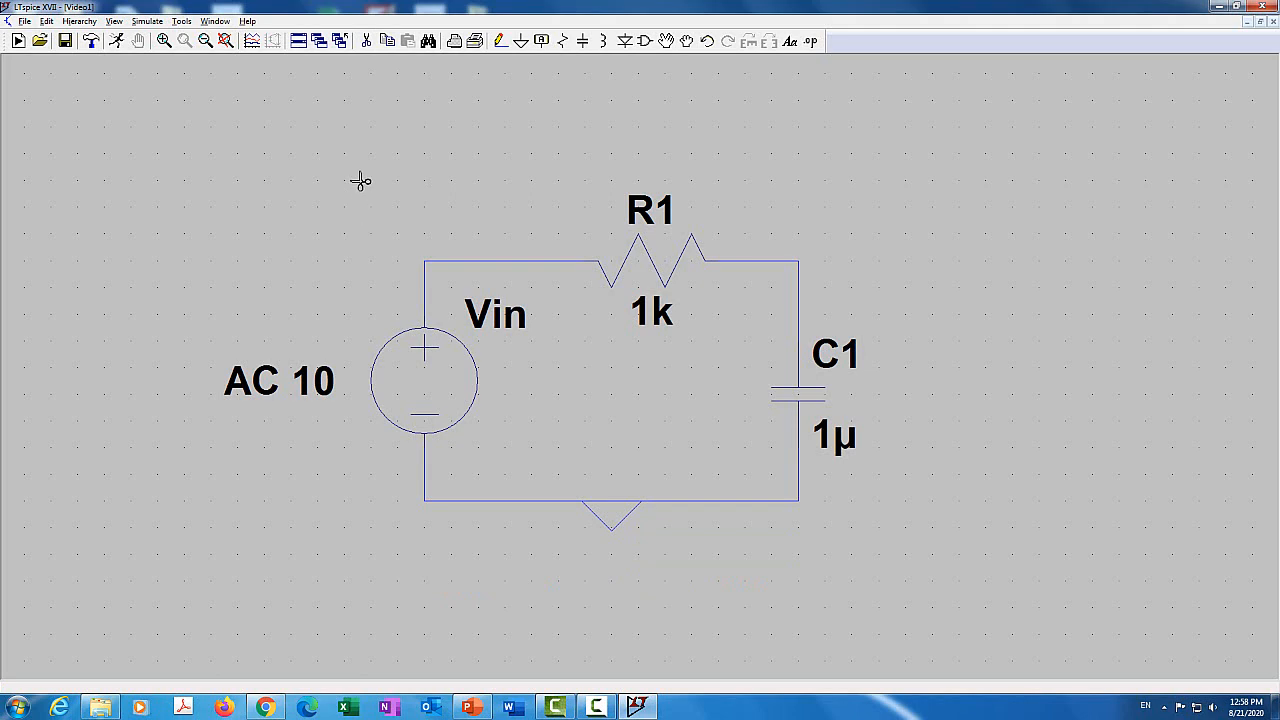
{"action": "key", "text": "Escape"}
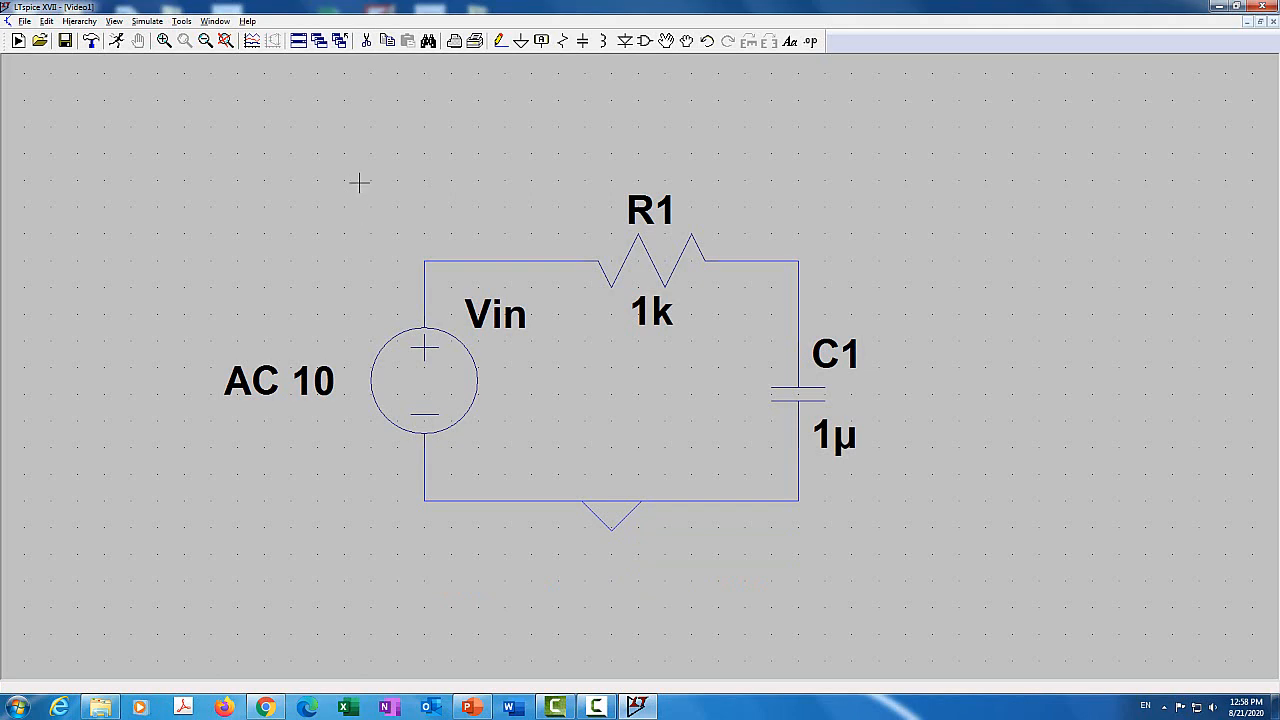
Step: Clear Vin's AC amplitude and define it as a PULSE source: Vinitial 0, Von 10, Tdelay 0, Trise 1n, Tfall 1n, Ton 8m, Tperiod 16m
{"action": "right_click", "coordinate": [427, 372]}
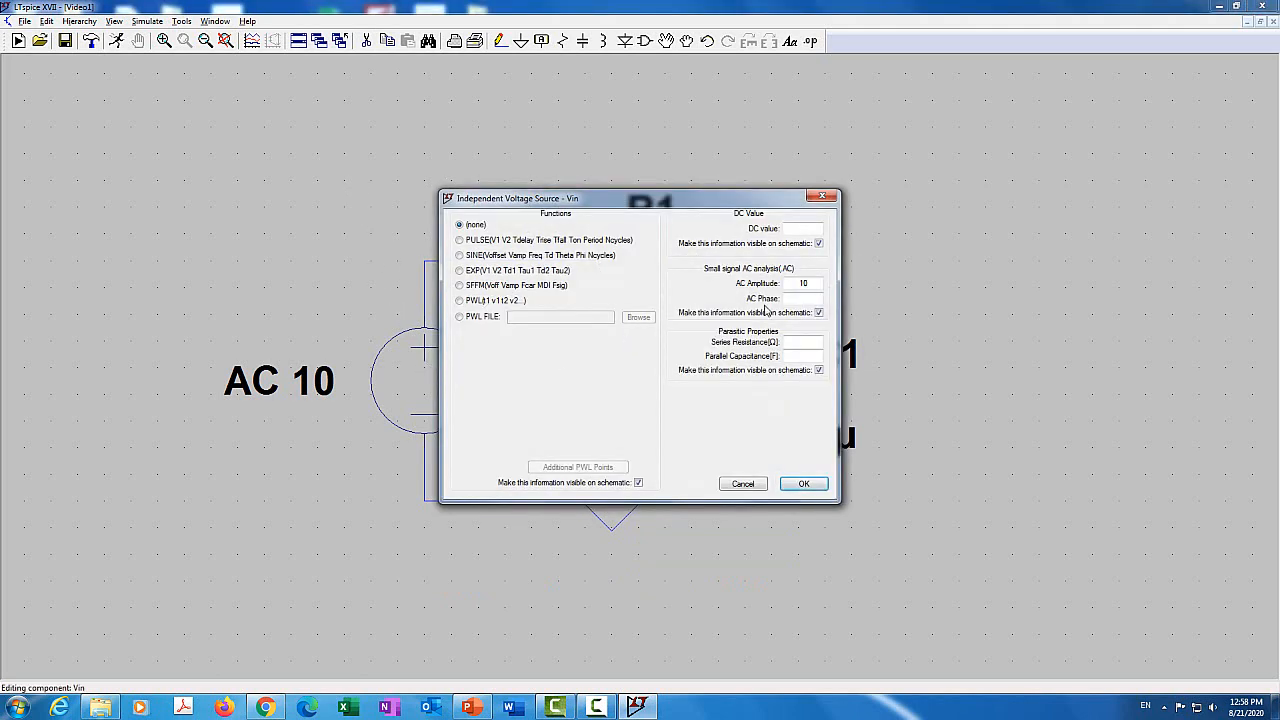
{"action": "double_click", "coordinate": [822, 285]}
{"action": "key", "text": "BackSpace"}
{"action": "left_click", "coordinate": [459, 241]}
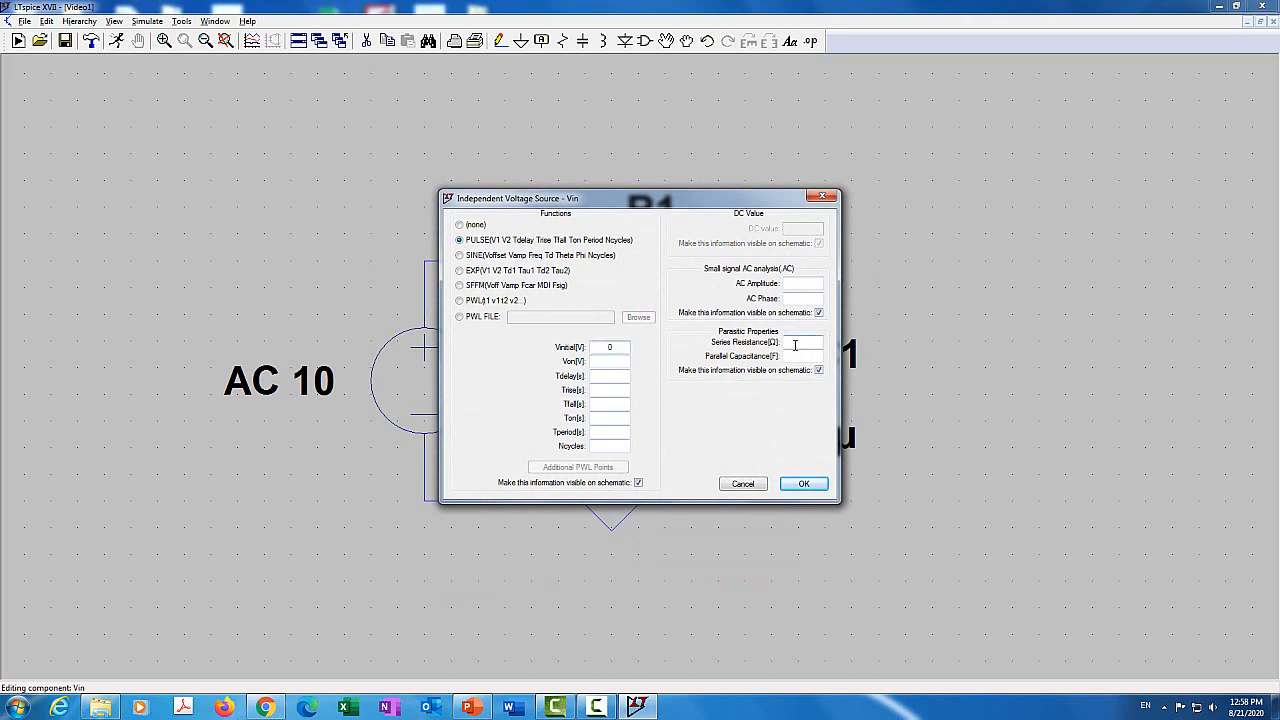
{"action": "key", "text": "Tab"}
{"action": "left_click", "coordinate": [602, 377]}
{"action": "left_click", "coordinate": [610, 390]}
{"action": "type", "text": "n"}
{"action": "left_click", "coordinate": [612, 418]}
{"action": "type", "text": "8m"}
{"action": "left_click", "coordinate": [610, 434]}
{"action": "type", "text": "16m"}
{"action": "left_click", "coordinate": [803, 485]}
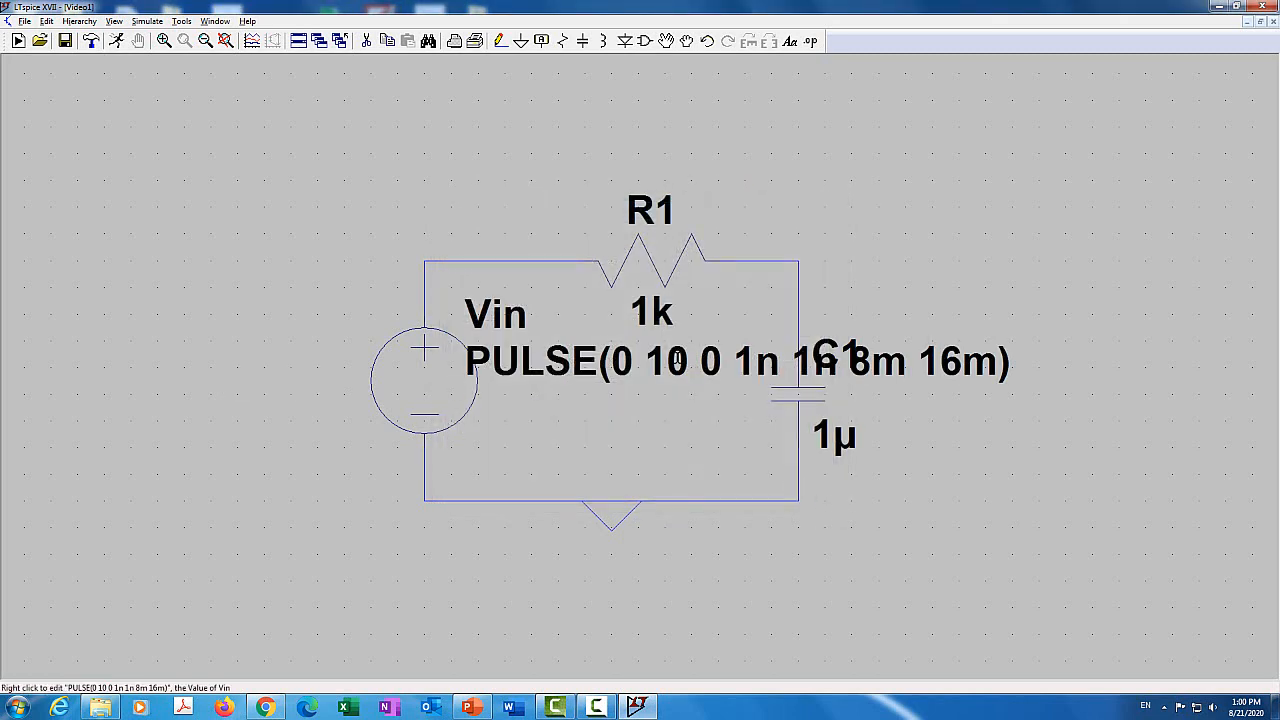
Step: Move the PULSE value text to the left of the Vin source, clear of the circuit
{"action": "left_click", "coordinate": [666, 41]}
{"action": "left_click", "coordinate": [744, 342]}
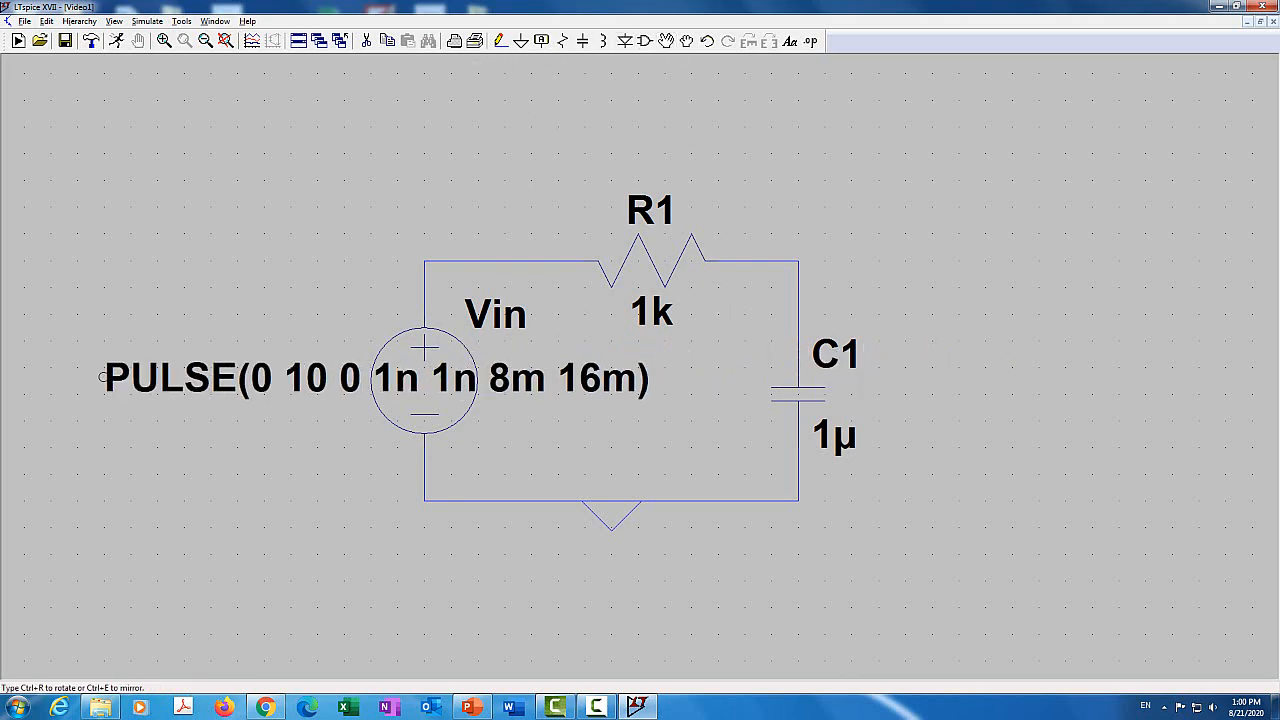
{"action": "left_click", "coordinate": [106, 365]}
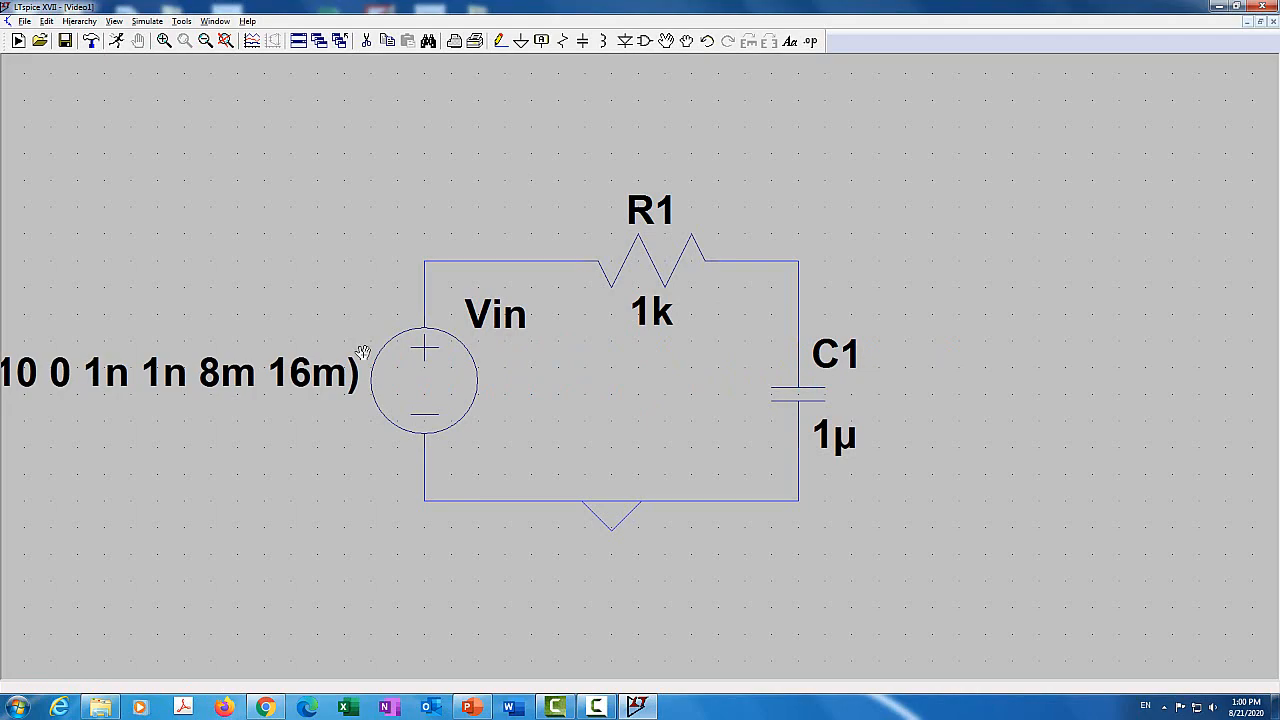
{"action": "scroll", "coordinate": [400, 232], "scroll_direction": "up", "scroll_amount": 2}
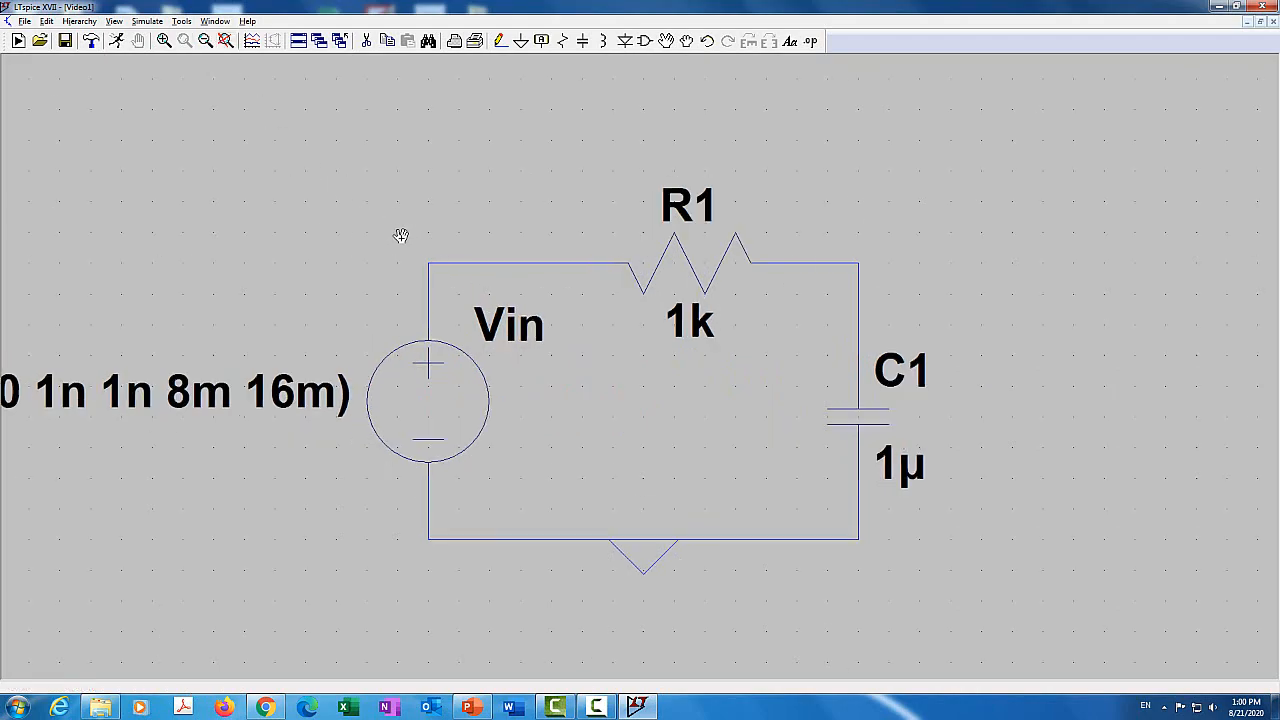
{"action": "scroll", "coordinate": [400, 235], "scroll_direction": "down", "scroll_amount": 3}
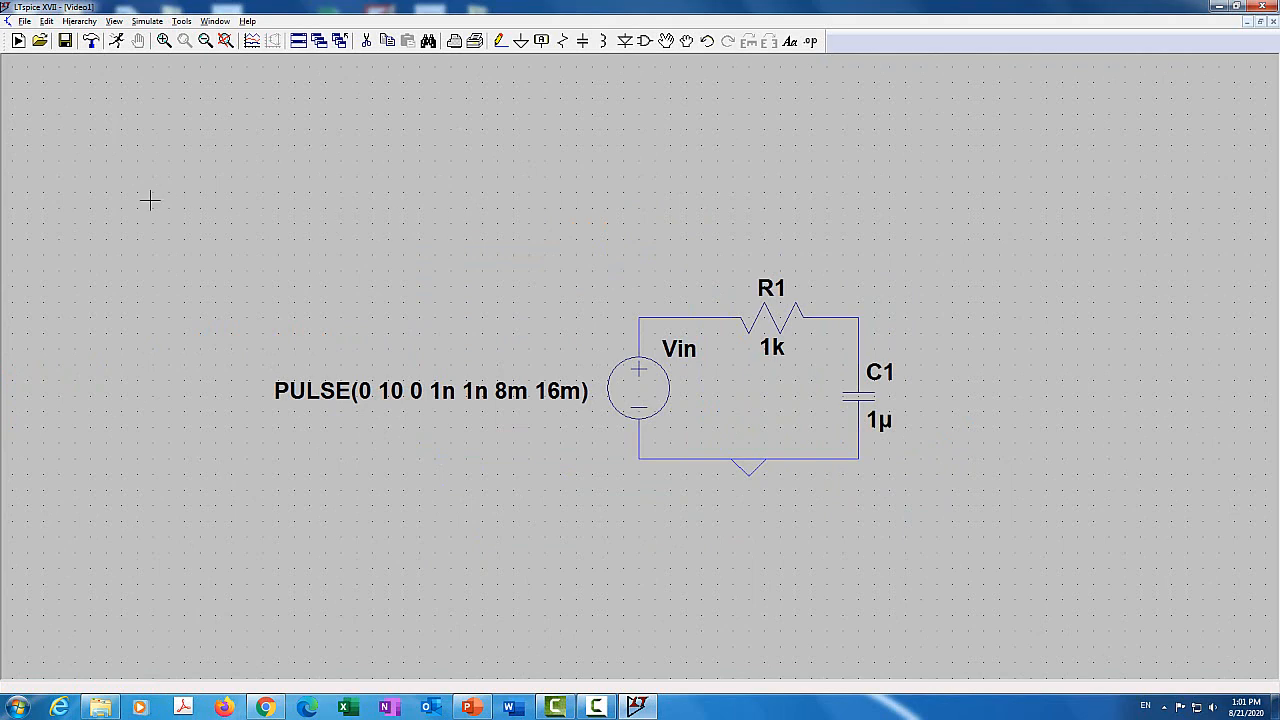
Step: Define a transient analysis with stop time 32m and maximum timestep 1u, and place its directive below the circuit
{"action": "left_click", "coordinate": [155, 23]}
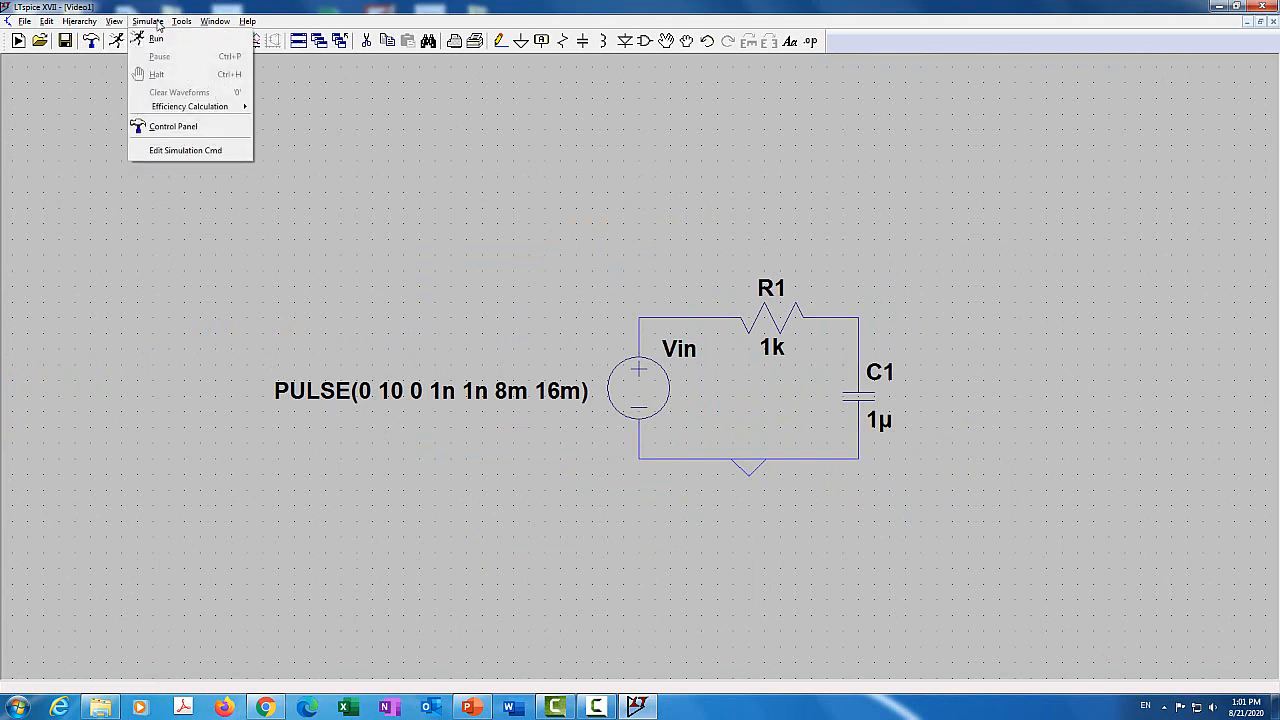
{"action": "left_click", "coordinate": [185, 150]}
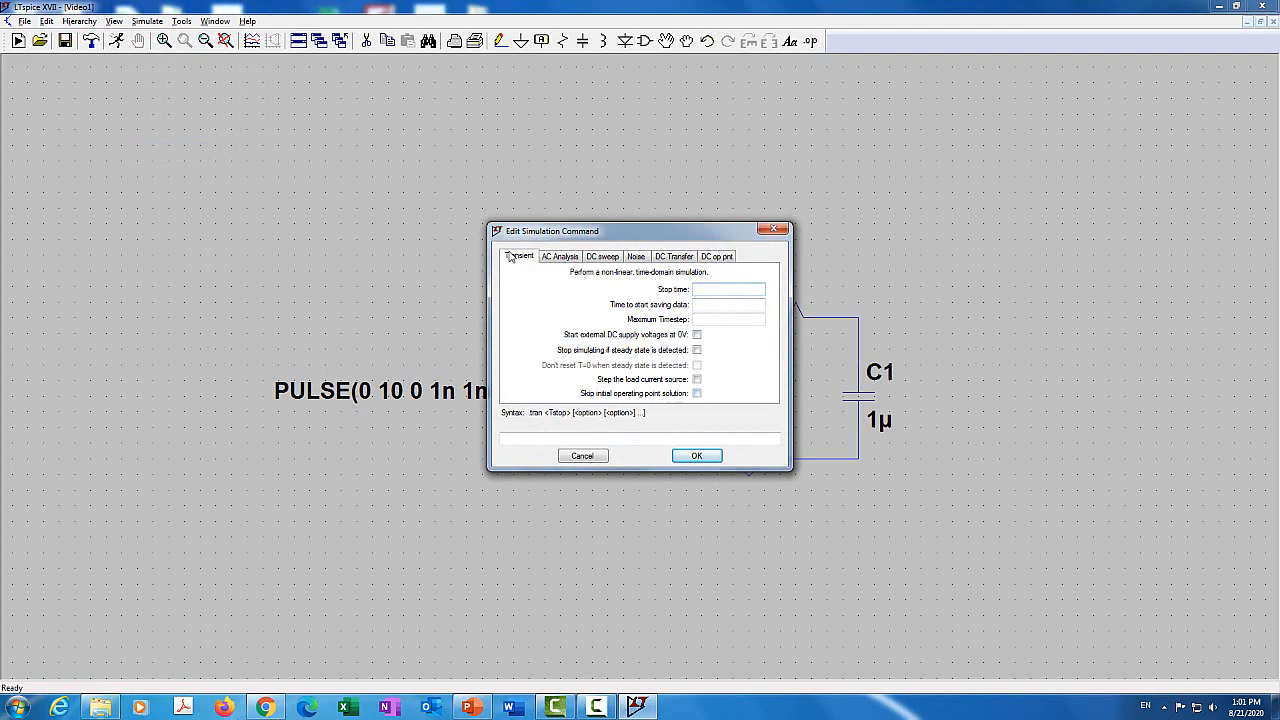
{"action": "left_click_drag", "start_coordinate": [571, 234], "coordinate": [970, 227]}
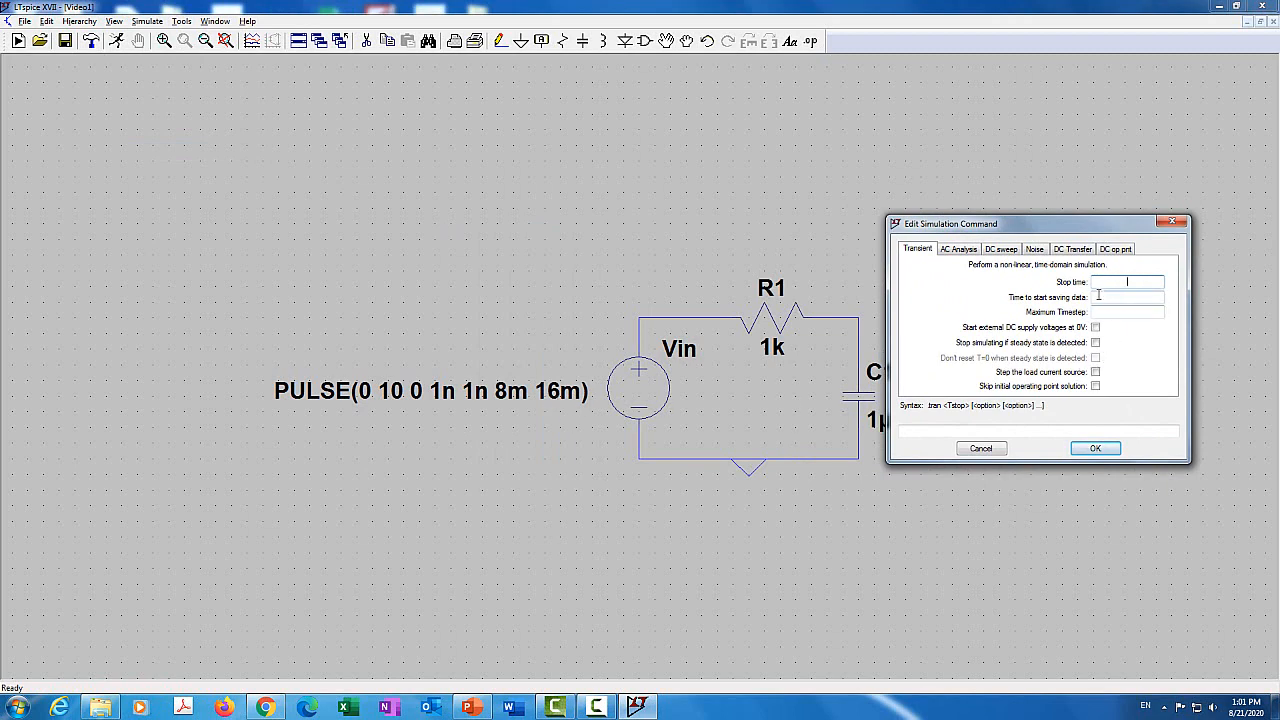
{"action": "type", "text": "32m"}
{"action": "left_click", "coordinate": [1120, 312]}
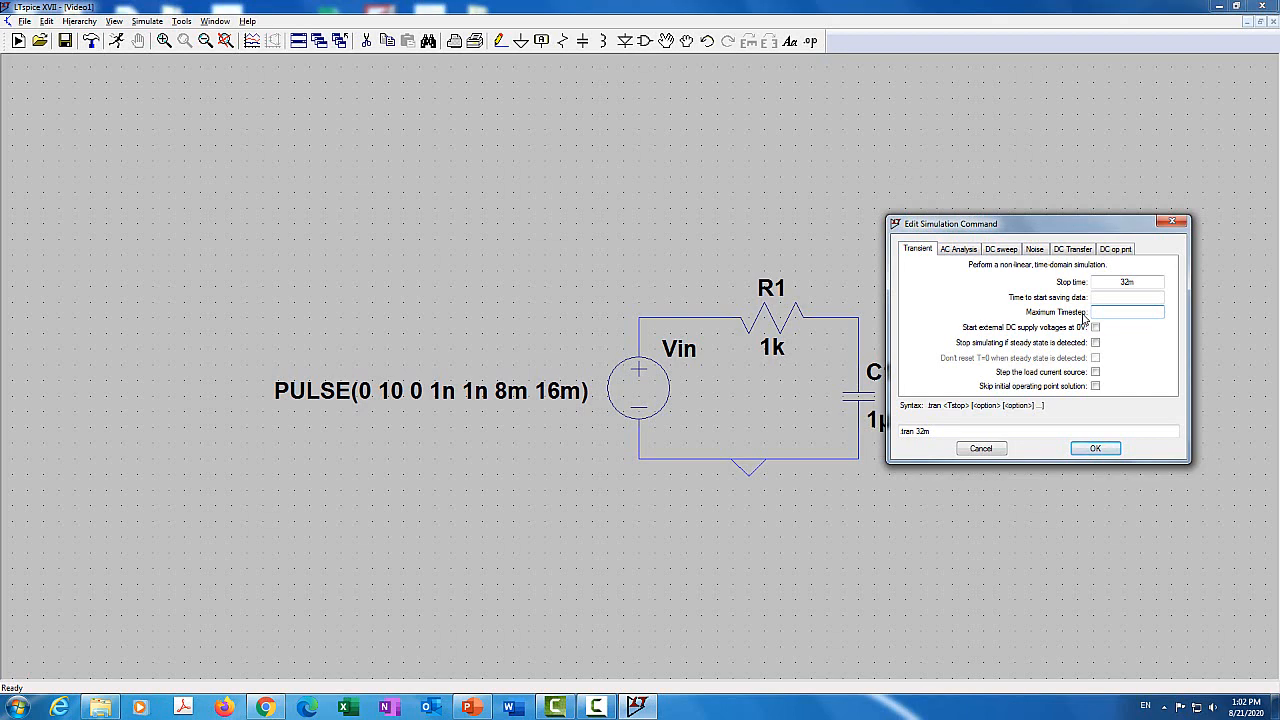
{"action": "type", "text": "1u"}
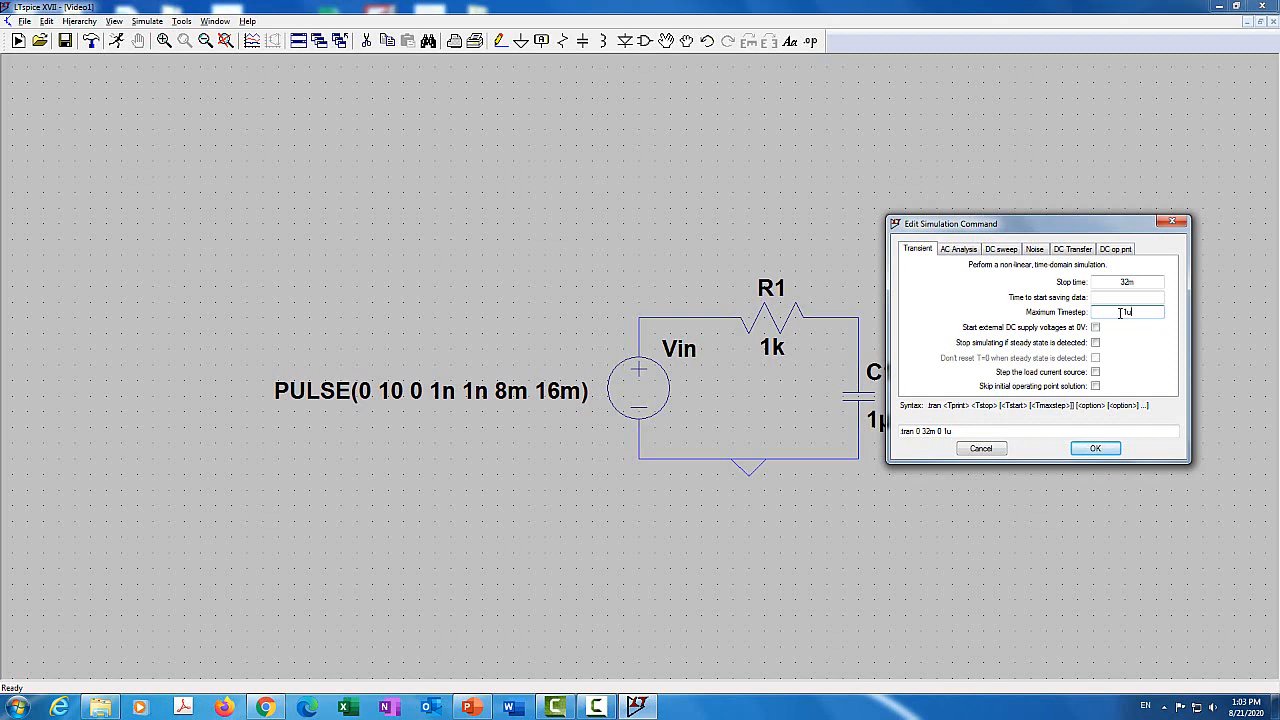
{"action": "left_click", "coordinate": [1095, 448]}
{"action": "left_click", "coordinate": [630, 510]}
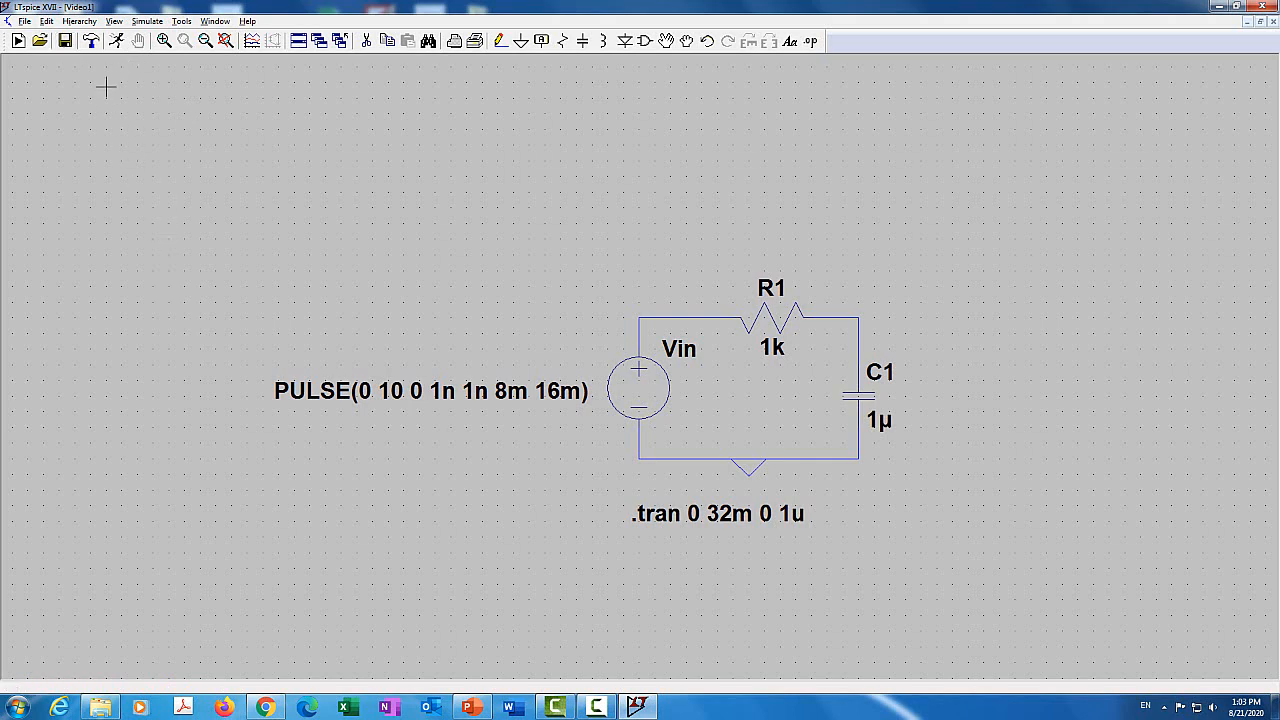
Step: View the SPICE netlist, examine its Vin PULSE line and .tran directive, and close it
{"action": "left_click", "coordinate": [114, 21]}
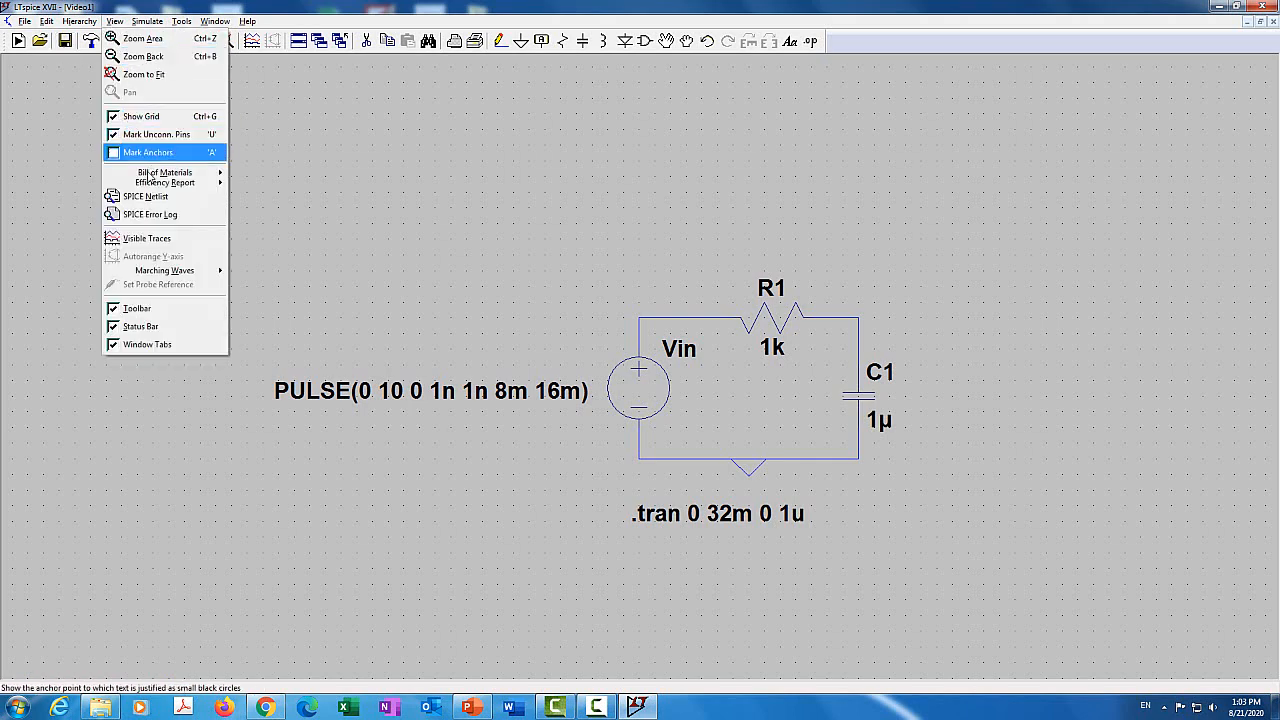
{"action": "left_click", "coordinate": [157, 199]}
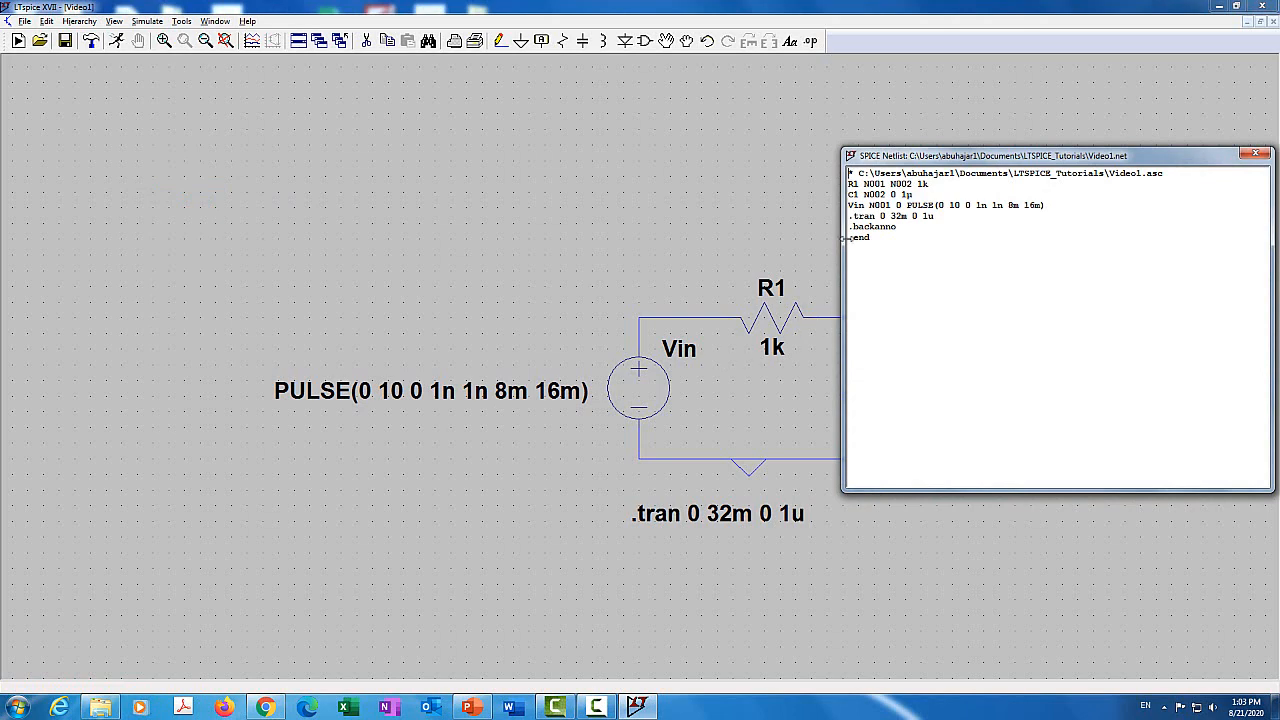
{"action": "left_click_drag", "start_coordinate": [849, 205], "coordinate": [1054, 205]}
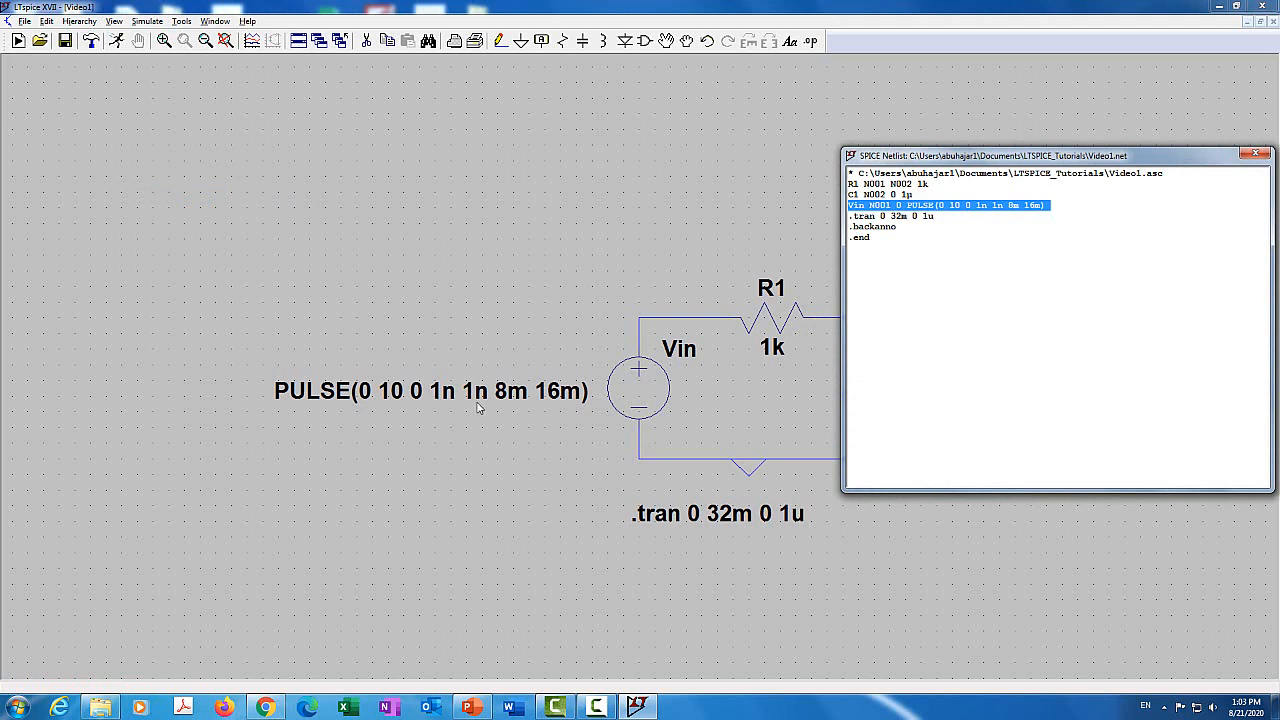
{"action": "left_click_drag", "start_coordinate": [934, 216], "coordinate": [851, 215]}
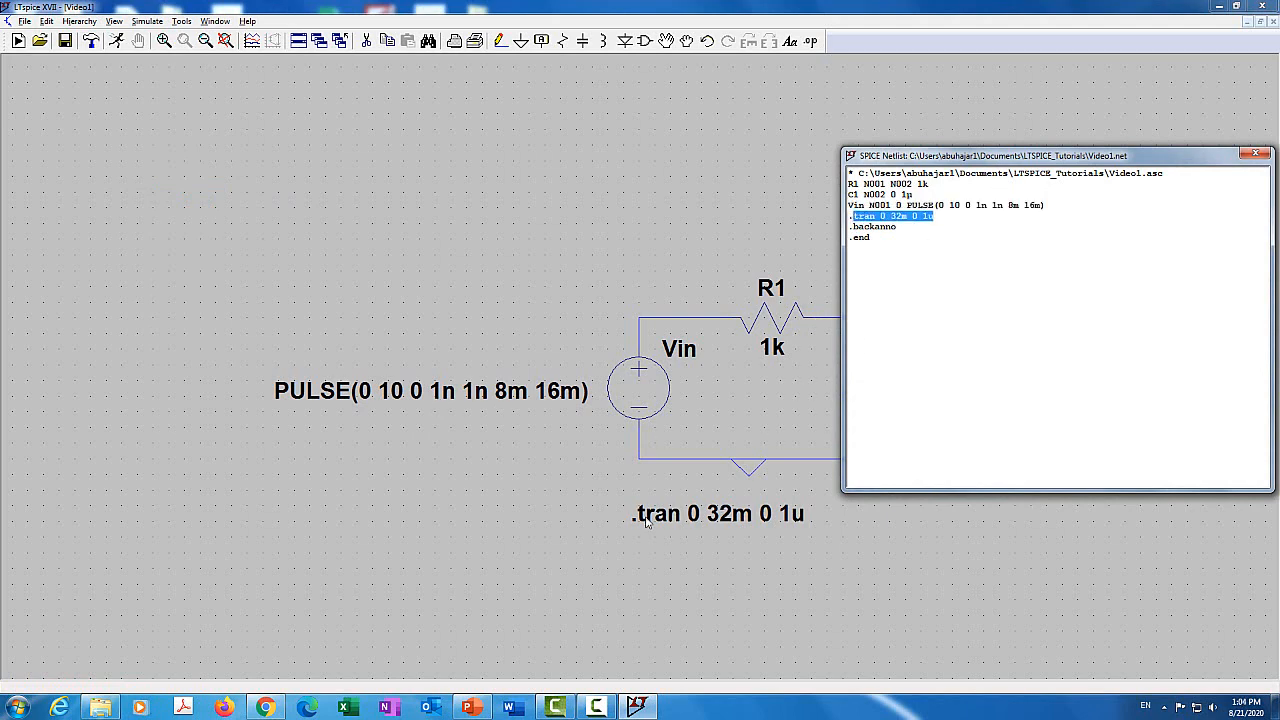
{"action": "left_click", "coordinate": [1255, 153]}
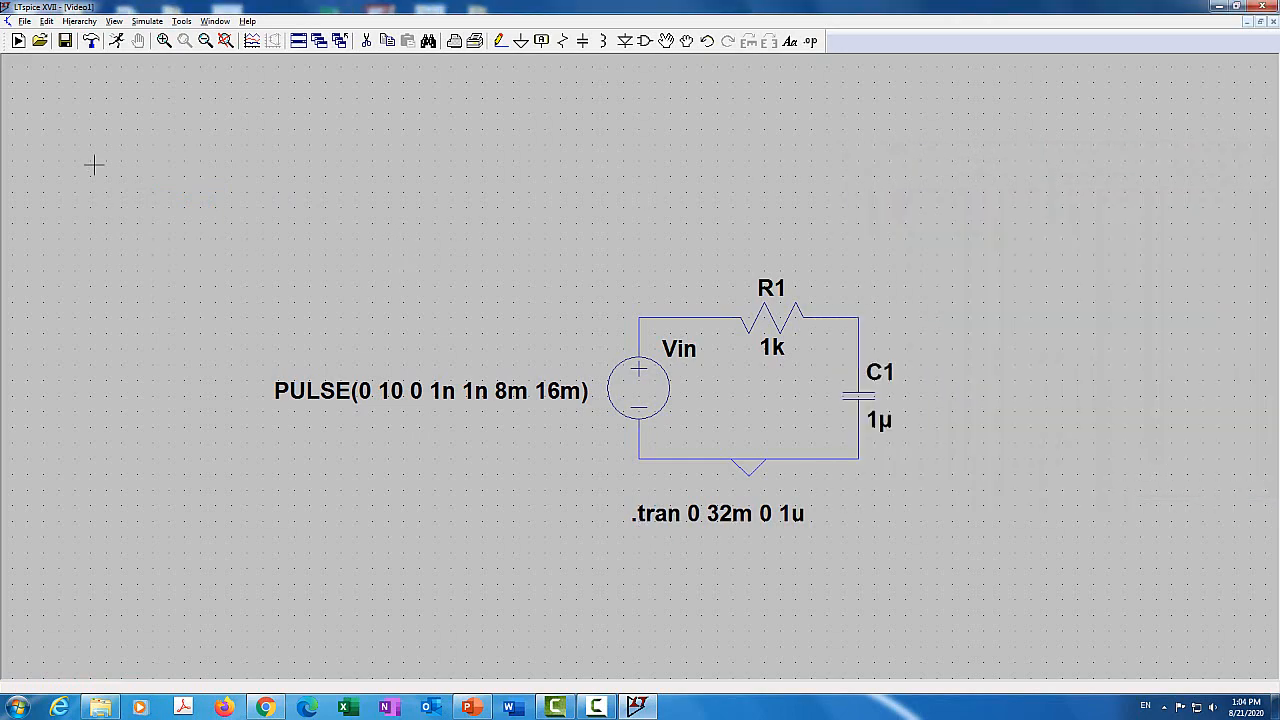
Step: Run the transient simulation and plot the input voltage at the Vin–R1 node
{"action": "left_click", "coordinate": [116, 40]}
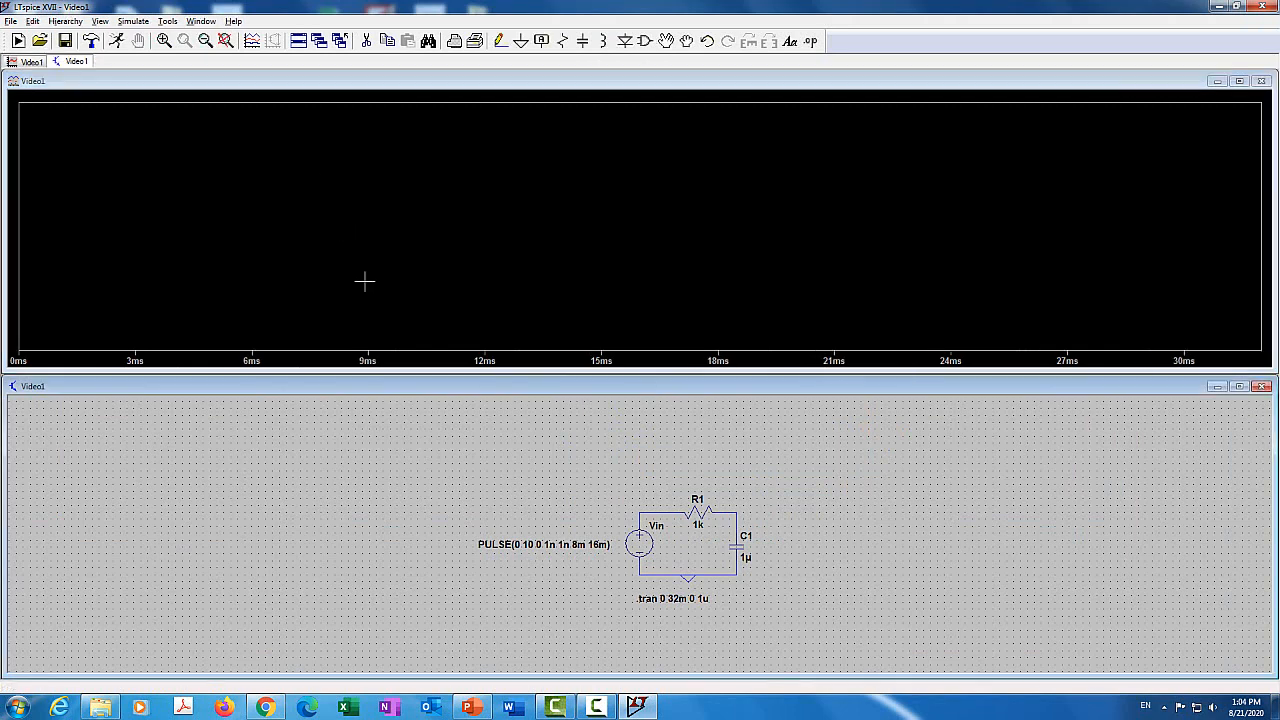
{"action": "left_click", "coordinate": [648, 505]}
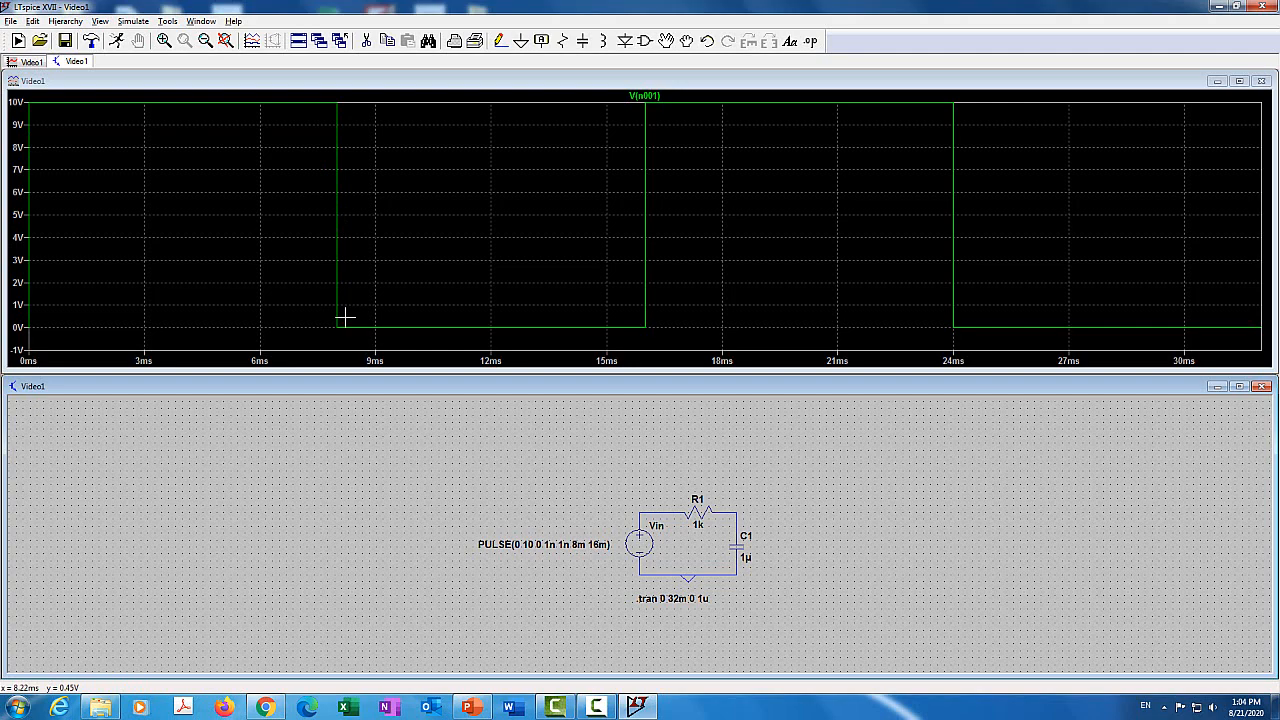
Step: Zoom in repeatedly on the input pulse's falling edge near 8 ms to examine its fall time, and restore the full plot view
{"action": "left_click_drag", "start_coordinate": [351, 97], "coordinate": [304, 338]}
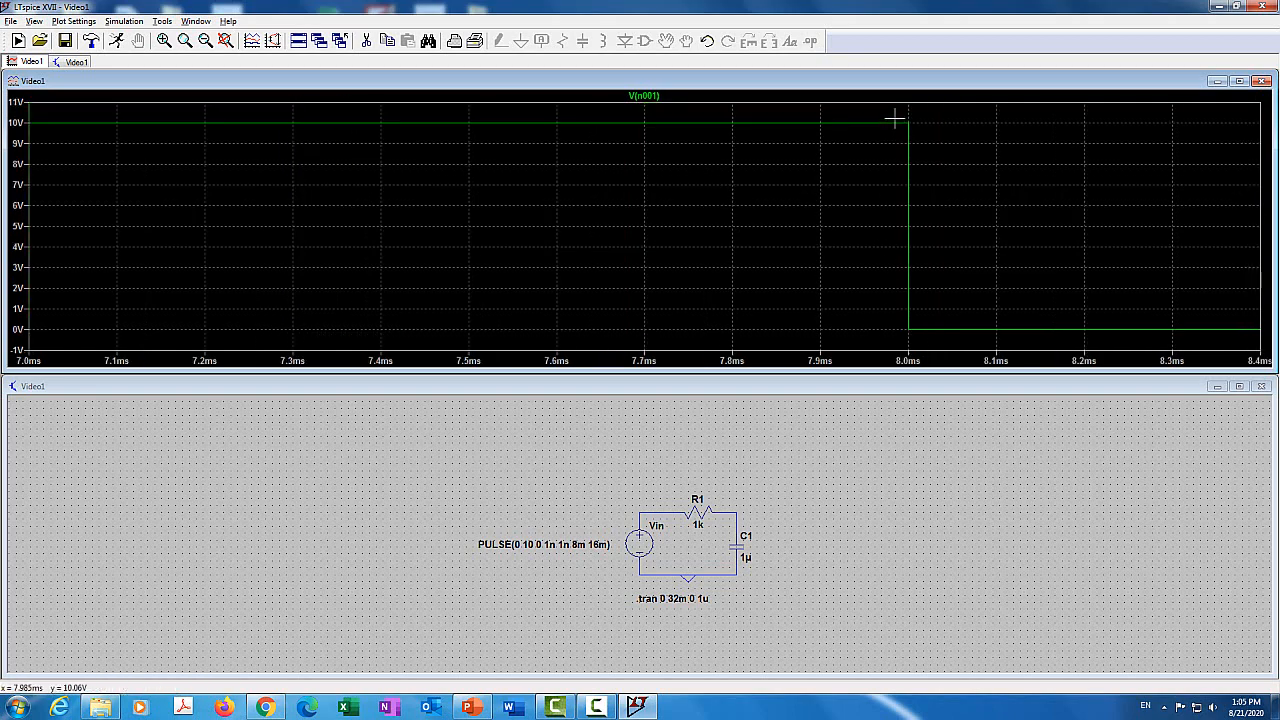
{"action": "left_click_drag", "start_coordinate": [897, 120], "coordinate": [926, 349]}
{"action": "left_click_drag", "start_coordinate": [601, 119], "coordinate": [622, 340]}
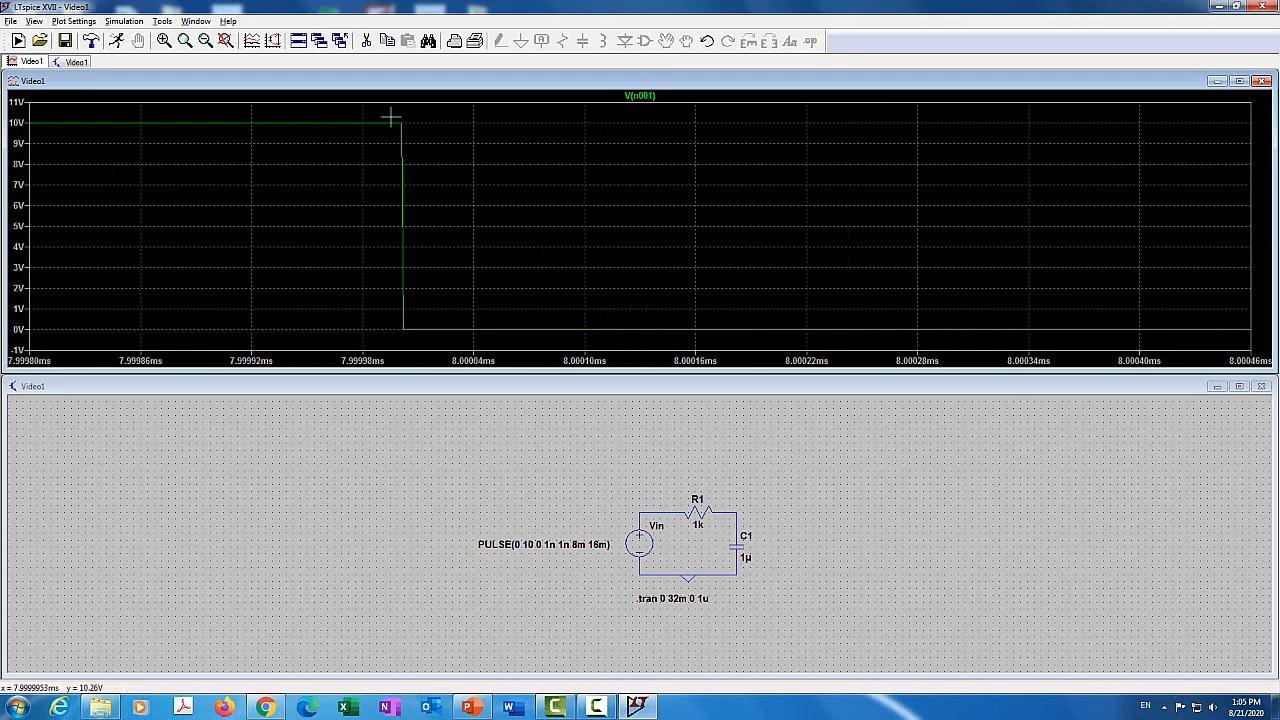
{"action": "left_click_drag", "start_coordinate": [390, 118], "coordinate": [428, 332]}
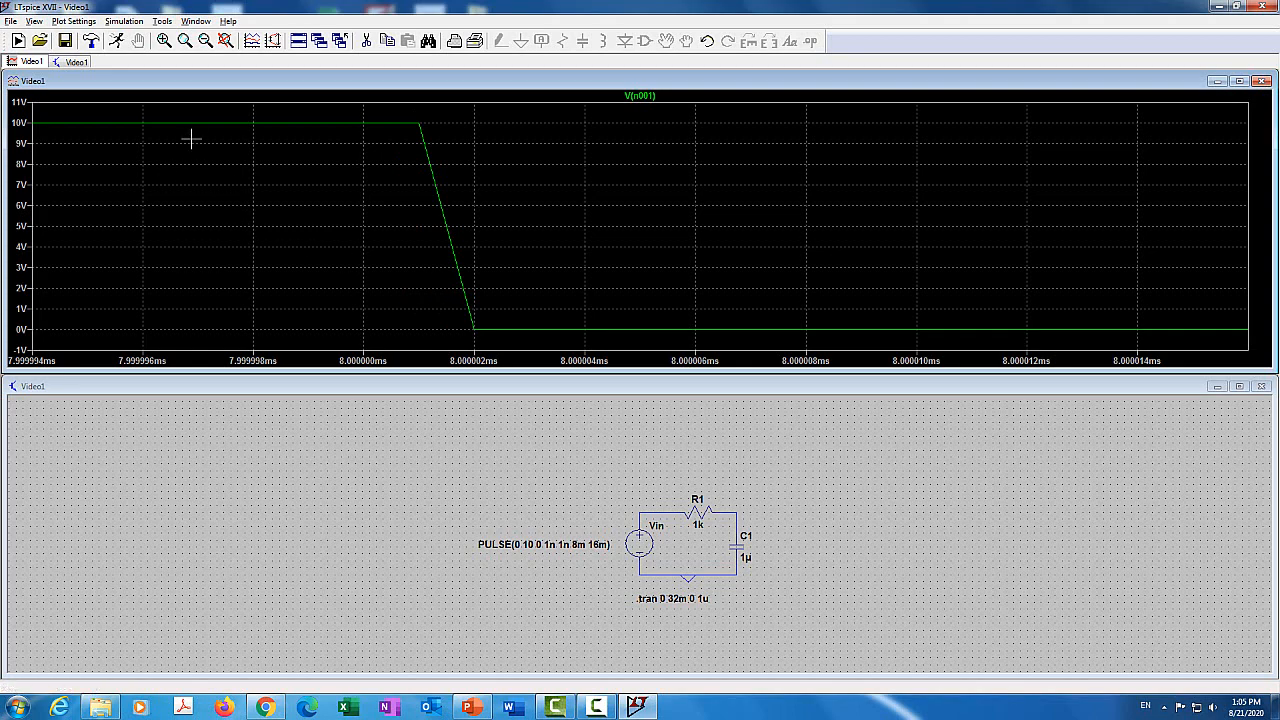
{"action": "left_click", "coordinate": [221, 42]}
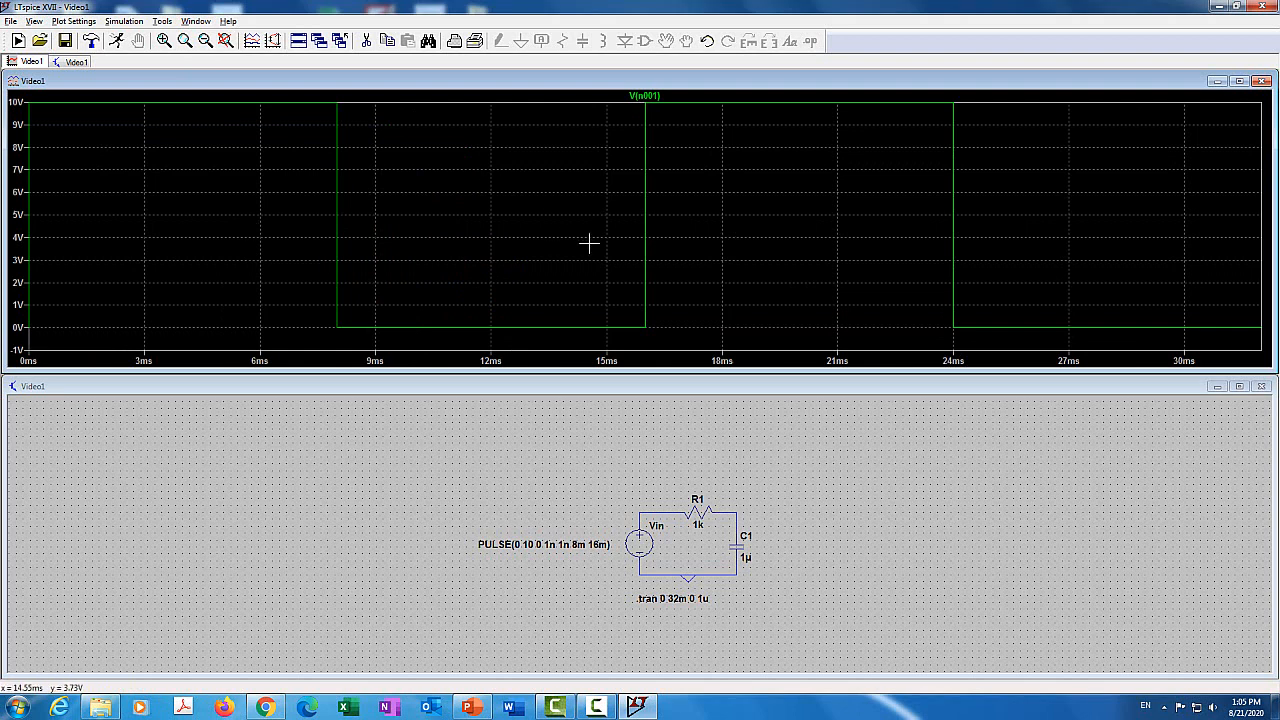
Step: Plot the capacitor voltage at the R1–C1 node, attach a cursor to its trace, and place the readout over the plot
{"action": "left_click", "coordinate": [738, 508]}
{"action": "left_click", "coordinate": [741, 509]}
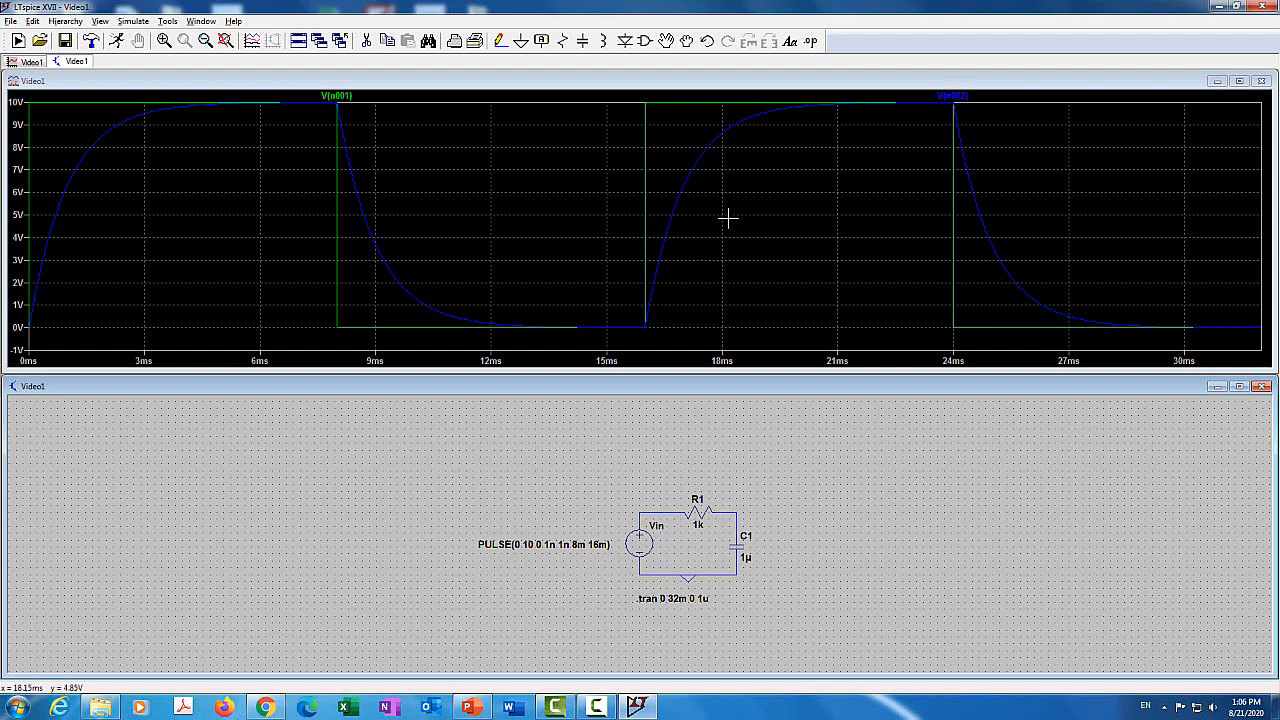
{"action": "left_click", "coordinate": [962, 97]}
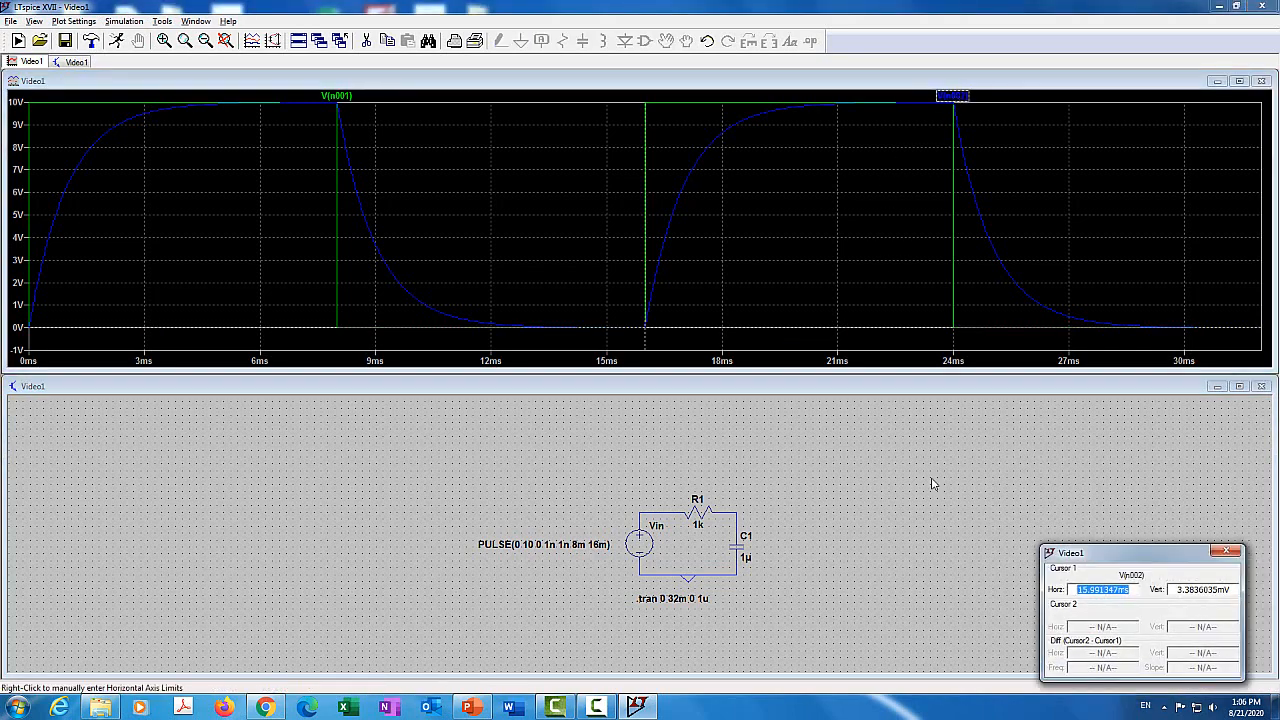
{"action": "left_click_drag", "start_coordinate": [1102, 556], "coordinate": [422, 157]}
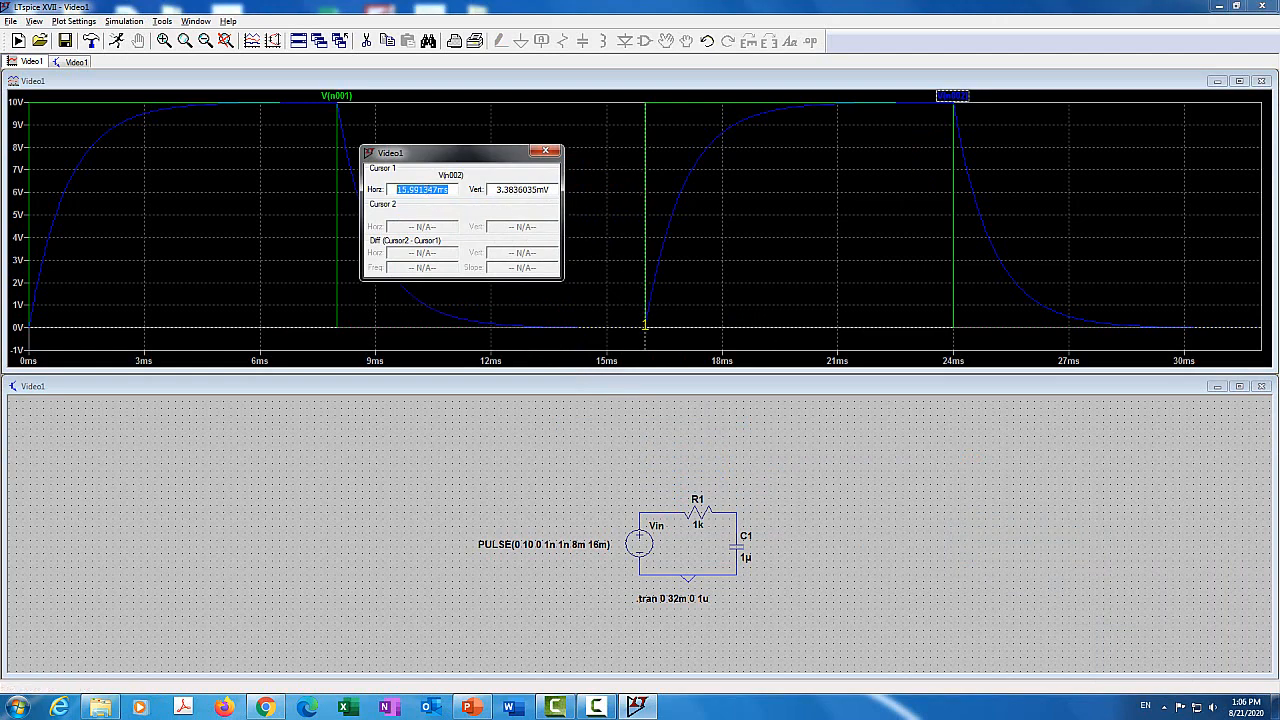
Step: Measure the capacitor voltage one time constant after the 16 ms rising edge, with the cursor at about 17 ms
{"action": "left_click", "coordinate": [647, 209]}
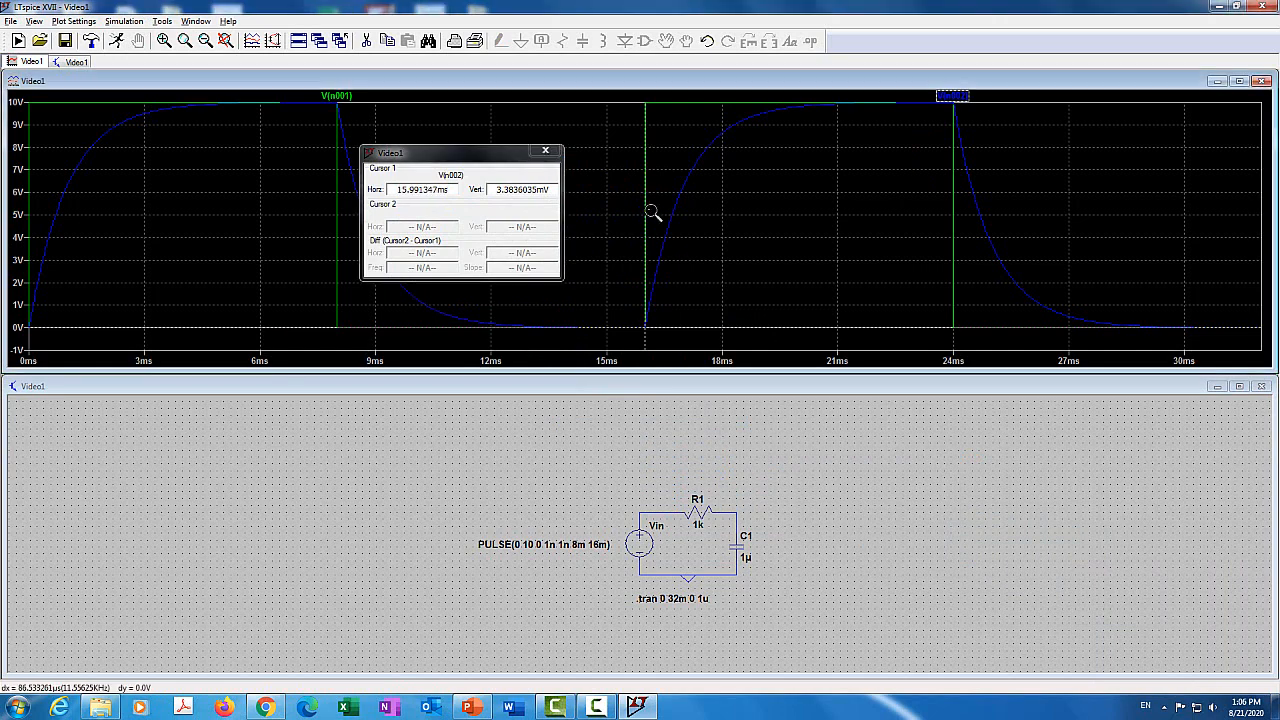
{"action": "left_click_drag", "start_coordinate": [645, 209], "coordinate": [686, 204]}
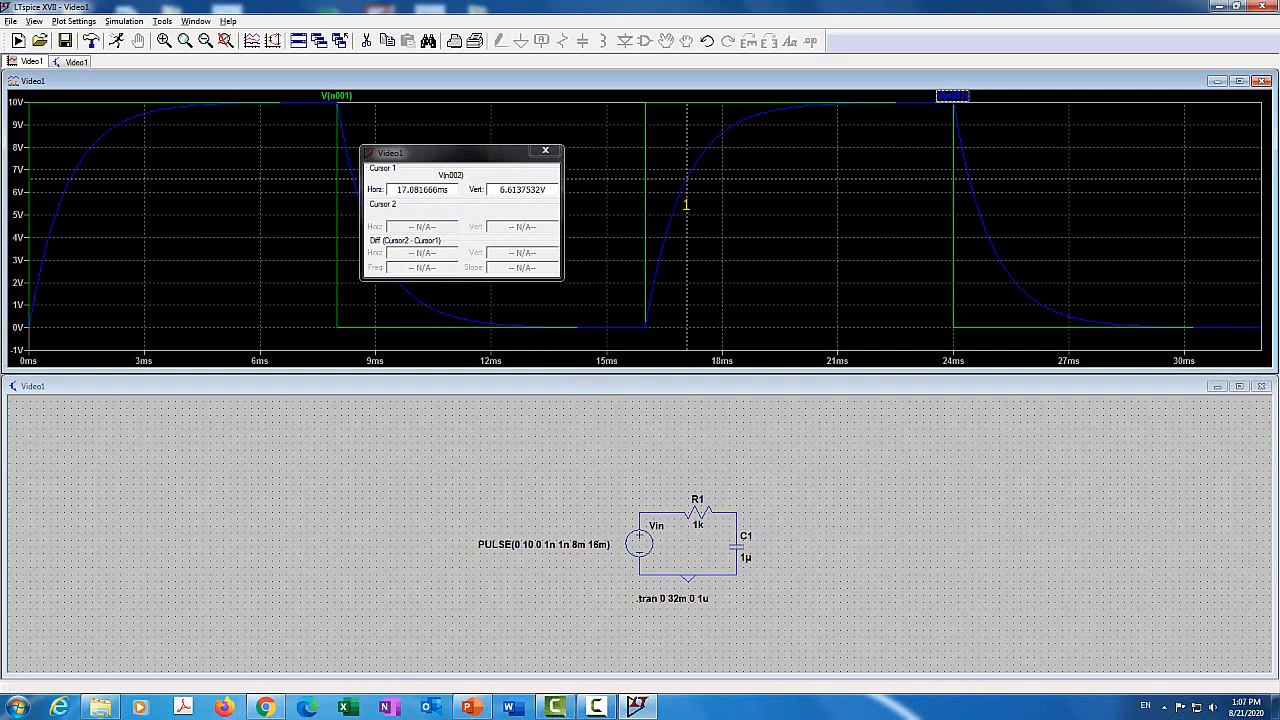
{"action": "left_click_drag", "start_coordinate": [686, 204], "coordinate": [685, 206]}
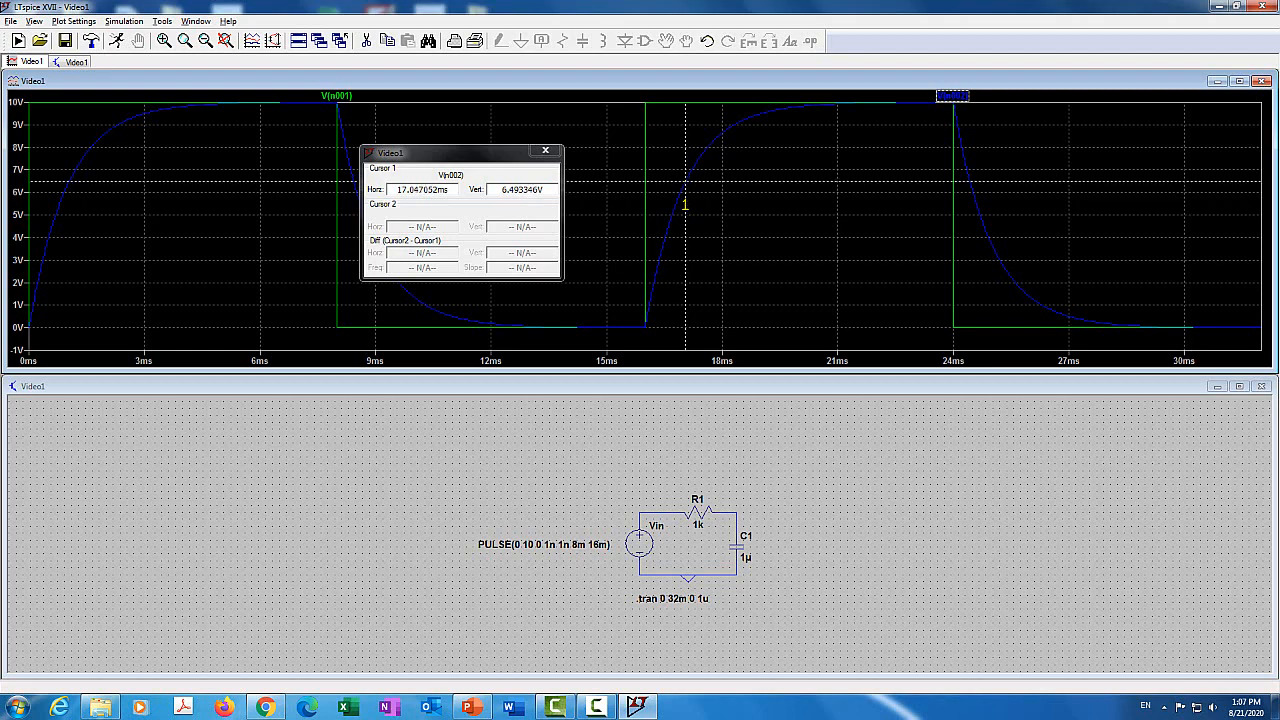
{"action": "left_click", "coordinate": [546, 190]}
{"action": "left_click", "coordinate": [505, 189]}
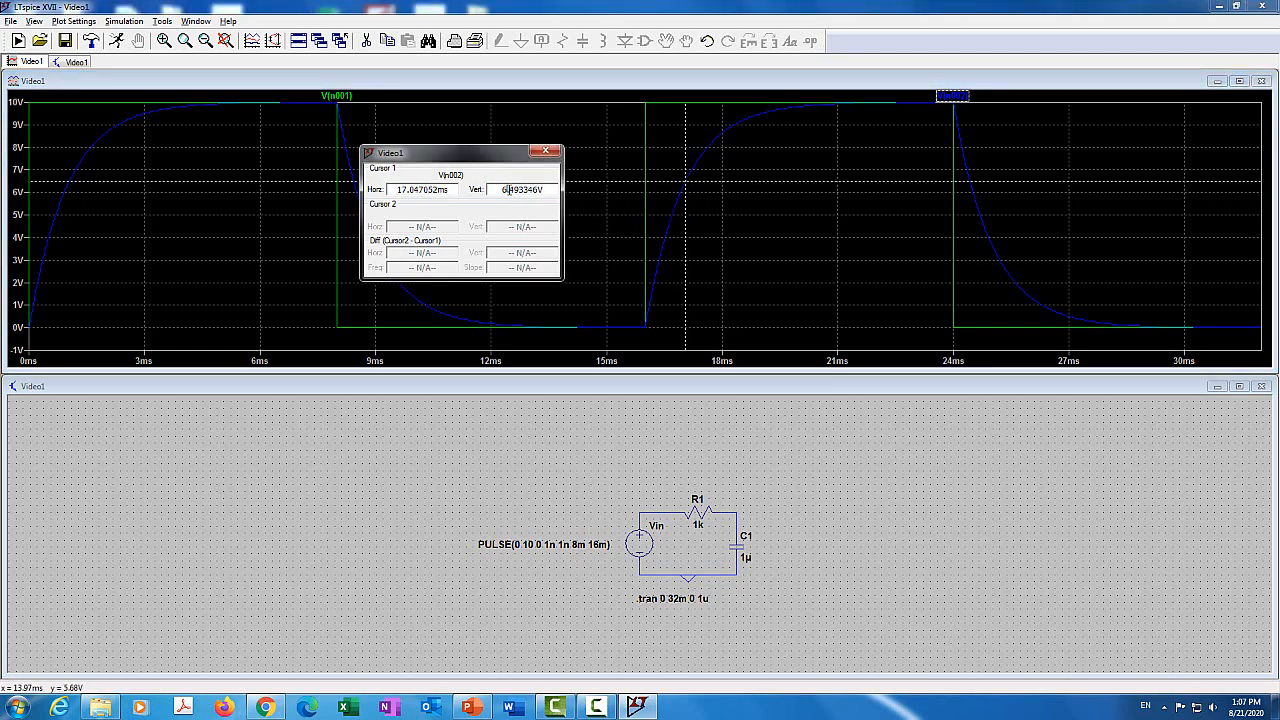
{"action": "left_click", "coordinate": [684, 206]}
{"action": "left_click_drag", "start_coordinate": [684, 206], "coordinate": [682, 206]}
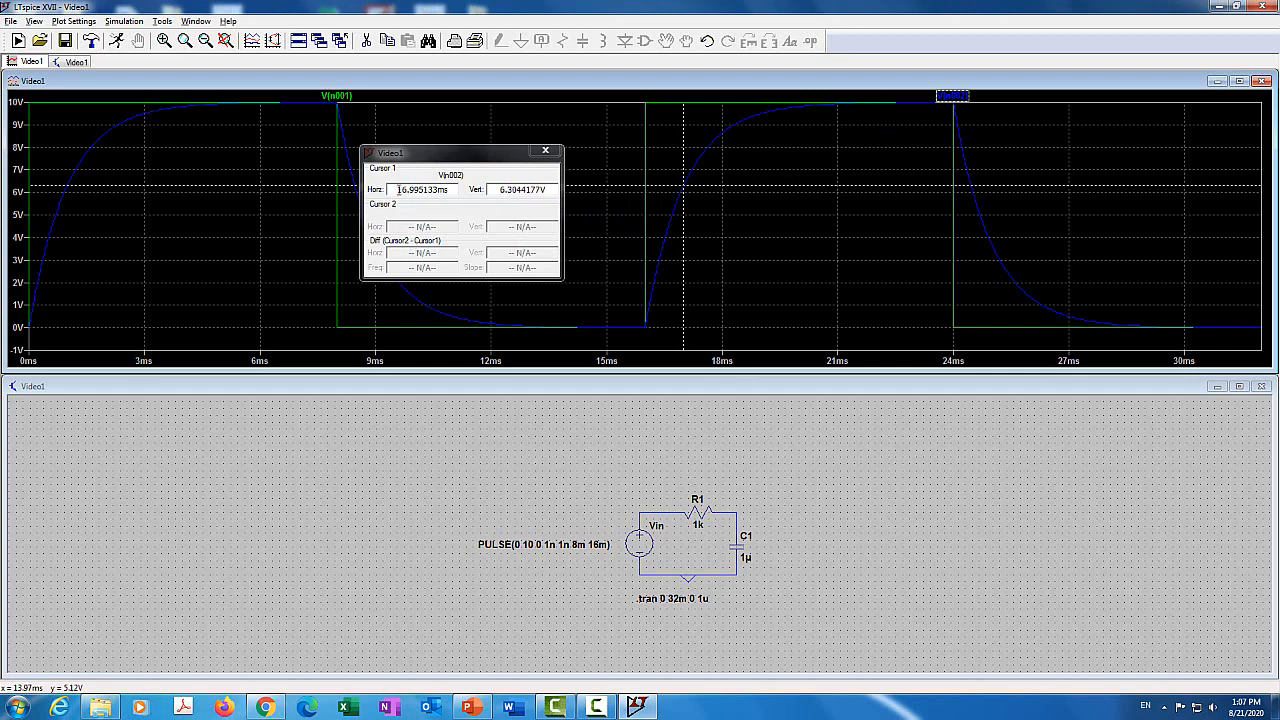
{"action": "left_click_drag", "start_coordinate": [397, 189], "coordinate": [451, 189]}
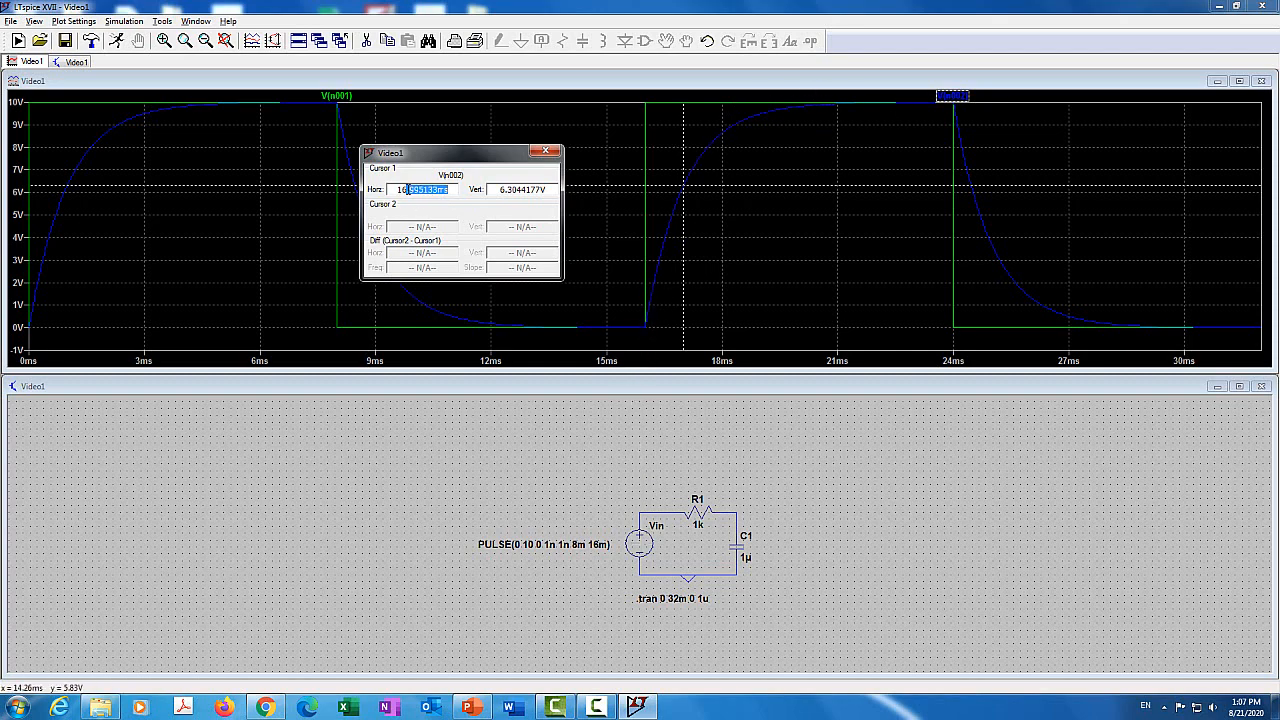
{"action": "left_click_drag", "start_coordinate": [409, 190], "coordinate": [444, 195]}
Step: Measure the discharging capacitor voltage at the 24 ms falling edge and at about 25 ms, and close the cursor readout
{"action": "mouse_move", "coordinate": [684, 215]}
{"action": "left_mouse_down"}
{"action": "mouse_move", "coordinate": [672, 214]}
{"action": "mouse_move", "coordinate": [953, 211]}
{"action": "left_mouse_up"}
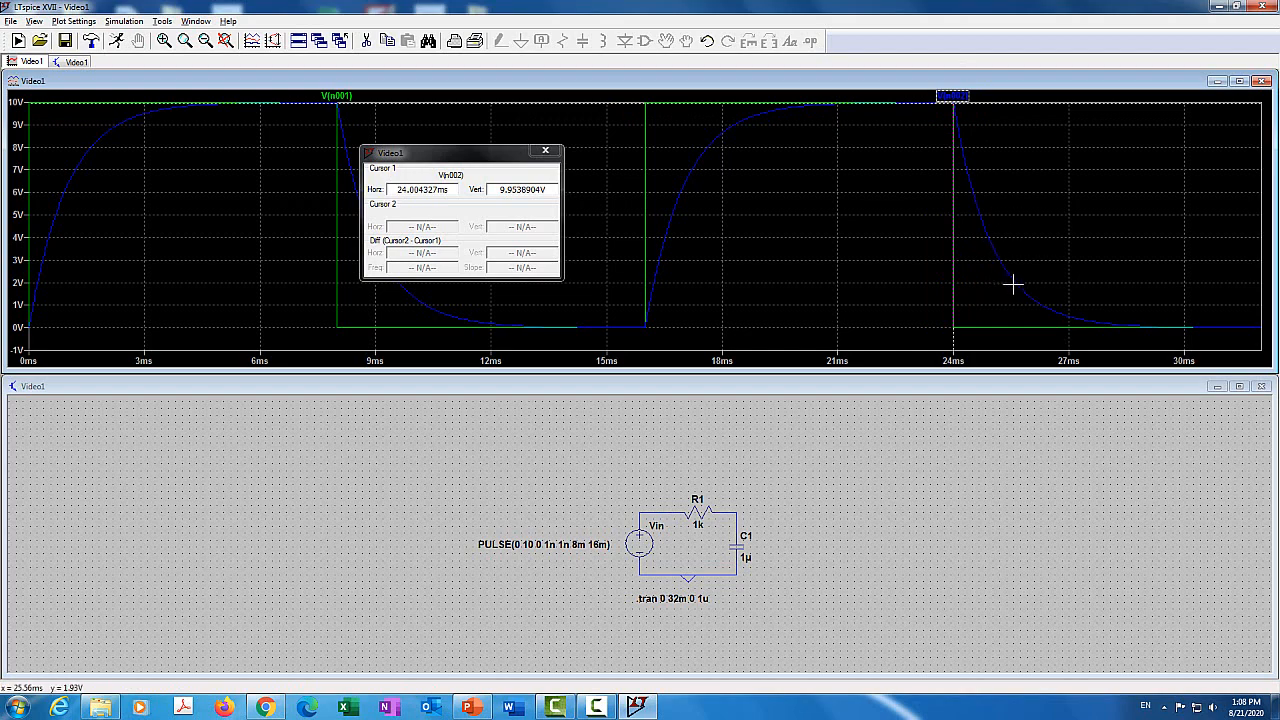
{"action": "mouse_move", "coordinate": [951, 283]}
{"action": "left_mouse_down"}
{"action": "mouse_move", "coordinate": [1010, 290]}
{"action": "mouse_move", "coordinate": [991, 268]}
{"action": "left_mouse_up"}
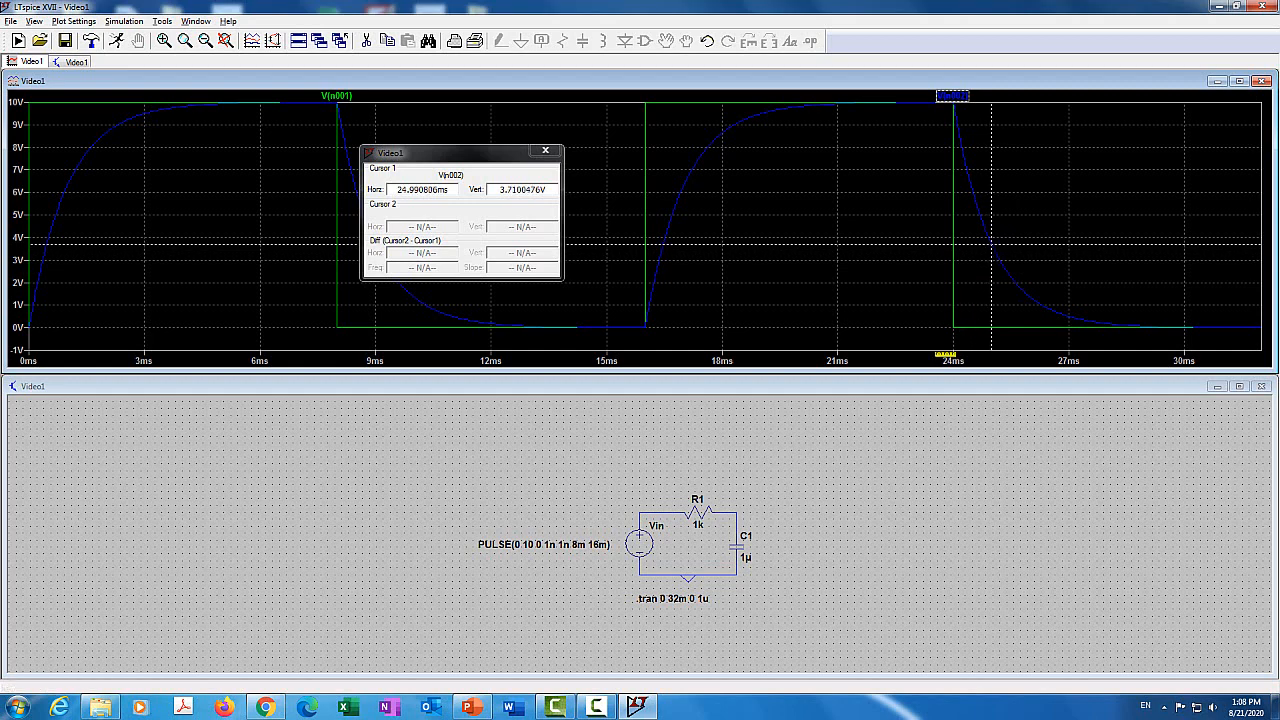
{"action": "left_click_drag", "start_coordinate": [447, 189], "coordinate": [409, 183]}
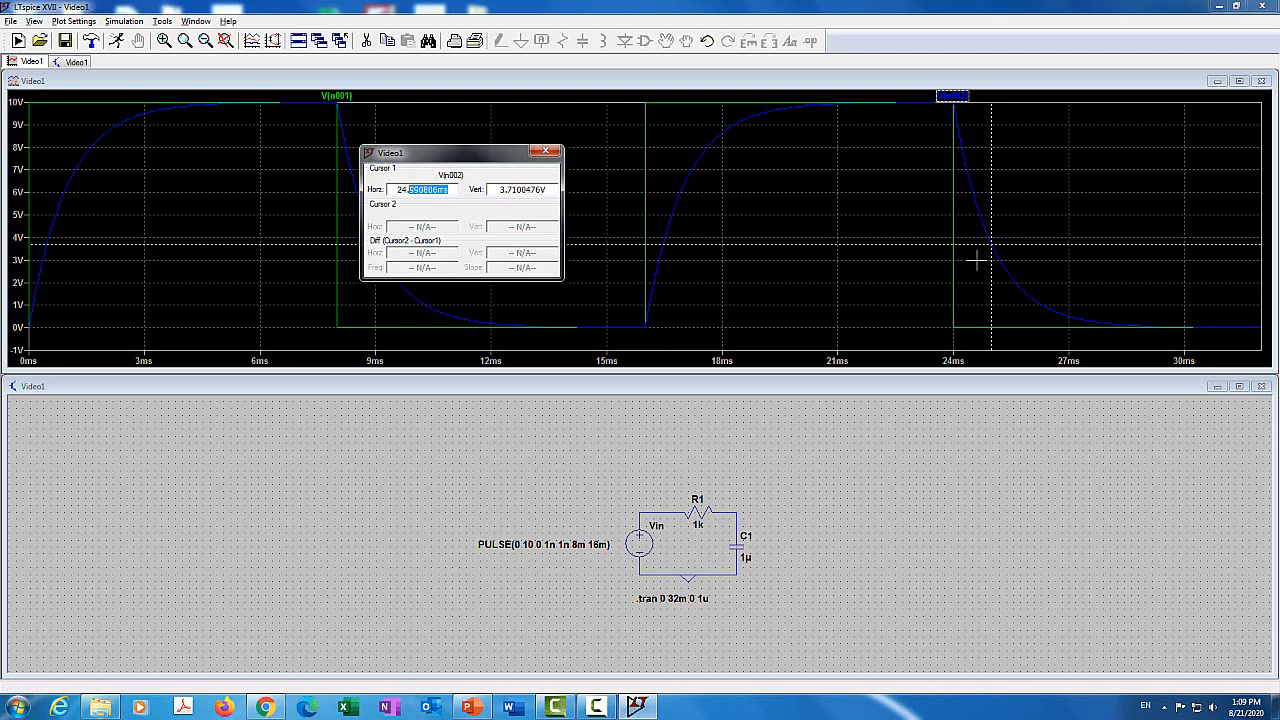
{"action": "left_click", "coordinate": [548, 152]}
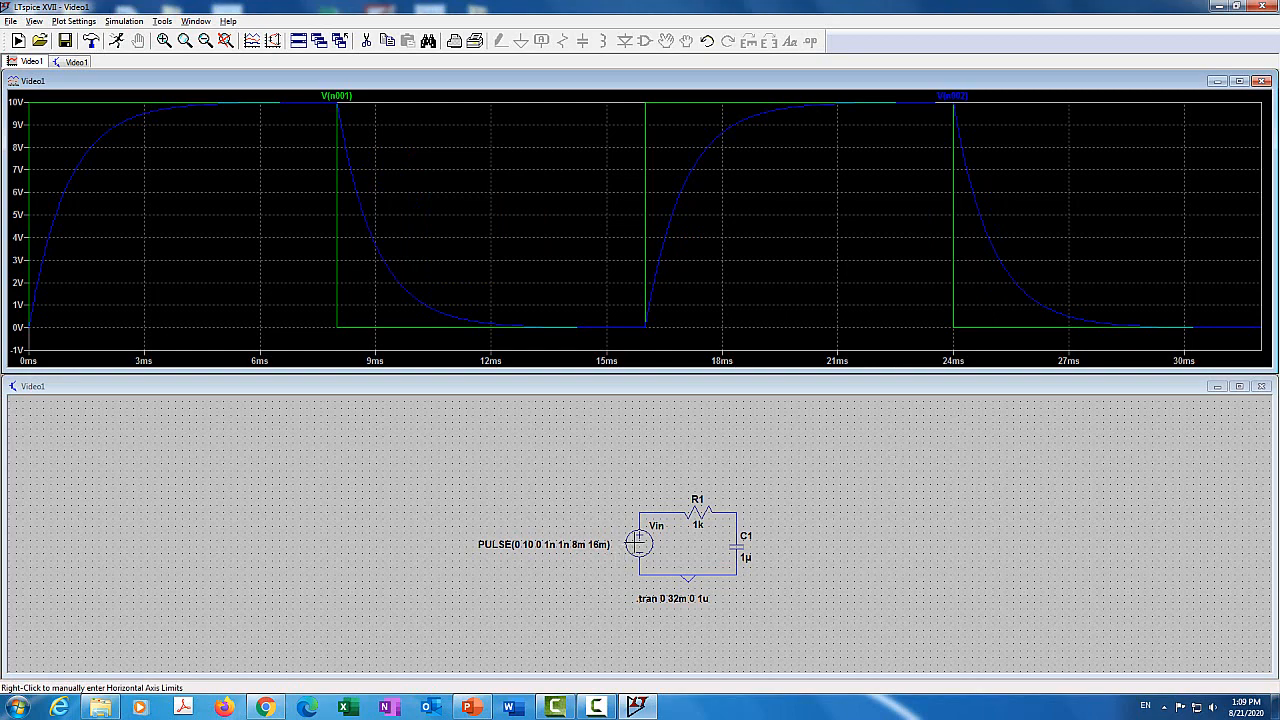
Step: Change the Vin source function from PULSE to SINE and set its frequency to 159.155 Hz
{"action": "left_click", "coordinate": [812, 428]}
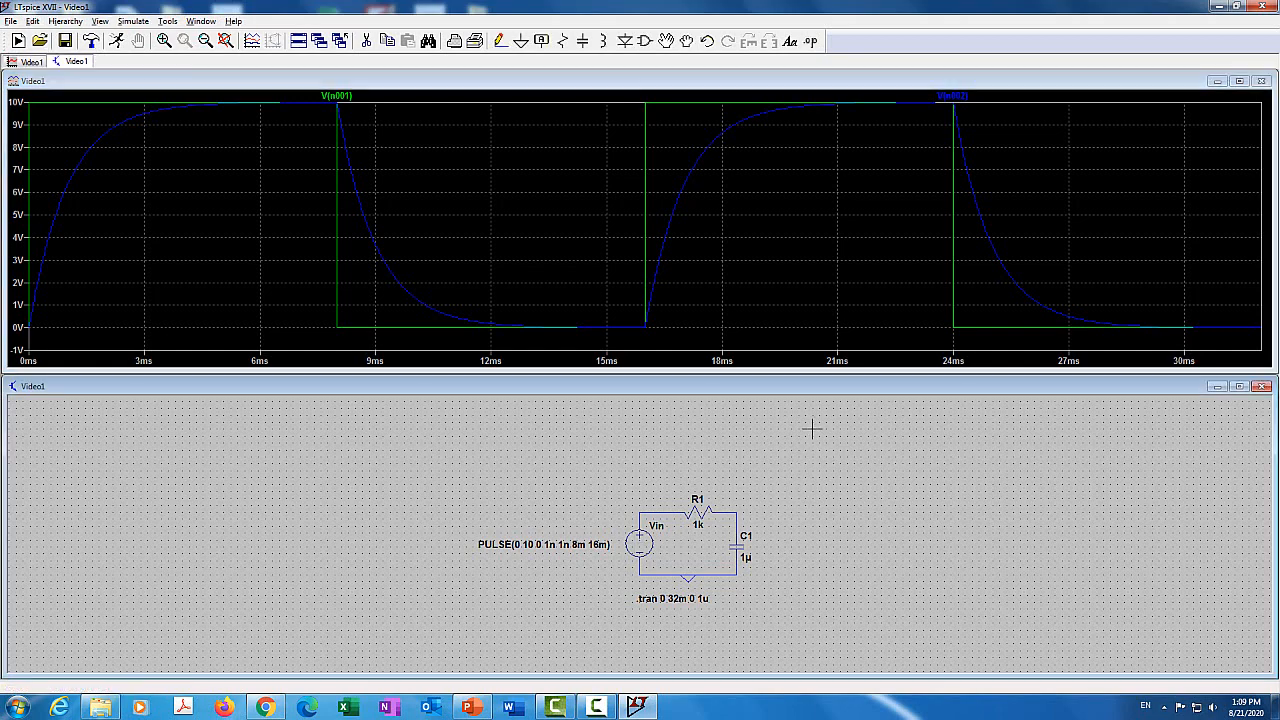
{"action": "right_click", "coordinate": [641, 543]}
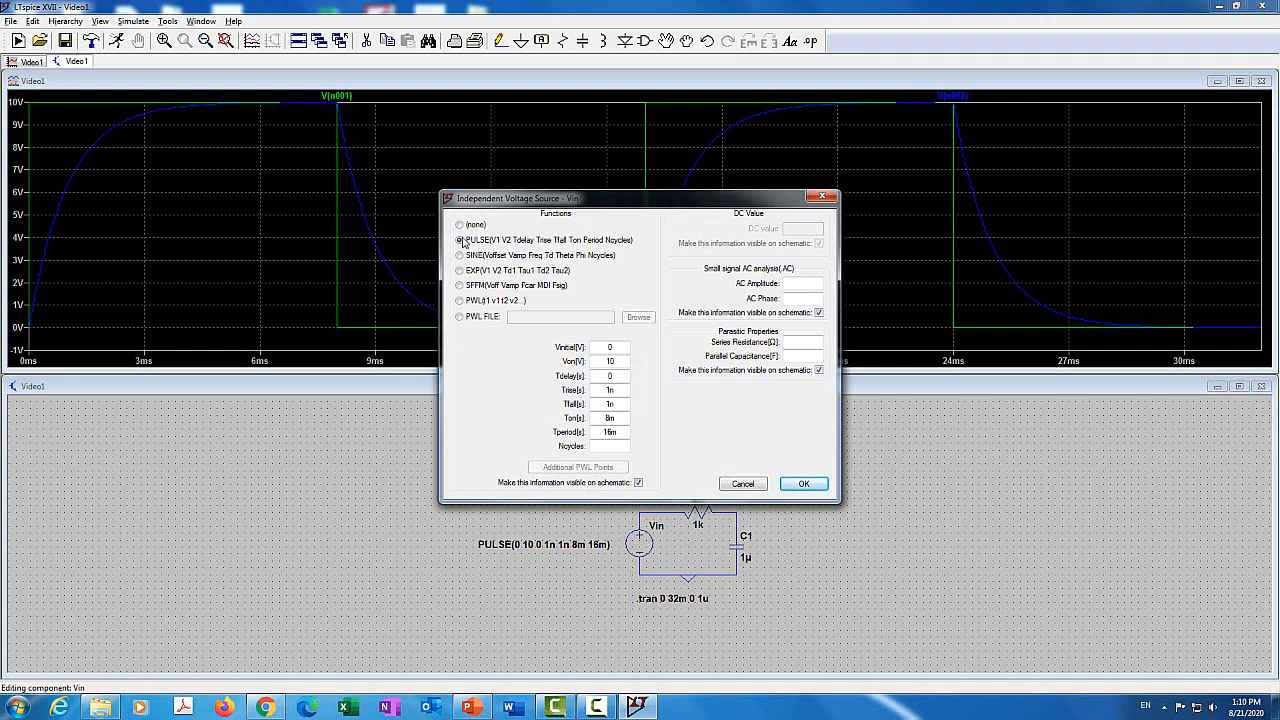
{"action": "left_click", "coordinate": [459, 255]}
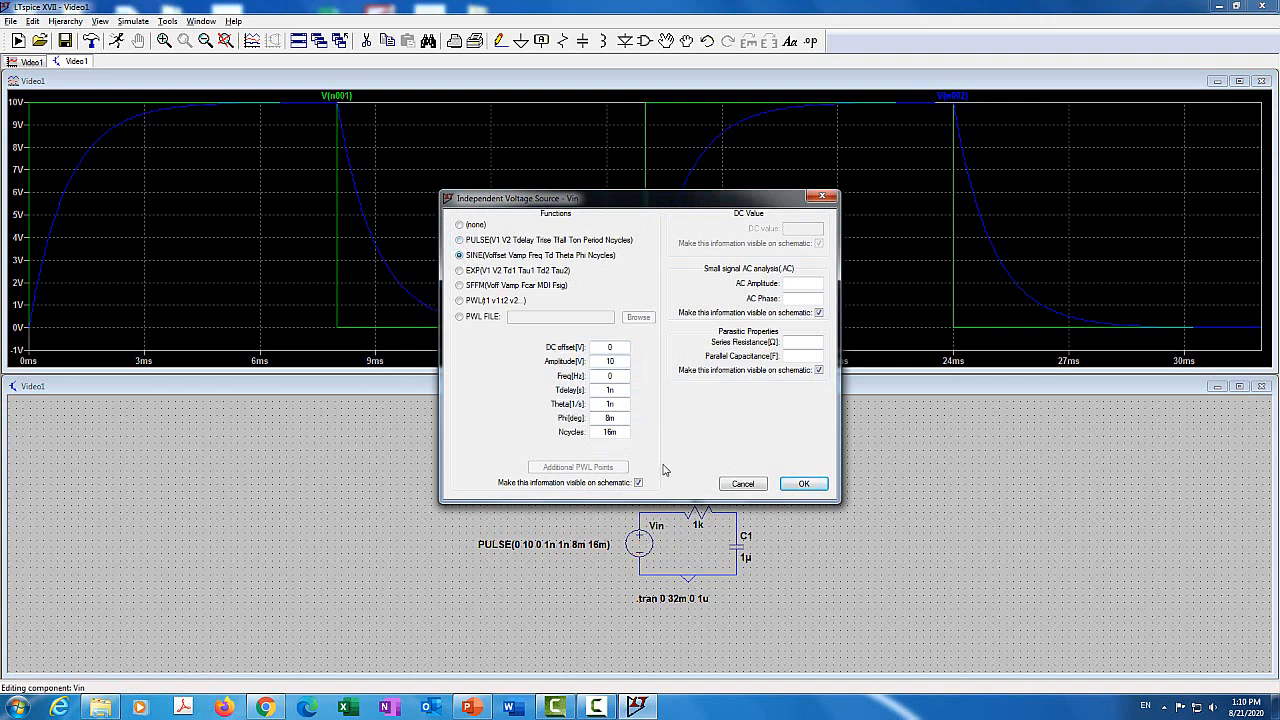
{"action": "left_click", "coordinate": [610, 375]}
{"action": "type", "text": "0"}
{"action": "key", "text": "BackSpace"}
{"action": "type", "text": "159.155"}
Step: Clear the sine source's delay, theta, phi and Ncycles values and apply the Vin settings
{"action": "left_click", "coordinate": [618, 391]}
{"action": "key", "text": "Tab"}
{"action": "key", "text": "BackSpace"}
{"action": "key", "text": "Tab"}
{"action": "key", "text": "BackSpace"}
{"action": "left_click", "coordinate": [620, 431]}
{"action": "key", "text": "BackSpace"}
{"action": "key", "text": "BackSpace"}
{"action": "key", "text": "BackSpace"}
{"action": "left_click", "coordinate": [803, 484]}
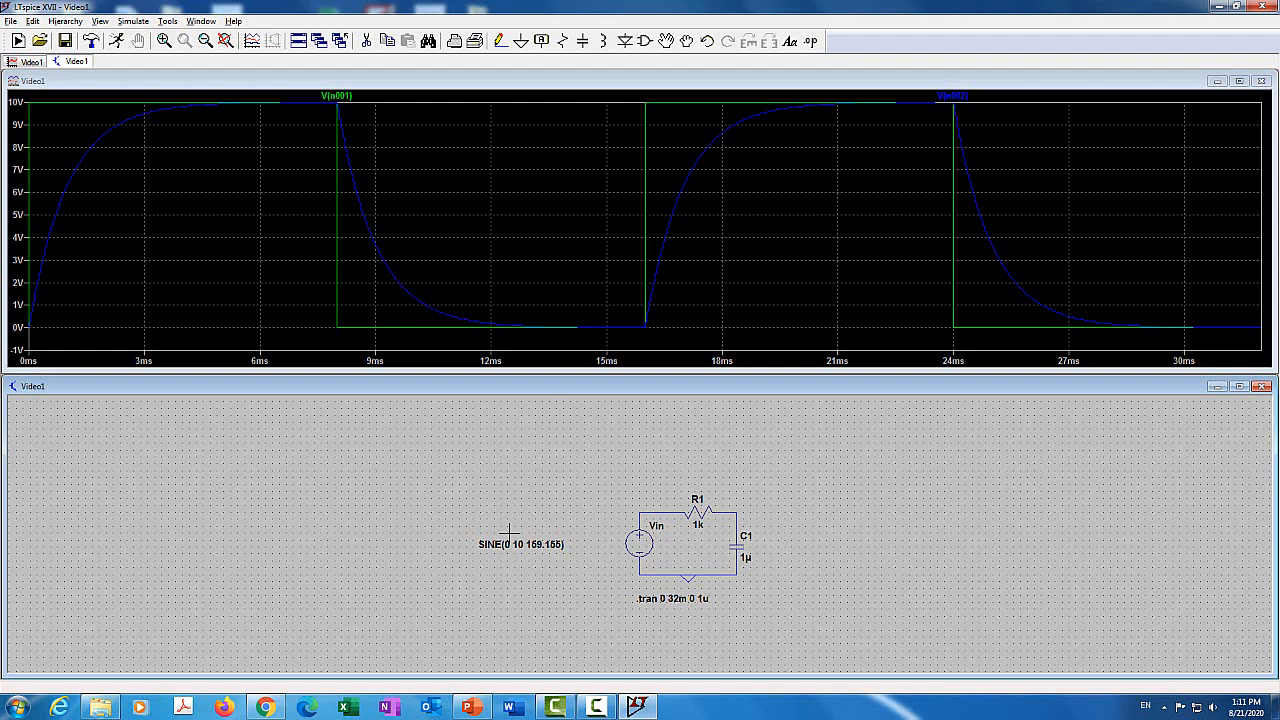
{"action": "right_click", "coordinate": [675, 598]}
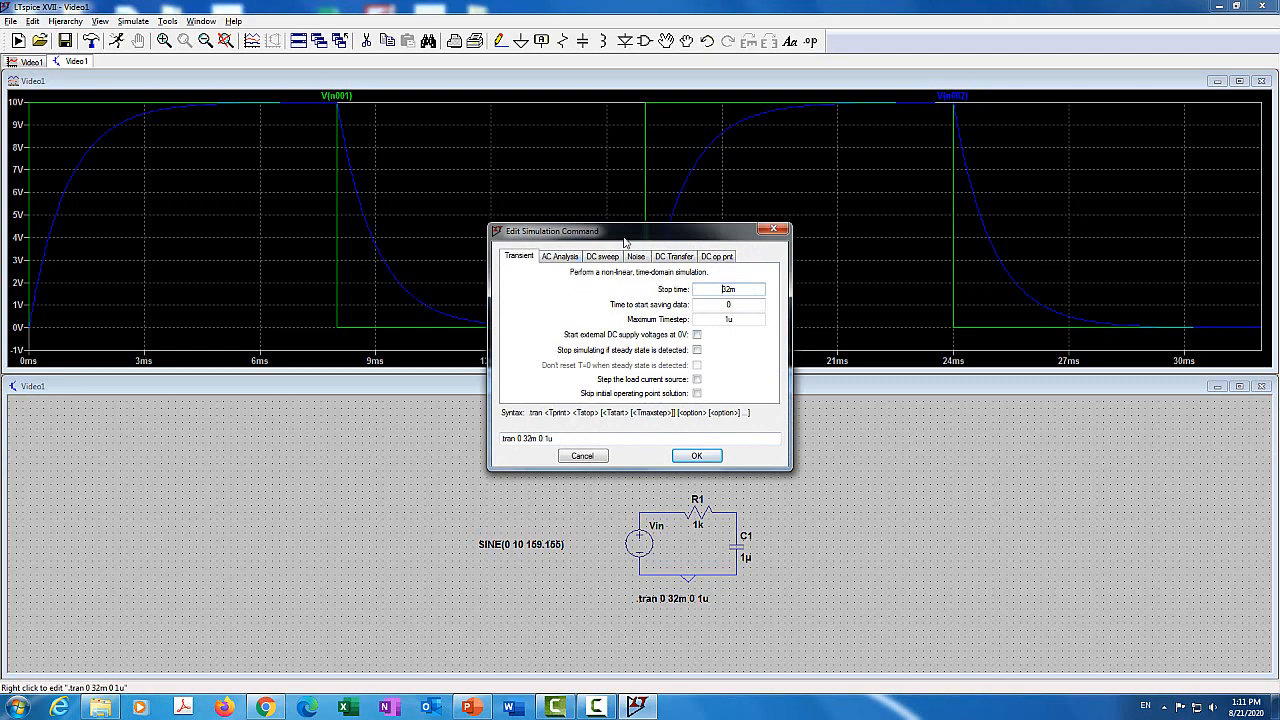
{"action": "left_click", "coordinate": [773, 230]}
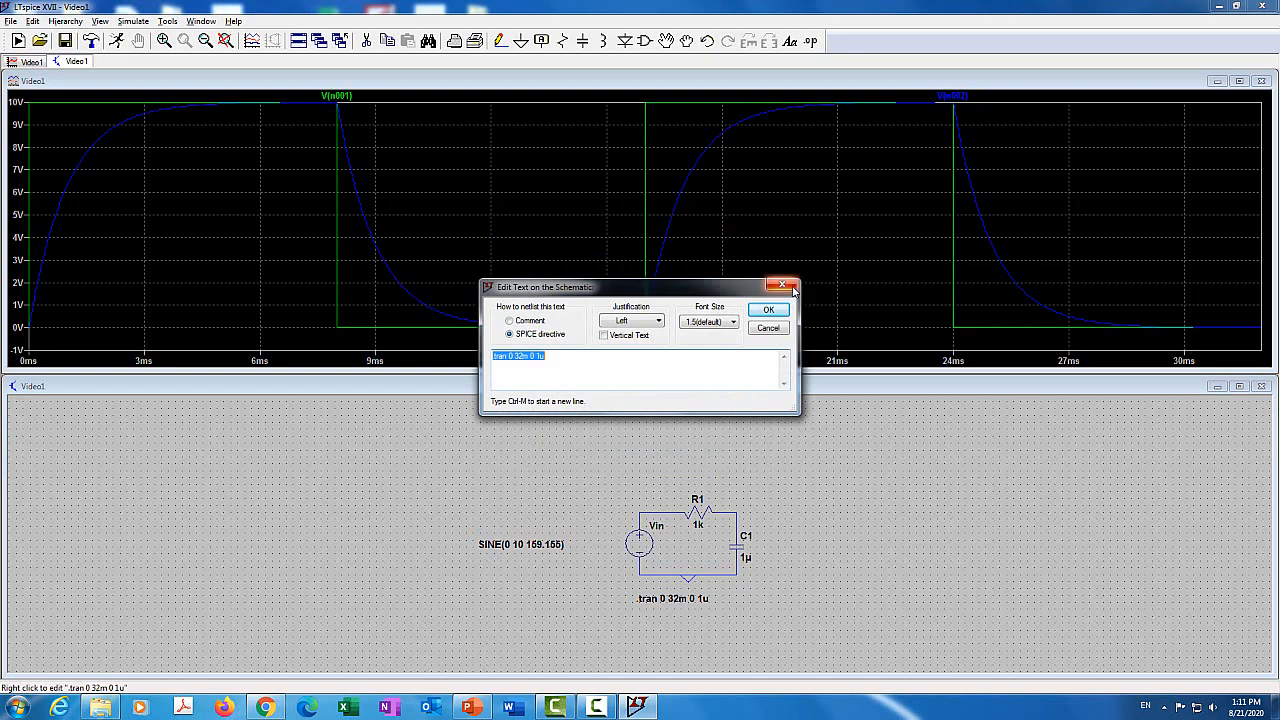
{"action": "left_click", "coordinate": [783, 286]}
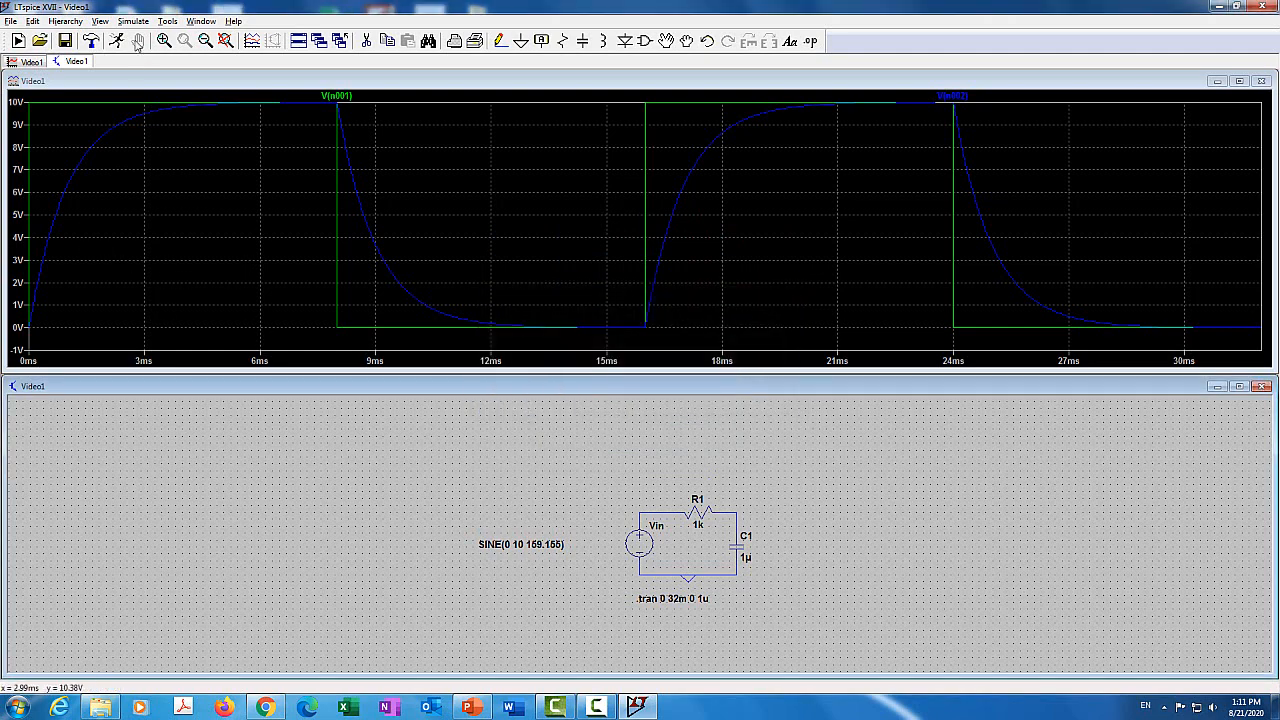
Step: Edit the transient analysis command to a stop time of 63ms and a maximum timestep of 6u
{"action": "left_click", "coordinate": [134, 21]}
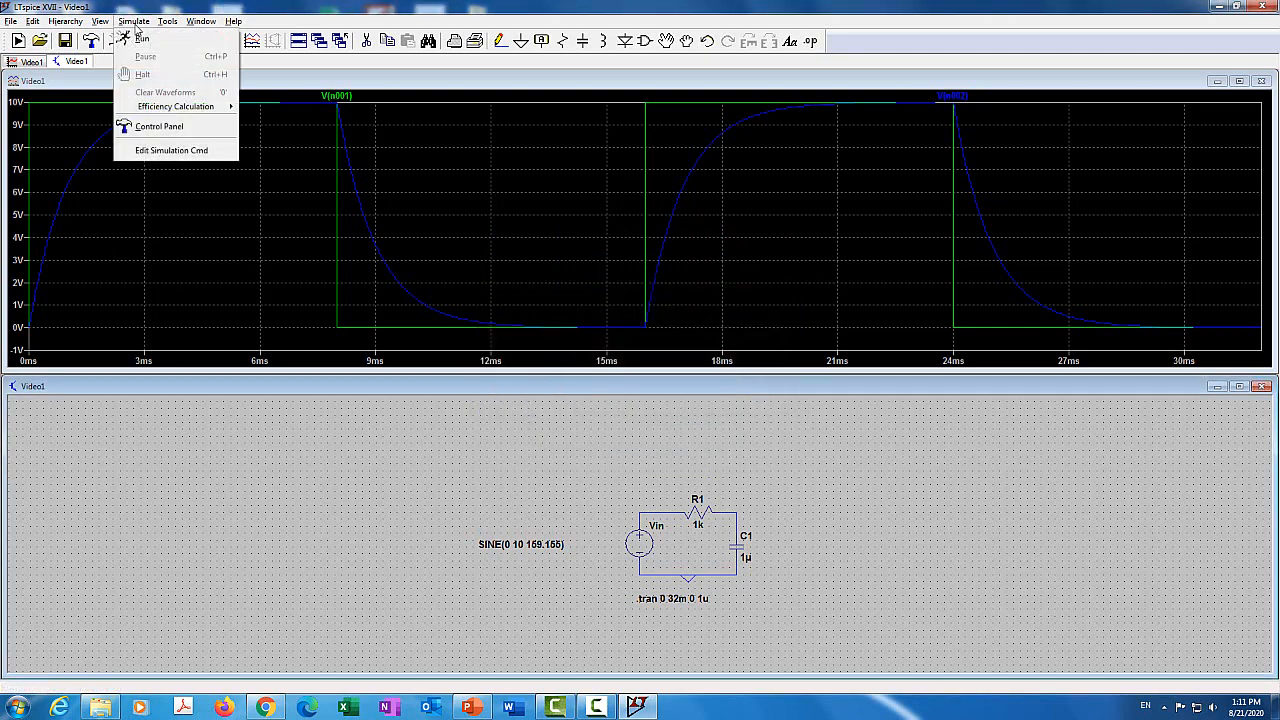
{"action": "left_click", "coordinate": [165, 150]}
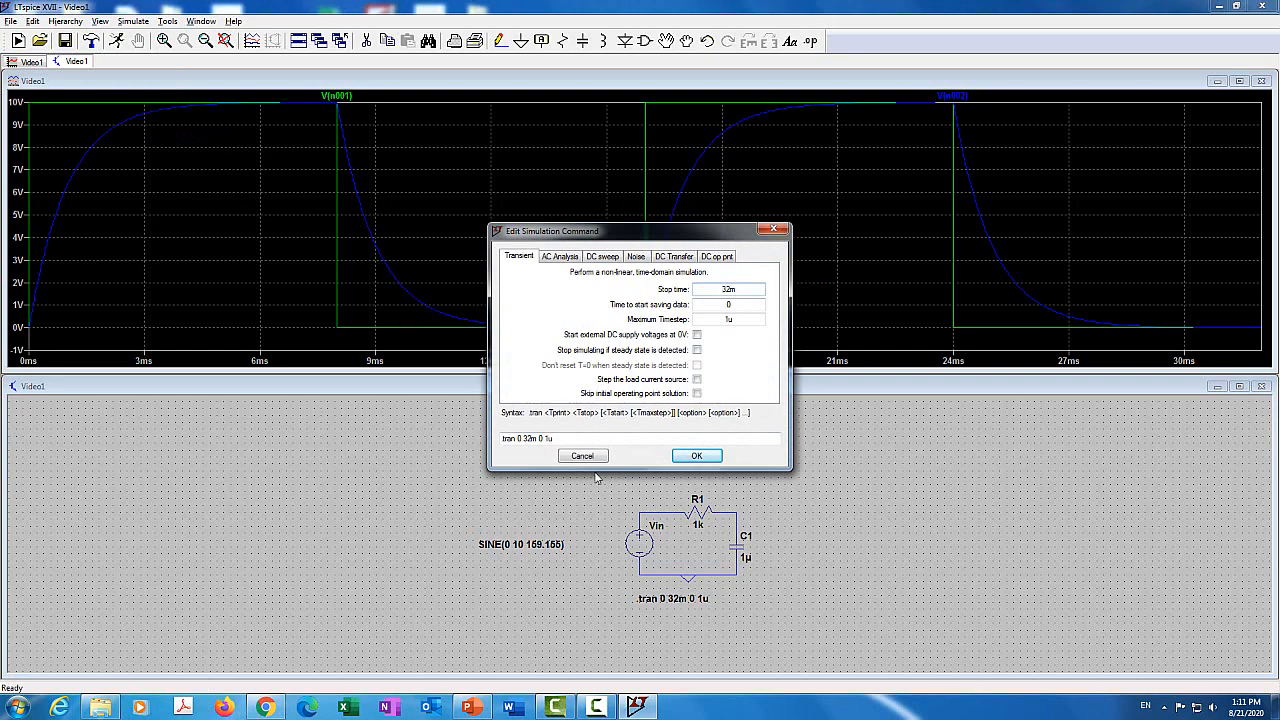
{"action": "left_click_drag", "start_coordinate": [746, 245], "coordinate": [970, 279]}
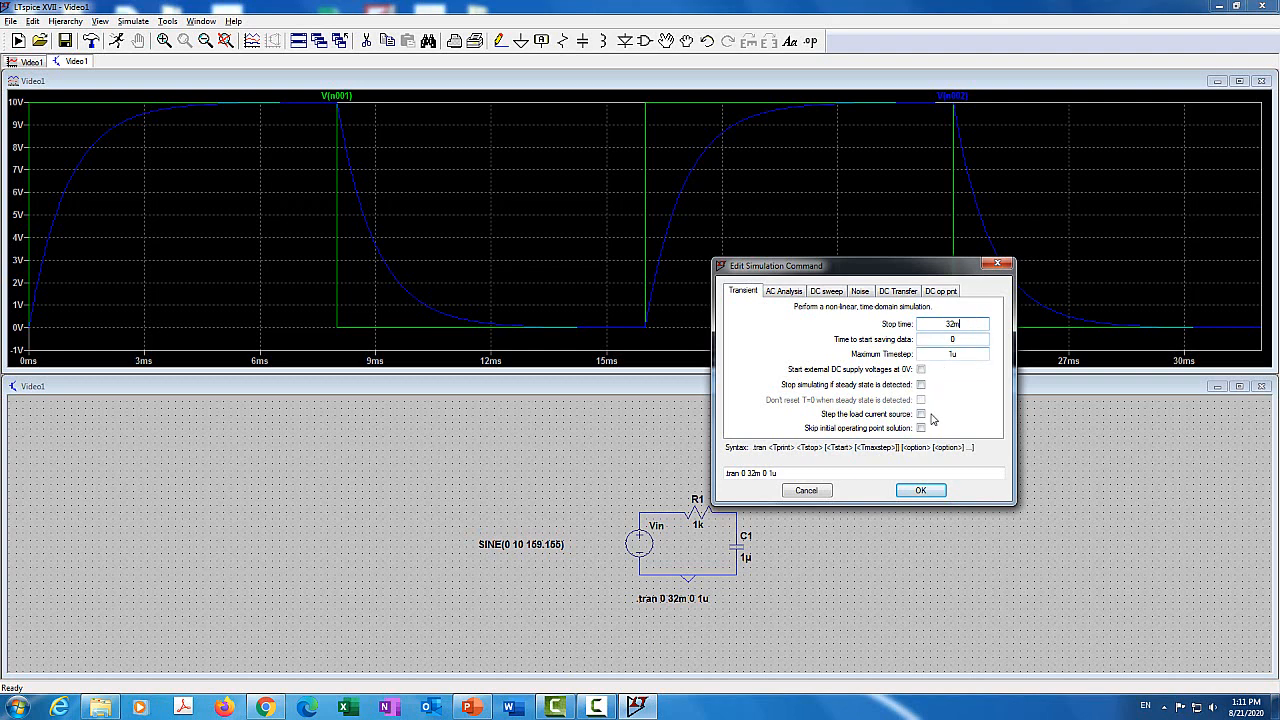
{"action": "key", "text": "BackSpace"}
{"action": "key", "text": "BackSpace"}
{"action": "key", "text": "BackSpace"}
{"action": "type", "text": "63ms"}
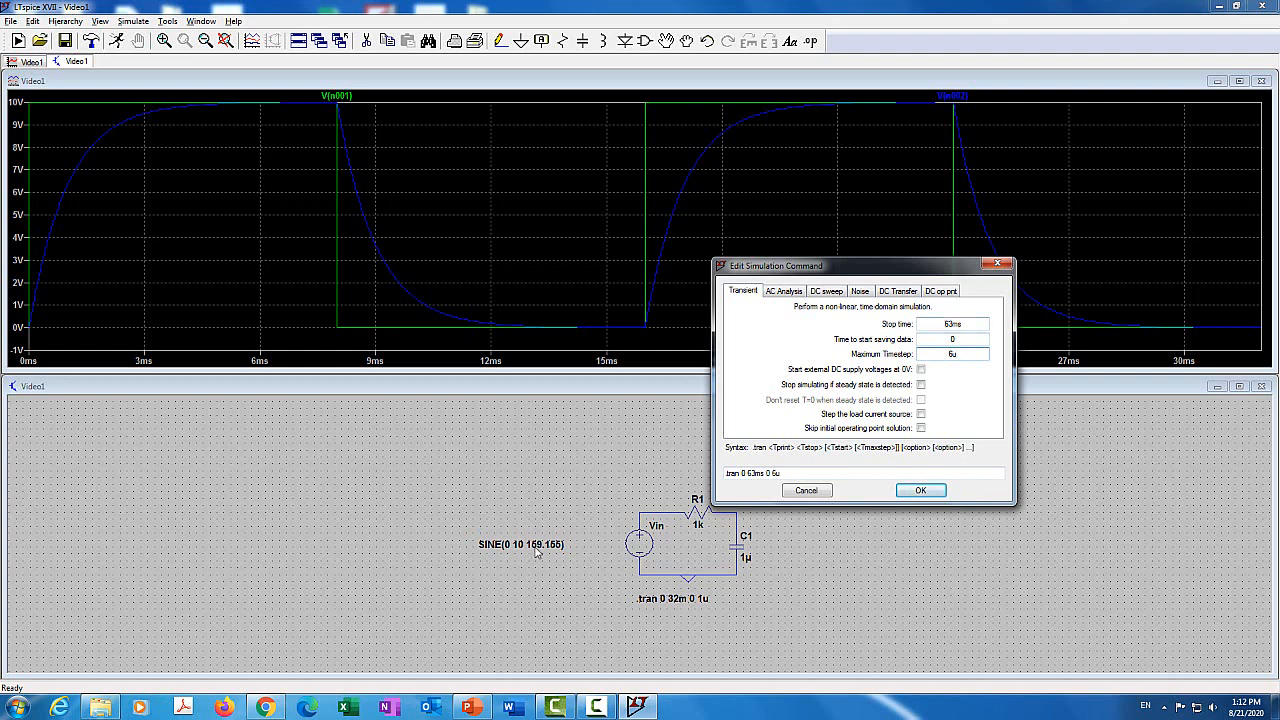
{"action": "left_click", "coordinate": [918, 490]}
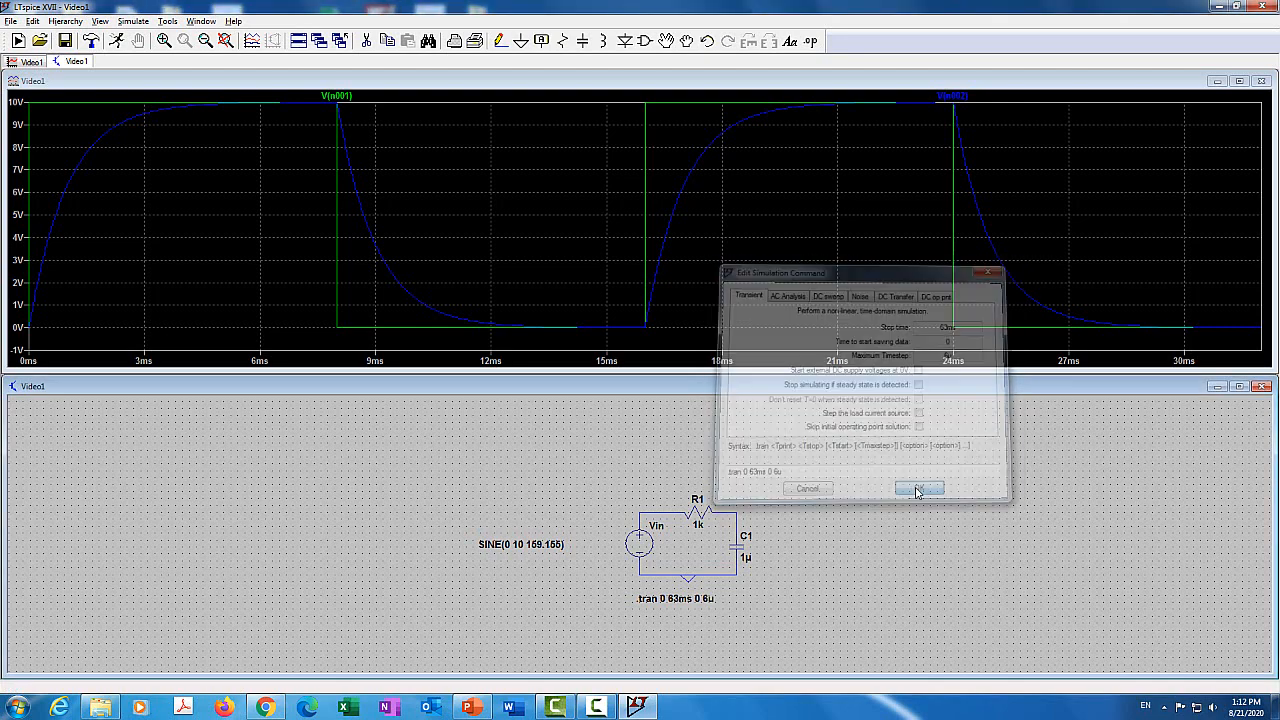
Step: Close the old waveform plot, rerun the simulation, and plot the voltages at the Vin–R1 and R1–C1 nodes
{"action": "left_click", "coordinate": [1262, 81]}
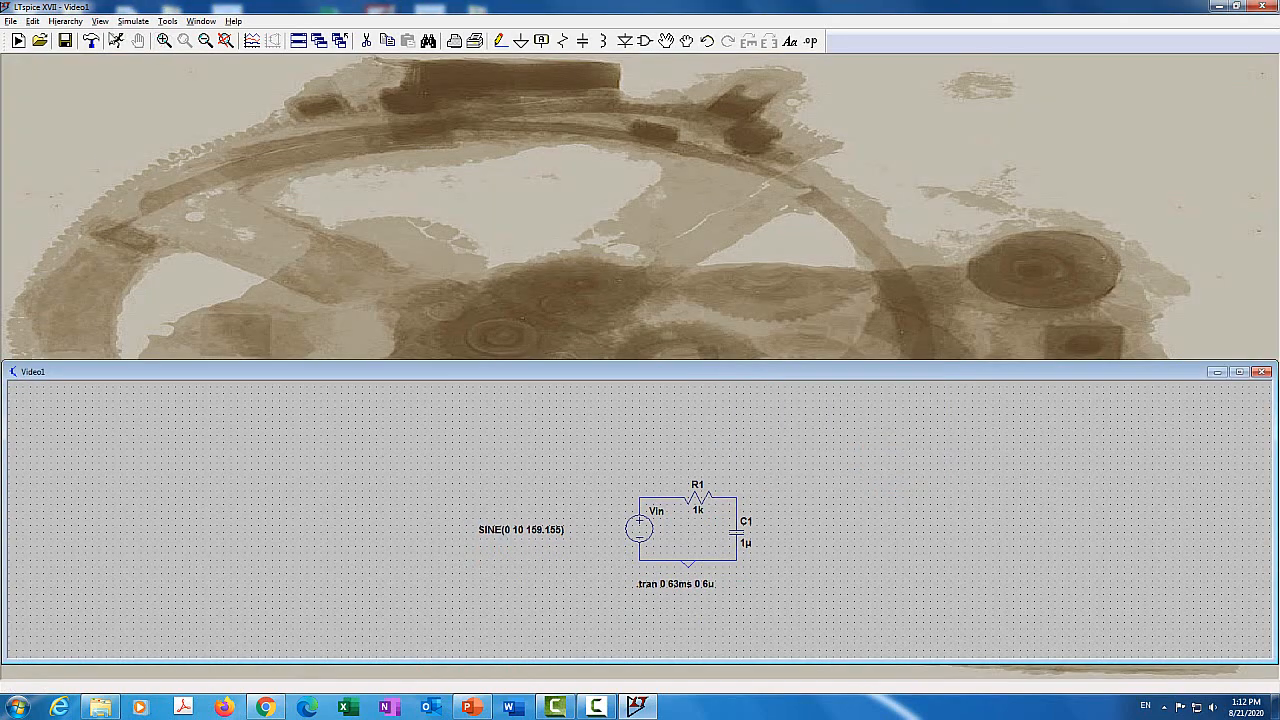
{"action": "left_click", "coordinate": [116, 41]}
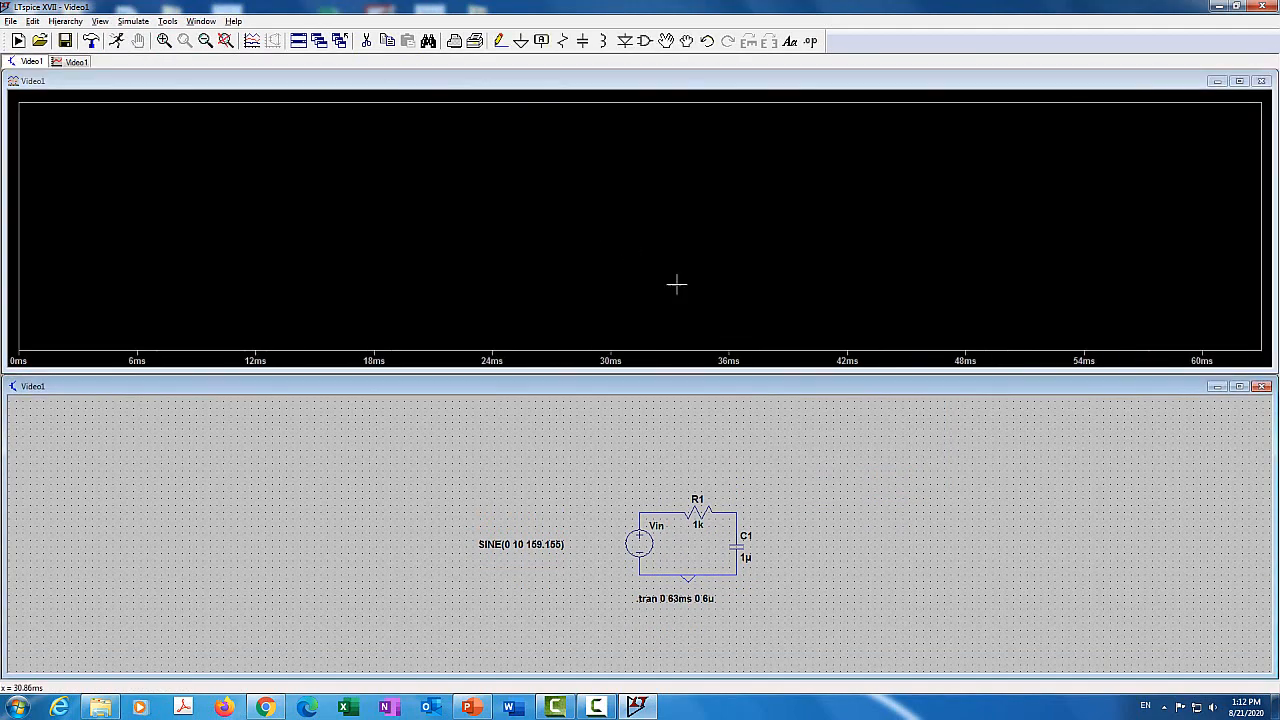
{"action": "left_click", "coordinate": [655, 512]}
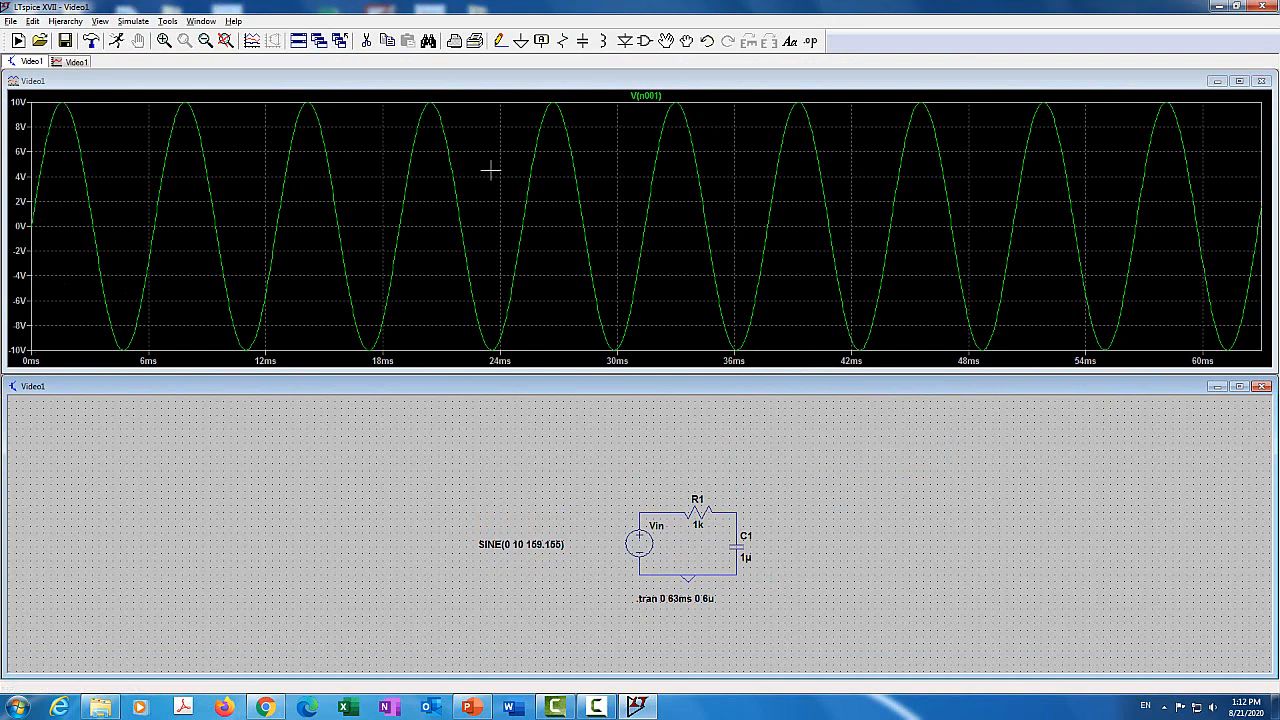
{"action": "left_click", "coordinate": [739, 508]}
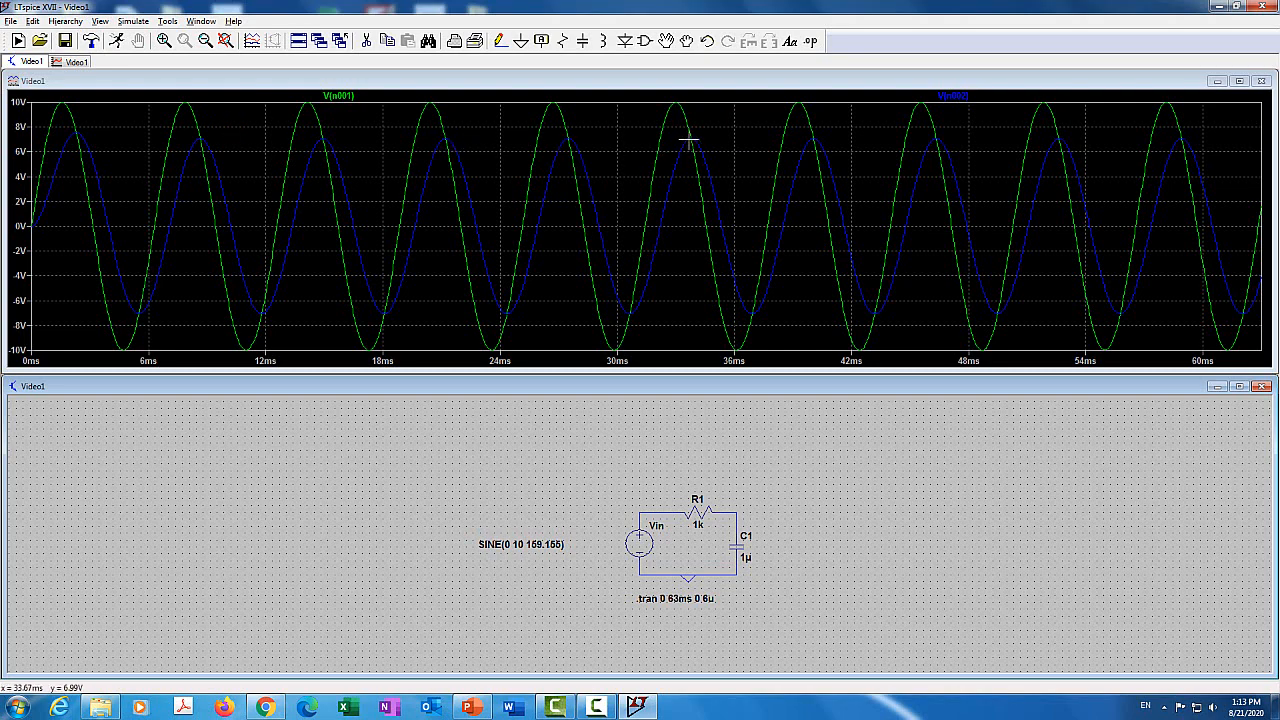
Step: Attach a cursor to the capacitor voltage trace and measure its peak near 33.8 ms
{"action": "left_click", "coordinate": [960, 98]}
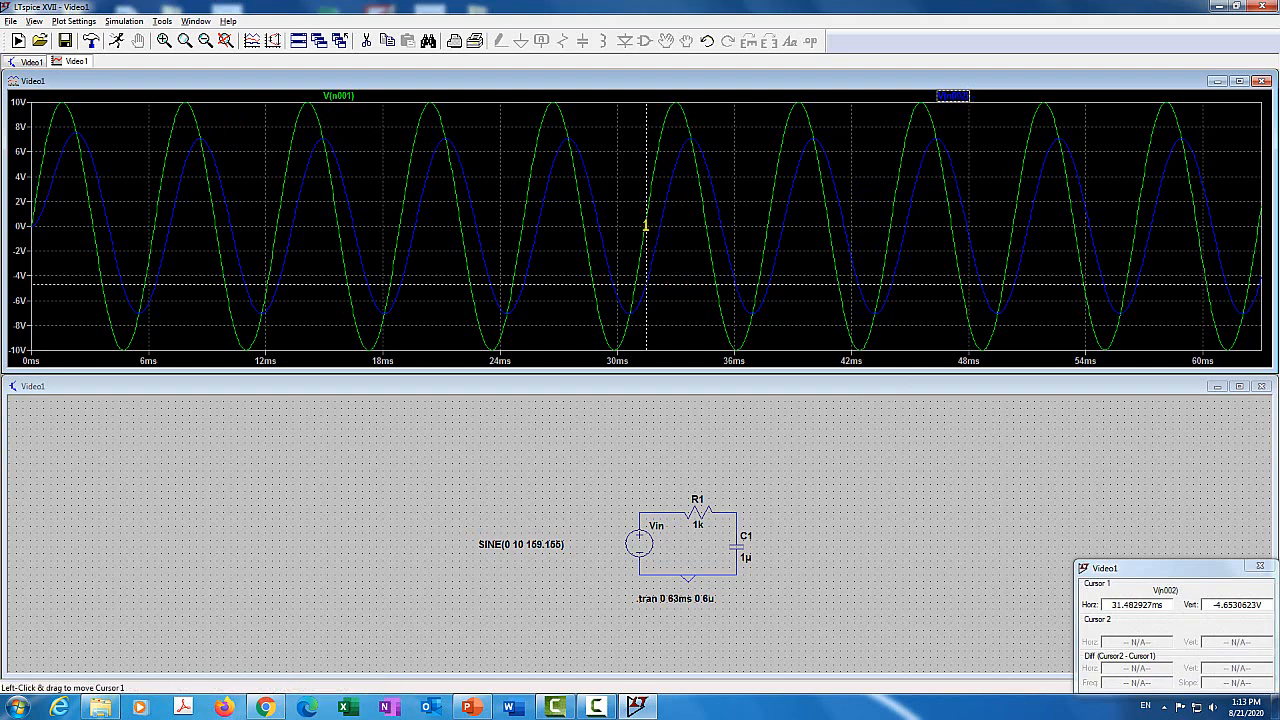
{"action": "left_click_drag", "start_coordinate": [646, 226], "coordinate": [691, 190]}
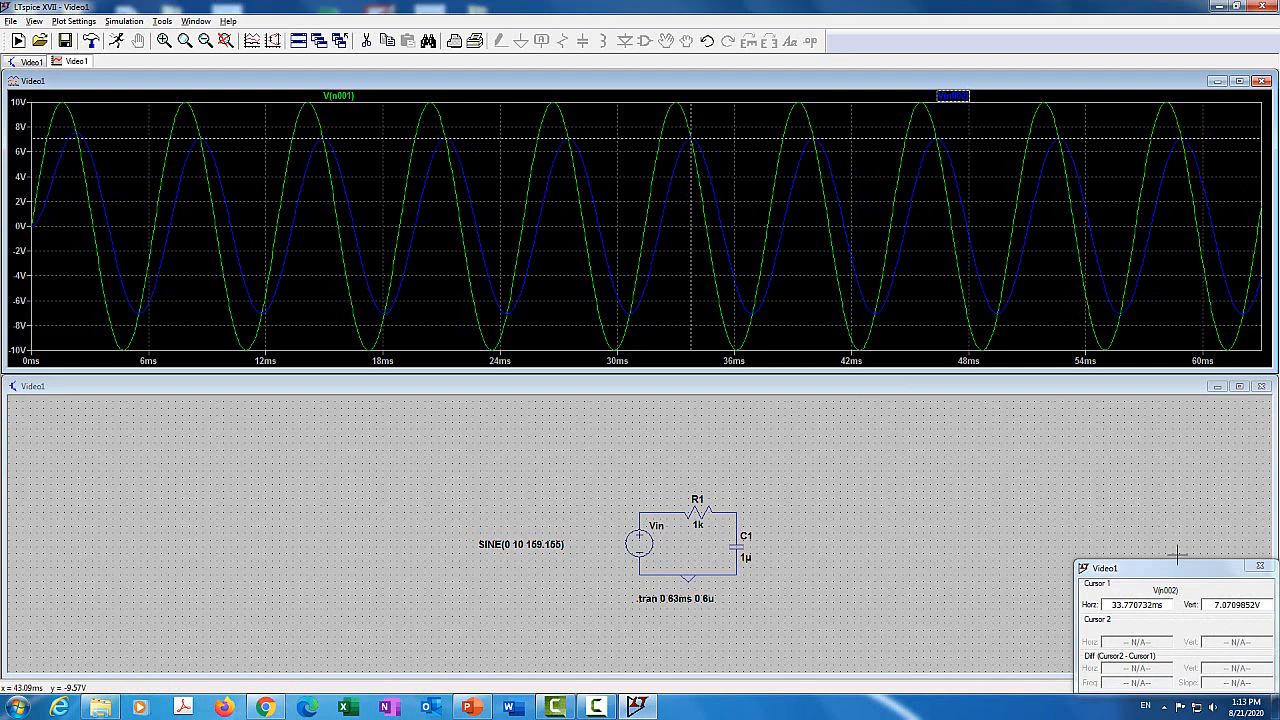
Step: Add a second cursor to the capacitor voltage trace near 33 ms, measure the time difference between cursors, and close the cursor readout
{"action": "left_click_drag", "start_coordinate": [1177, 569], "coordinate": [942, 219]}
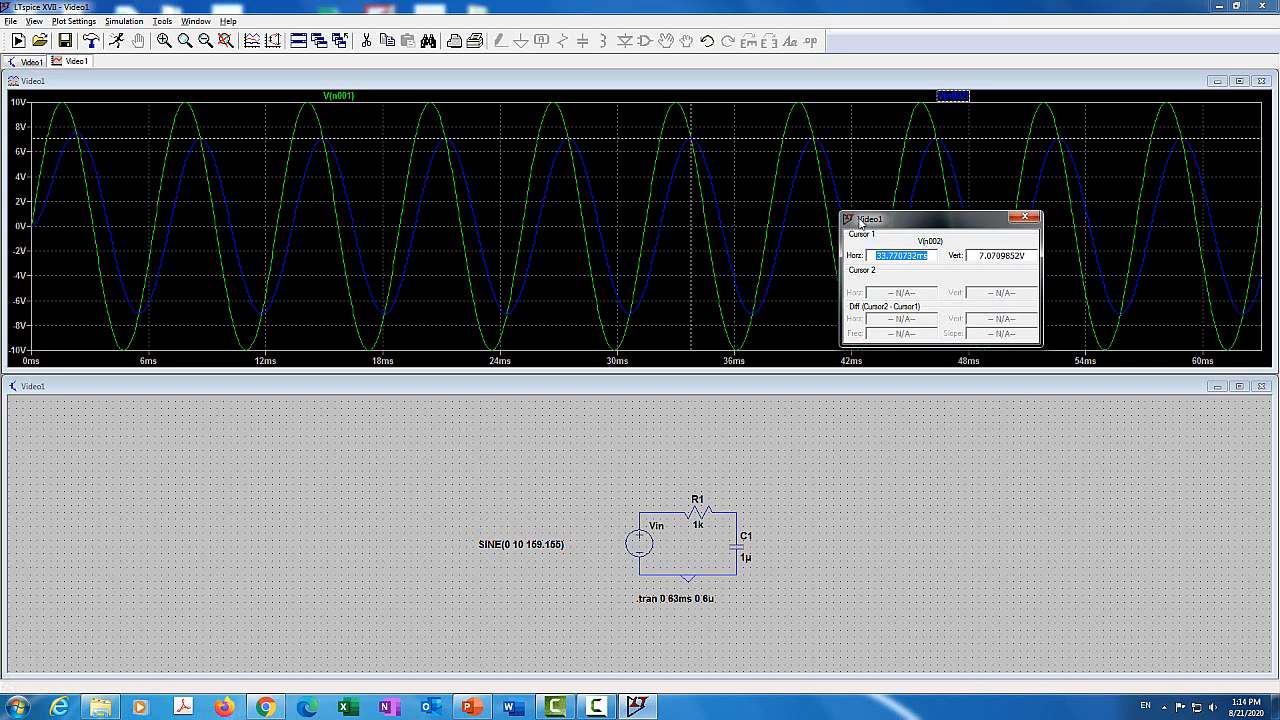
{"action": "left_click", "coordinate": [955, 97]}
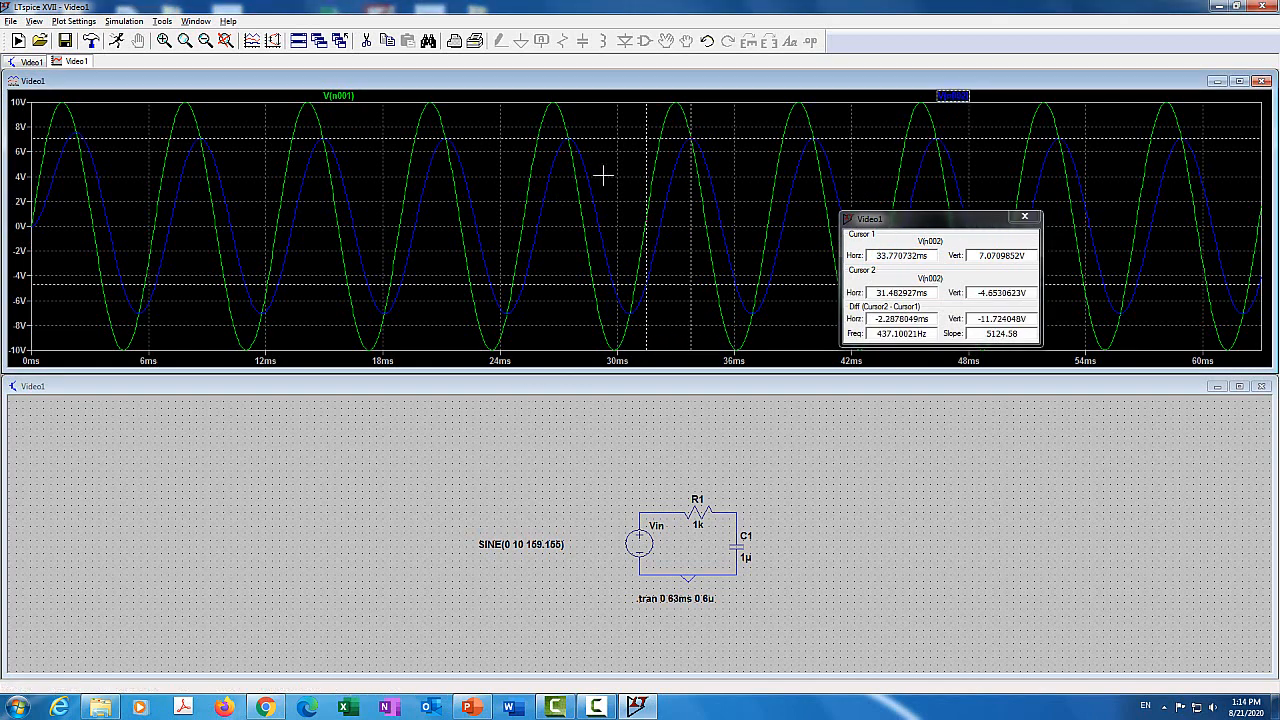
{"action": "left_click_drag", "start_coordinate": [645, 155], "coordinate": [675, 160]}
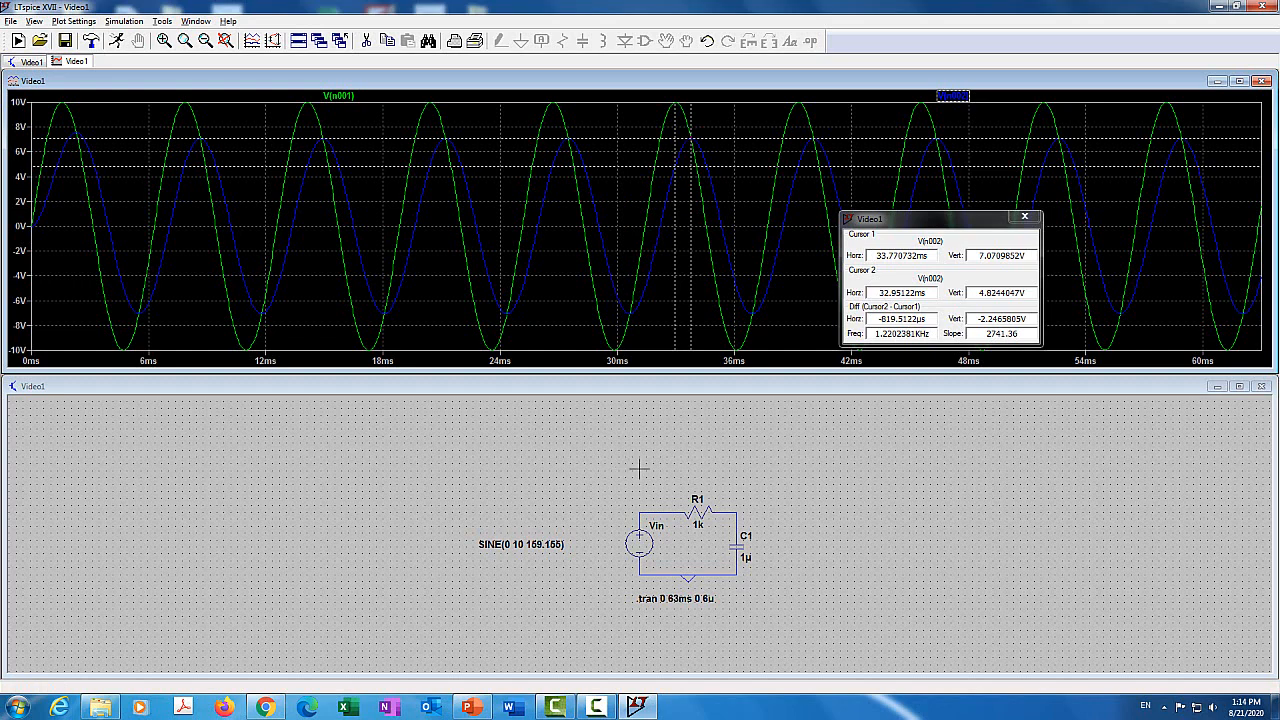
{"action": "left_click", "coordinate": [1024, 216]}
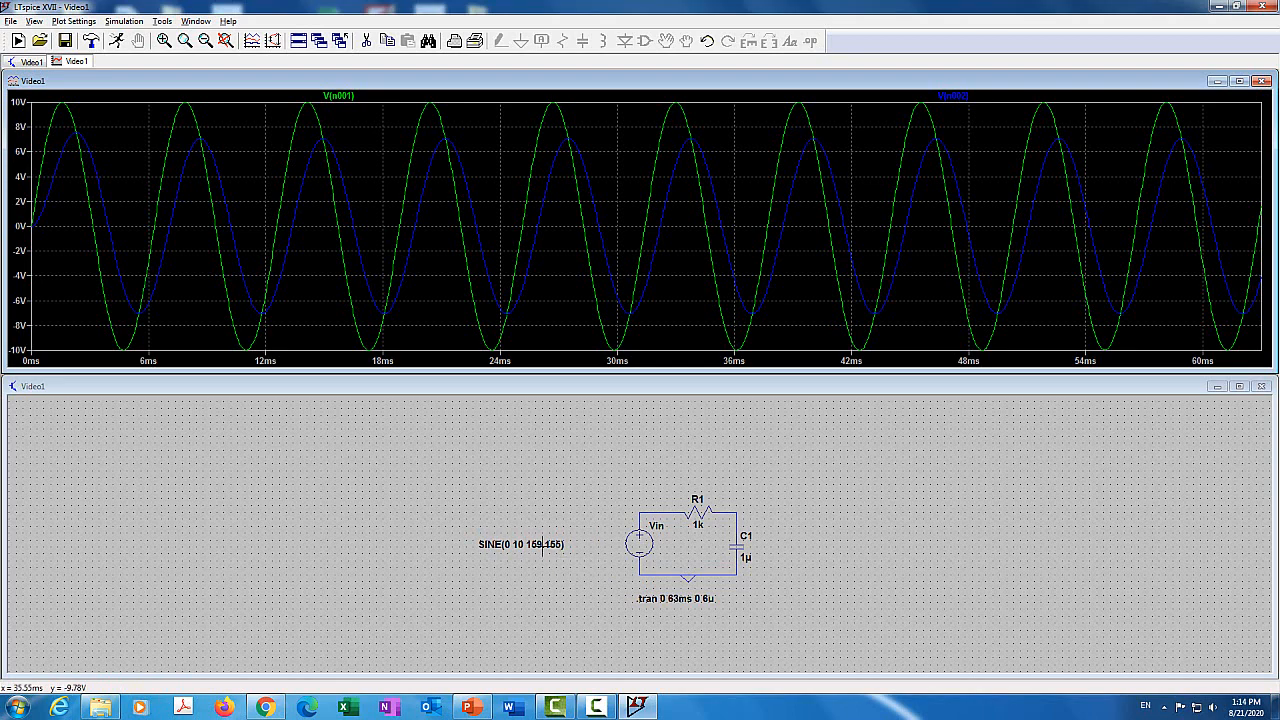
Step: Set the frequency of the Vin sine source to 15.9155 Hz
{"action": "left_click", "coordinate": [735, 512]}
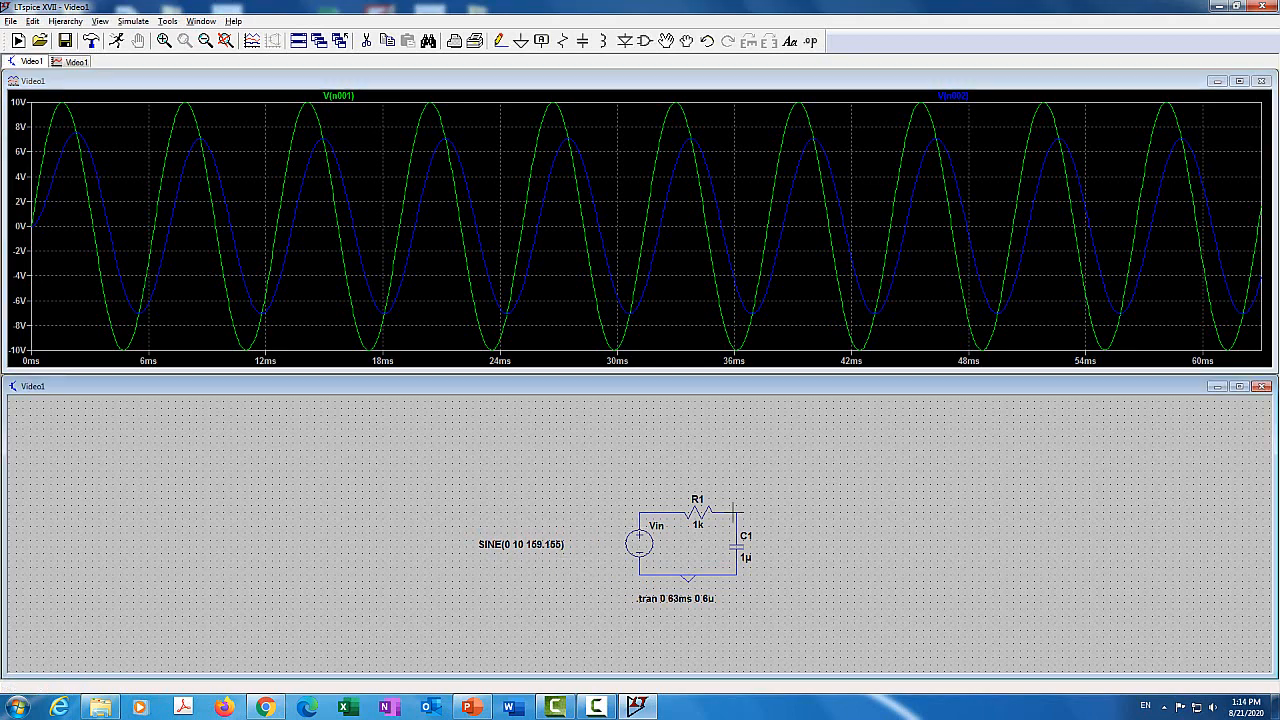
{"action": "right_click", "coordinate": [636, 533]}
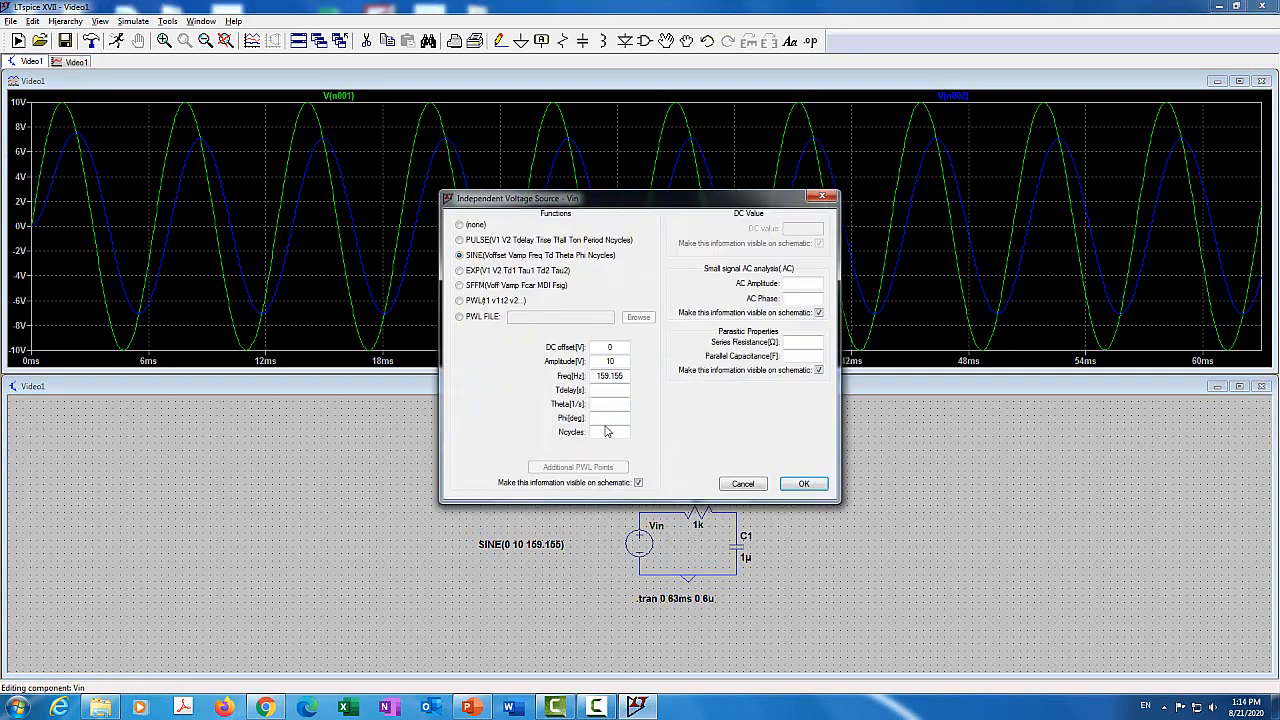
{"action": "left_click", "coordinate": [626, 376]}
{"action": "key", "text": "BackSpace"}
{"action": "key", "text": "BackSpace"}
{"action": "key", "text": "BackSpace"}
{"action": "key", "text": "BackSpace"}
{"action": "key", "text": "BackSpace"}
{"action": "type", "text": ".9155"}
{"action": "left_click", "coordinate": [806, 484]}
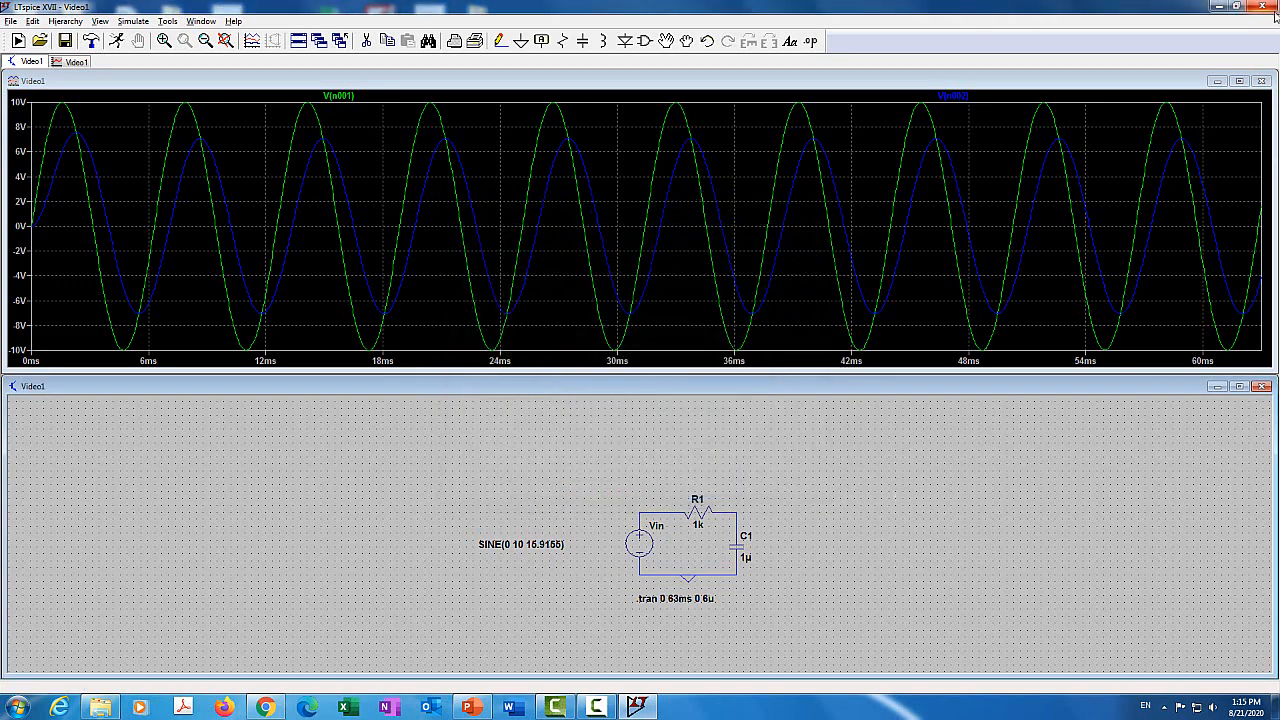
Step: Close the old waveform plot and set the transient analysis to a 630ms stop time and 60u maximum timestep
{"action": "left_click", "coordinate": [1261, 81]}
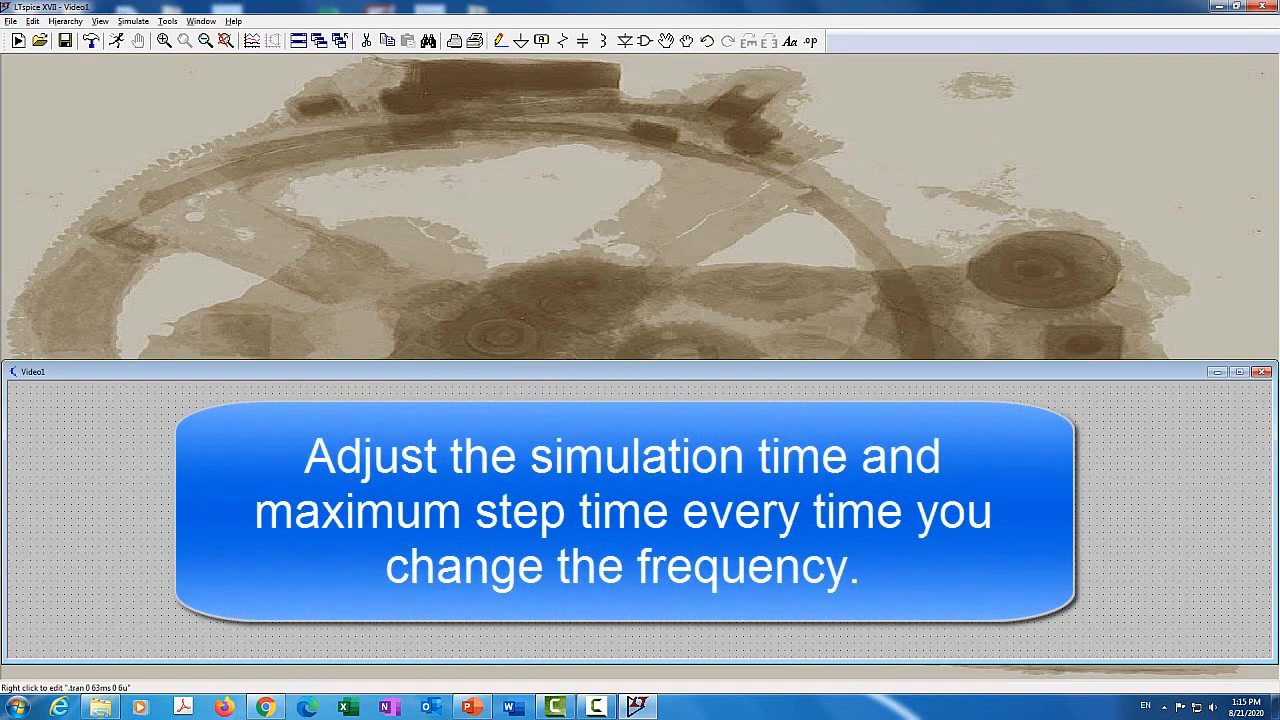
{"action": "right_click", "coordinate": [625, 560]}
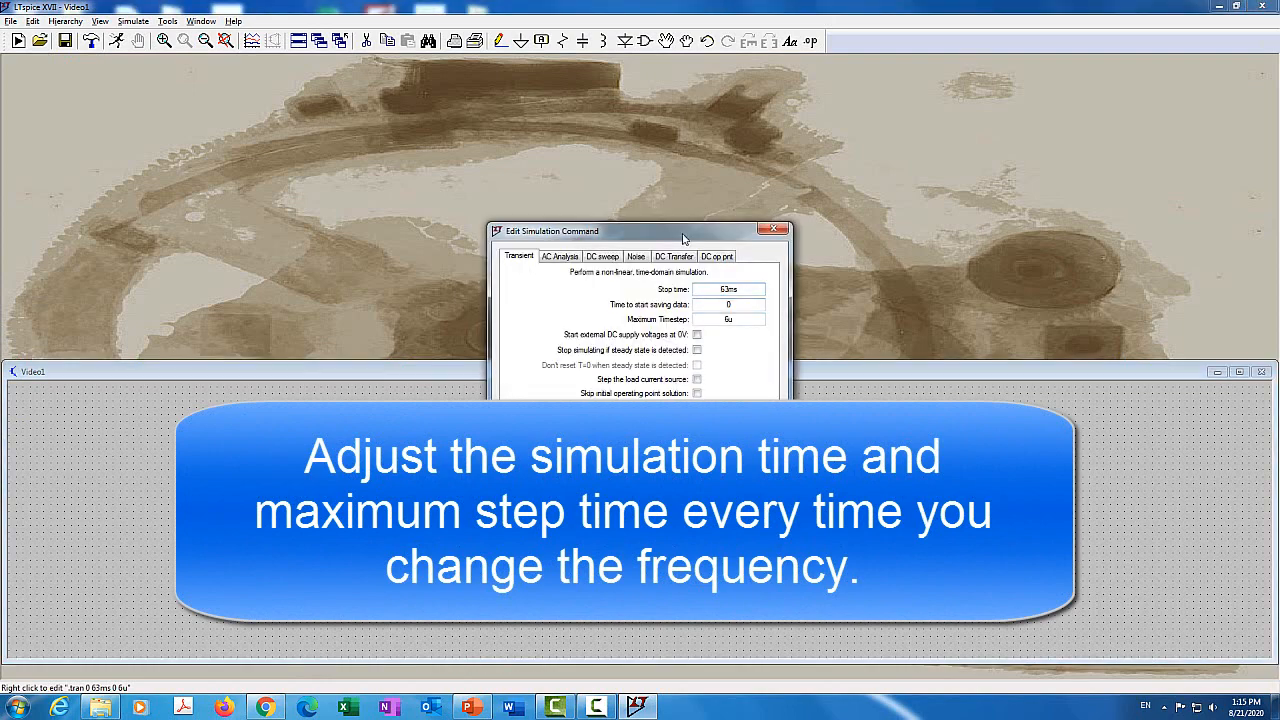
{"action": "left_click_drag", "start_coordinate": [684, 238], "coordinate": [718, 122]}
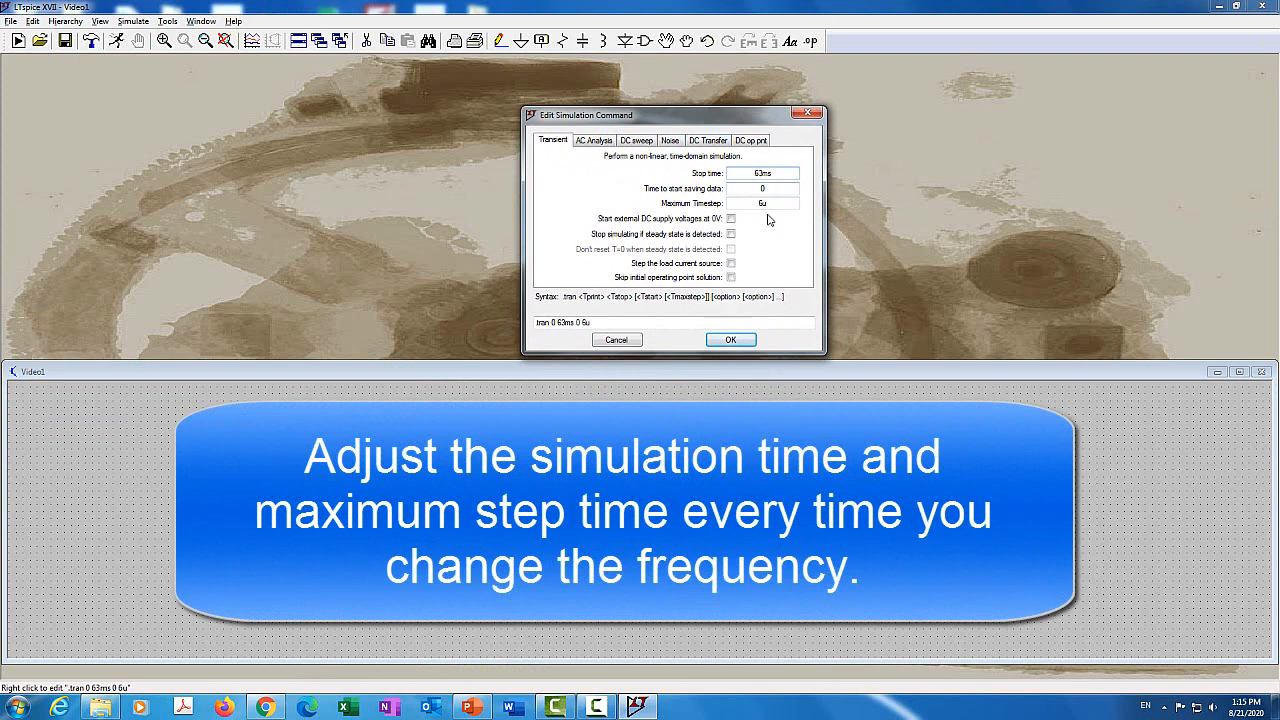
{"action": "type", "text": "0"}
{"action": "left_click", "coordinate": [763, 203]}
{"action": "type", "text": "0"}
{"action": "left_click", "coordinate": [731, 340]}
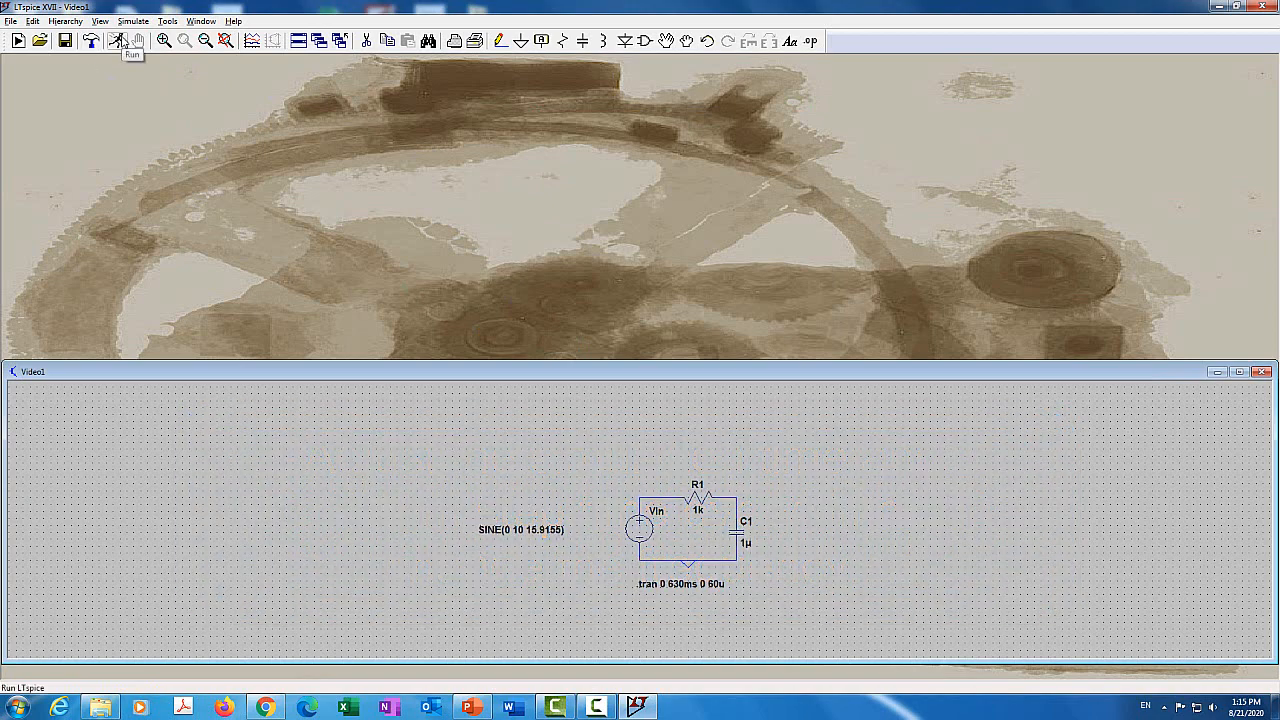
Step: Run the 15.9155 Hz simulation and plot the voltages at the Vin–R1 and R1–C1 nodes
{"action": "left_click", "coordinate": [119, 41]}
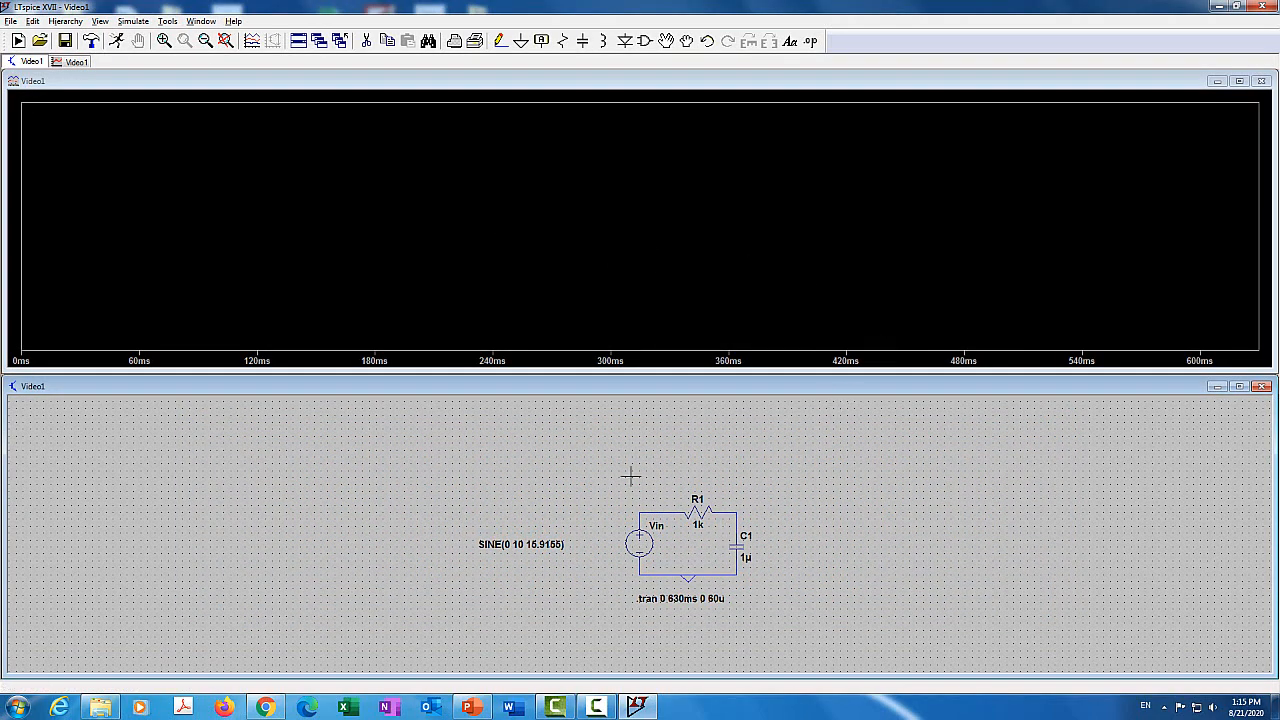
{"action": "left_click", "coordinate": [643, 511]}
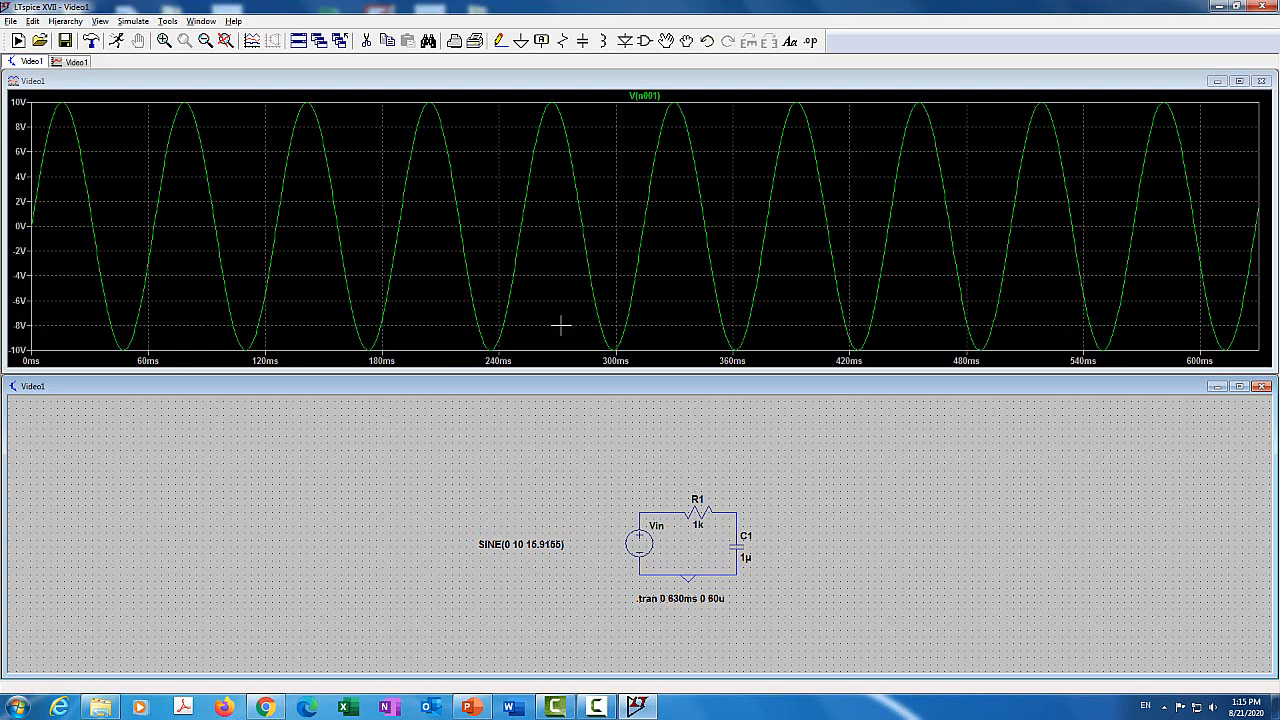
{"action": "left_click", "coordinate": [744, 513]}
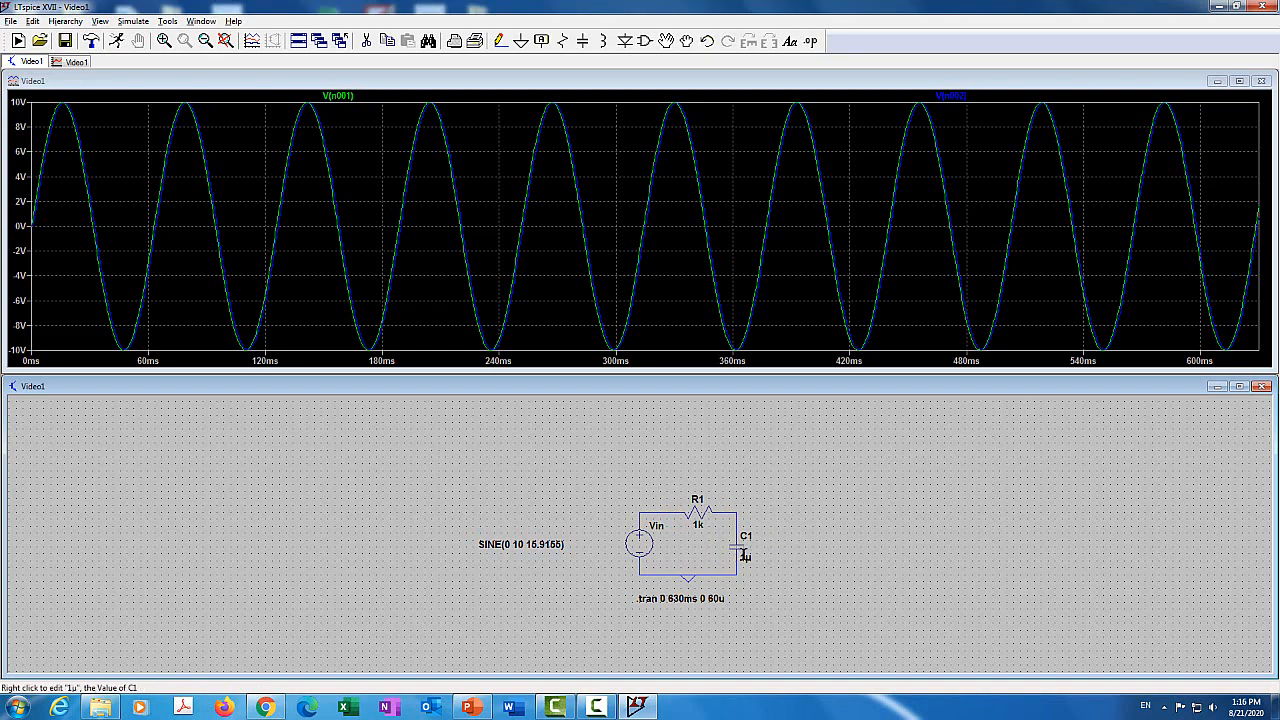
Step: Close the waveform plot and set the frequency of the Vin sine source to 1591.55 Hz
{"action": "left_click", "coordinate": [1261, 81]}
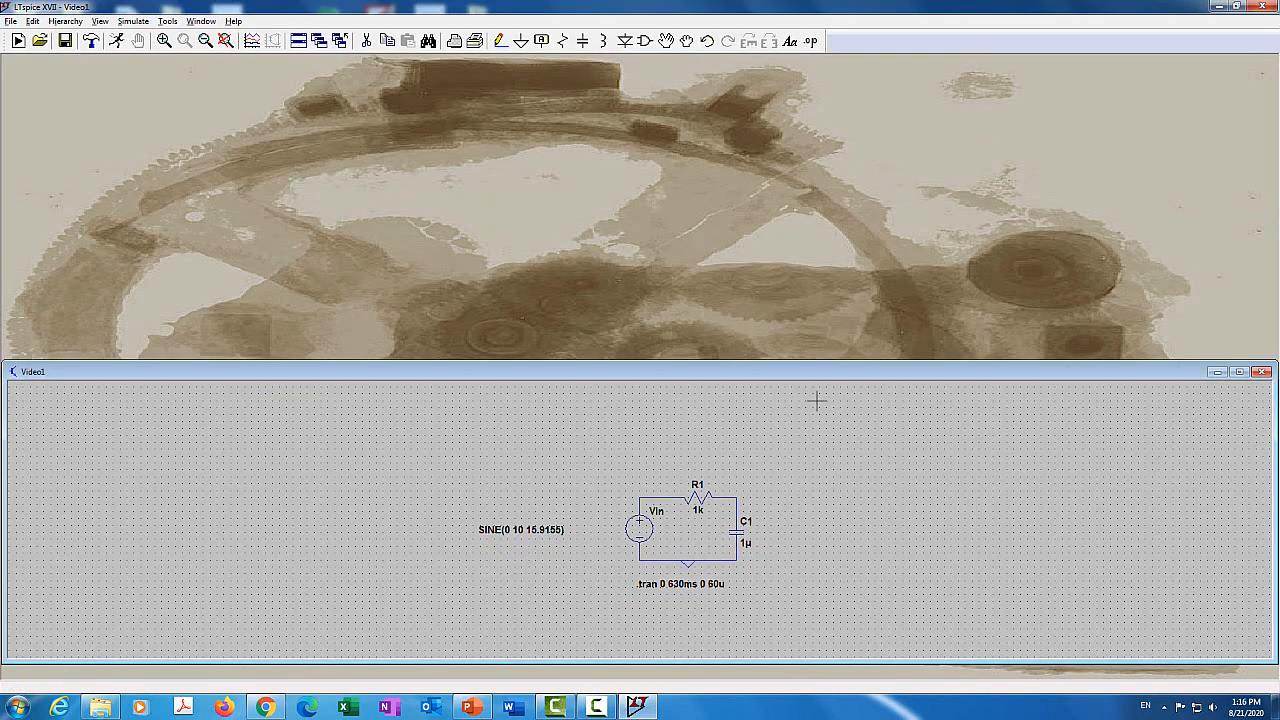
{"action": "right_click", "coordinate": [648, 534]}
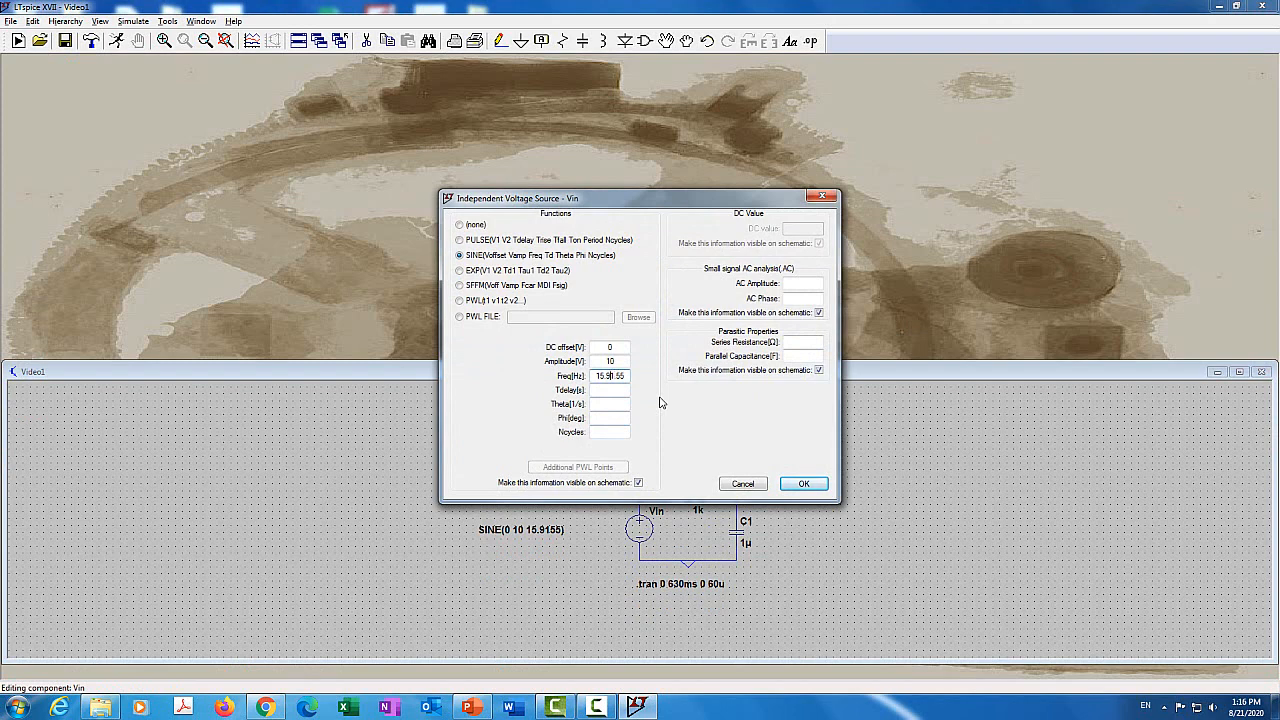
{"action": "key", "text": "BackSpace"}
{"action": "left_click", "coordinate": [790, 485]}
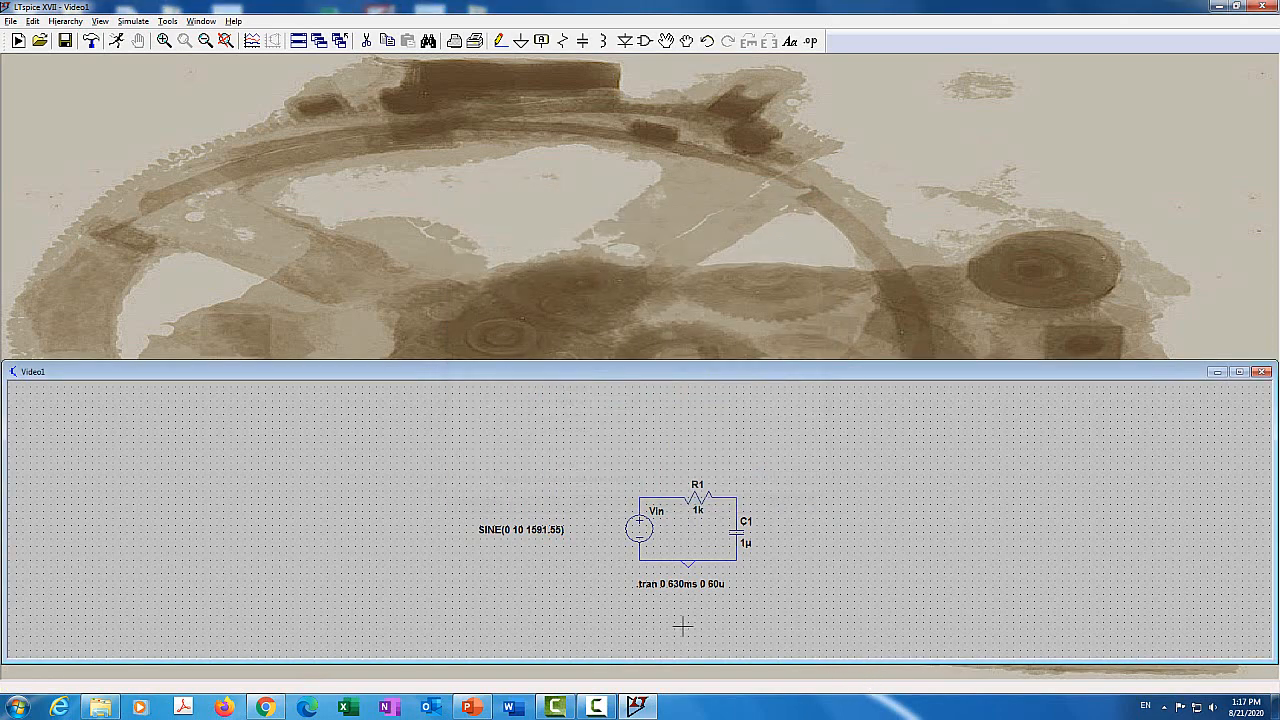
Step: Edit the transient analysis command to a stop time of 6.30ms and a maximum timestep of 0.60u
{"action": "right_click", "coordinate": [687, 586]}
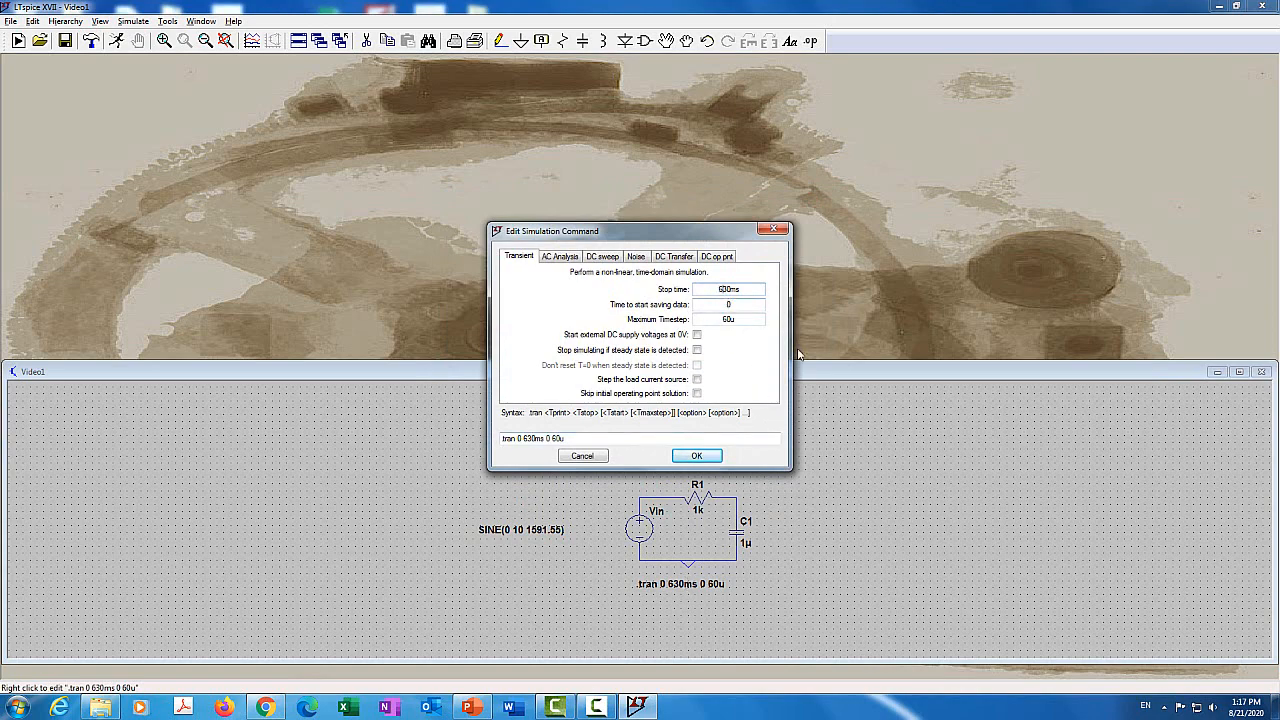
{"action": "type", "text": "."}
{"action": "left_click", "coordinate": [722, 318]}
{"action": "type", "text": "0."}
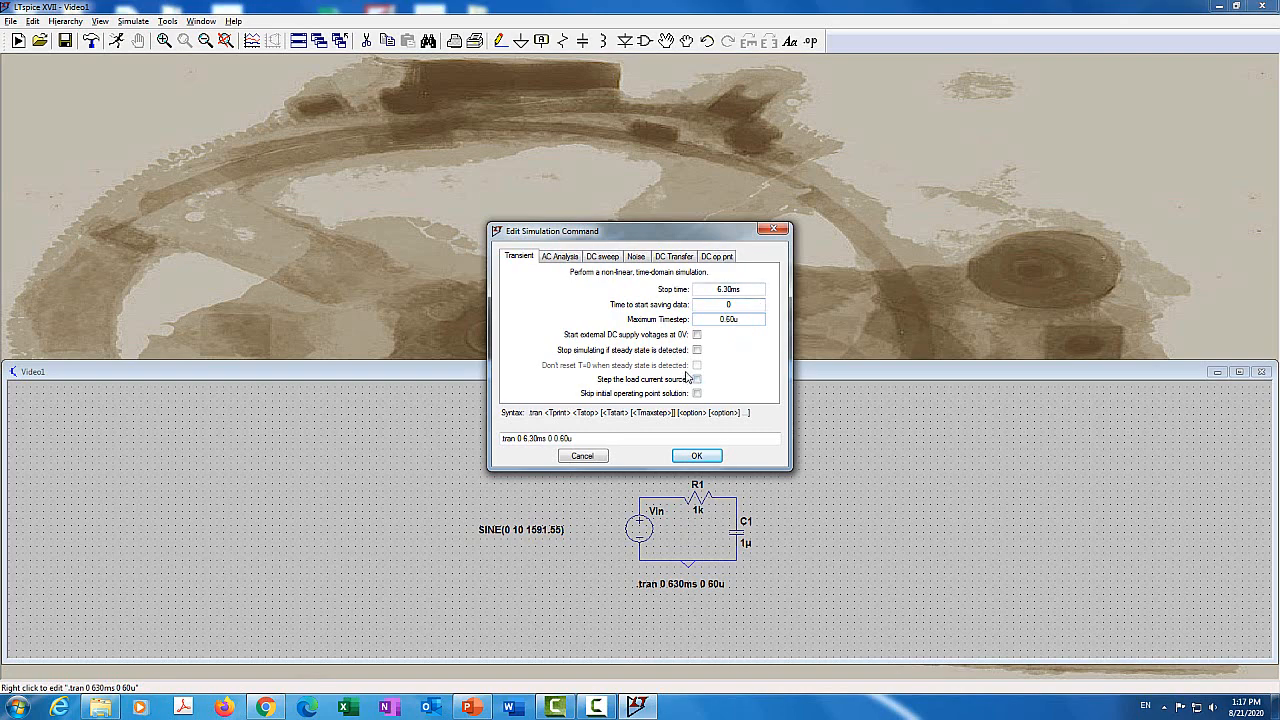
{"action": "left_click", "coordinate": [706, 458]}
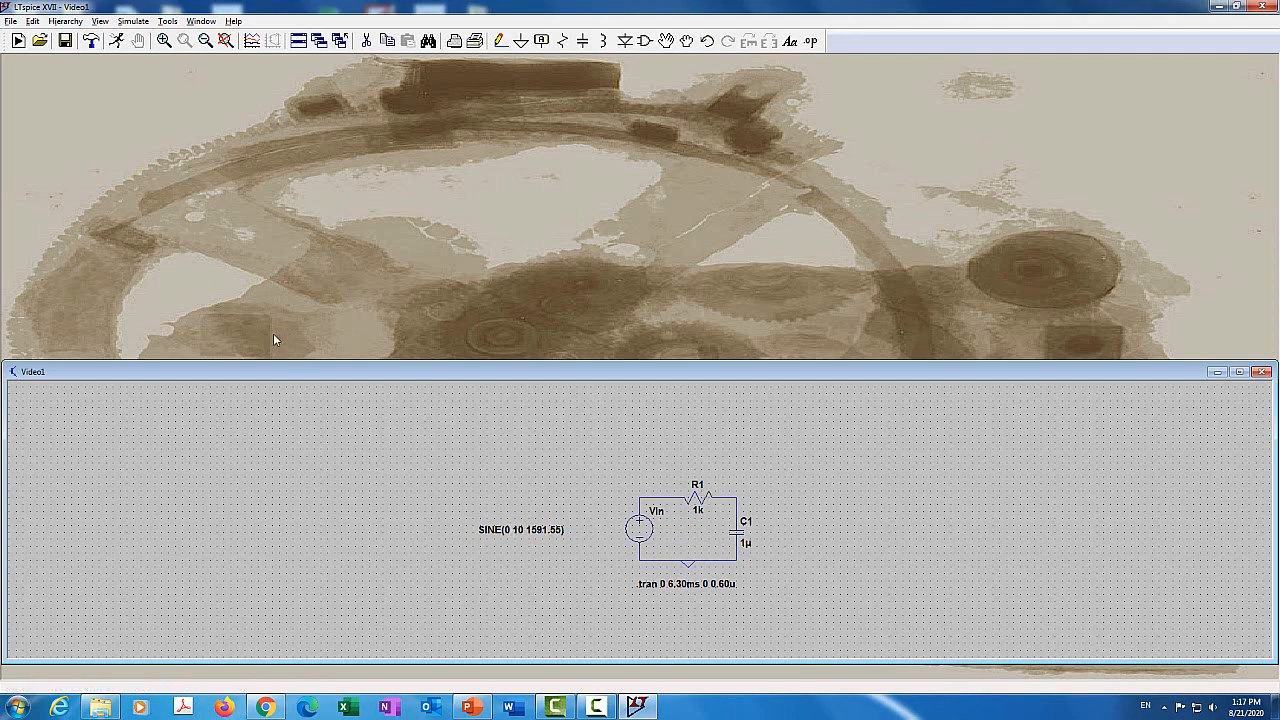
Step: Run the 1591.55 Hz simulation and plot the voltages at the Vin–R1 and R1–C1 nodes
{"action": "left_click", "coordinate": [116, 40]}
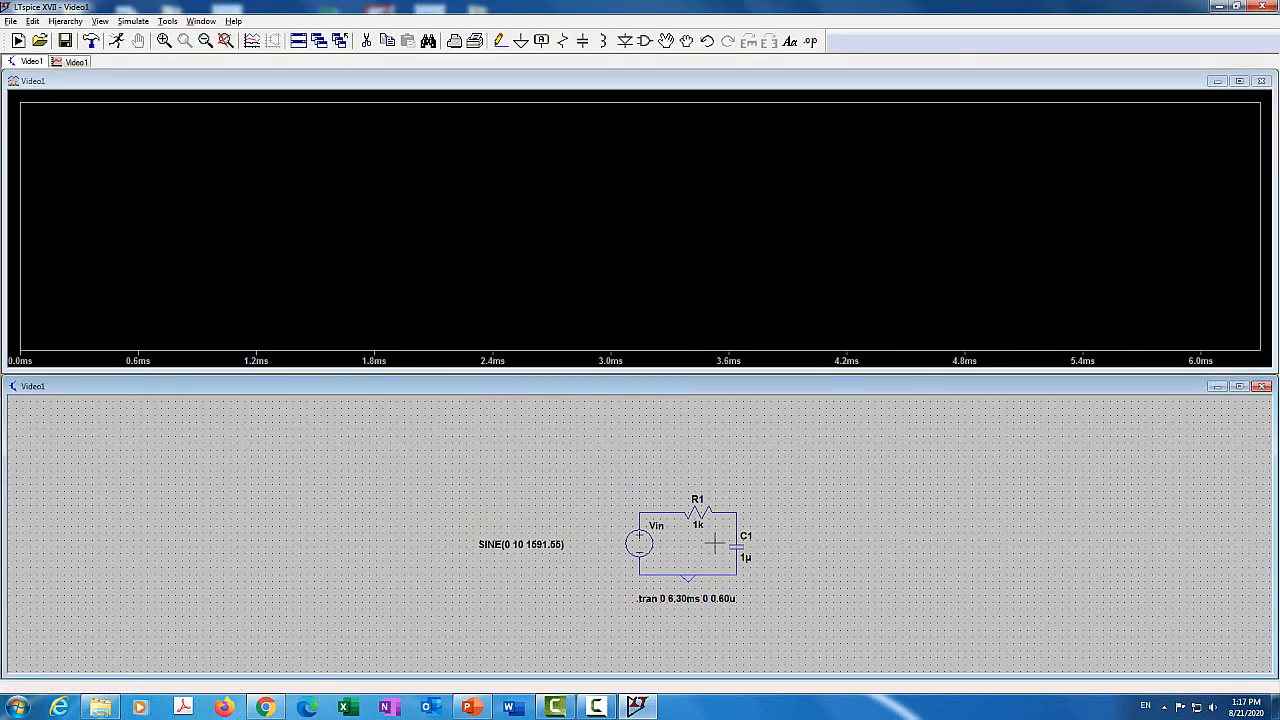
{"action": "left_click", "coordinate": [644, 510]}
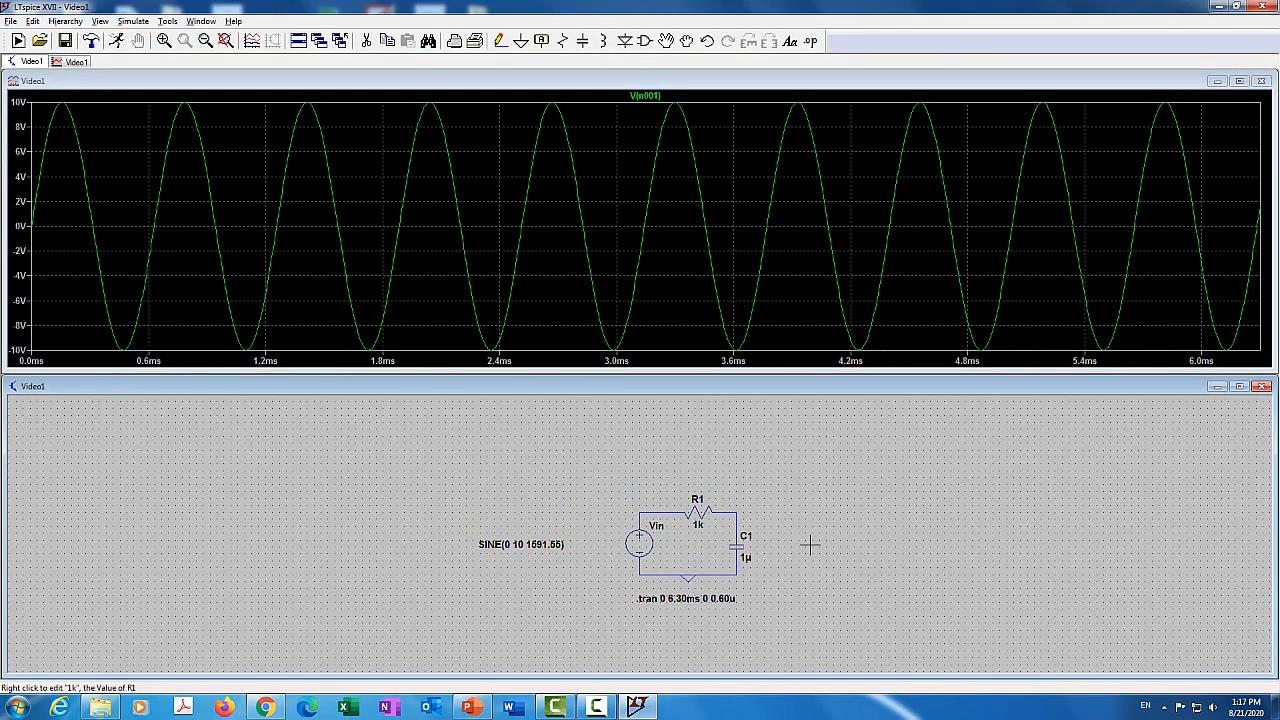
{"action": "left_click", "coordinate": [740, 512]}
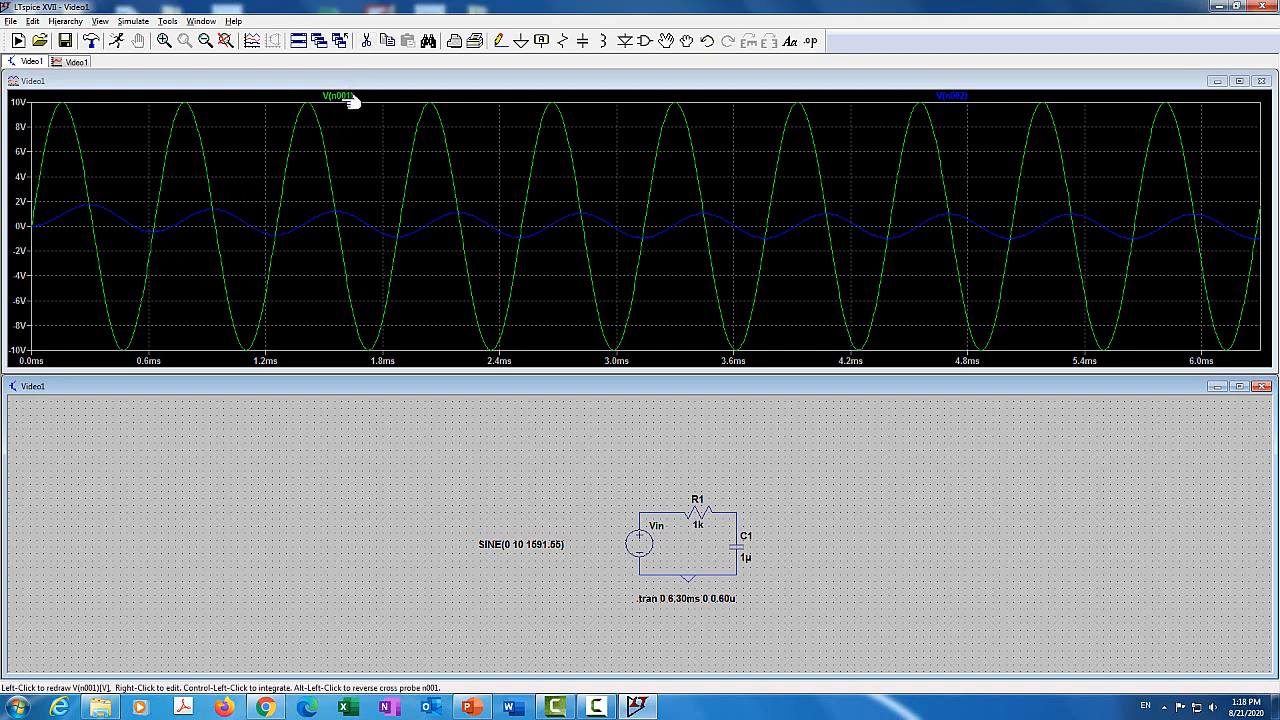
Step: Remove the input voltage trace V(n001) from the waveform plot
{"action": "left_click", "coordinate": [376, 83]}
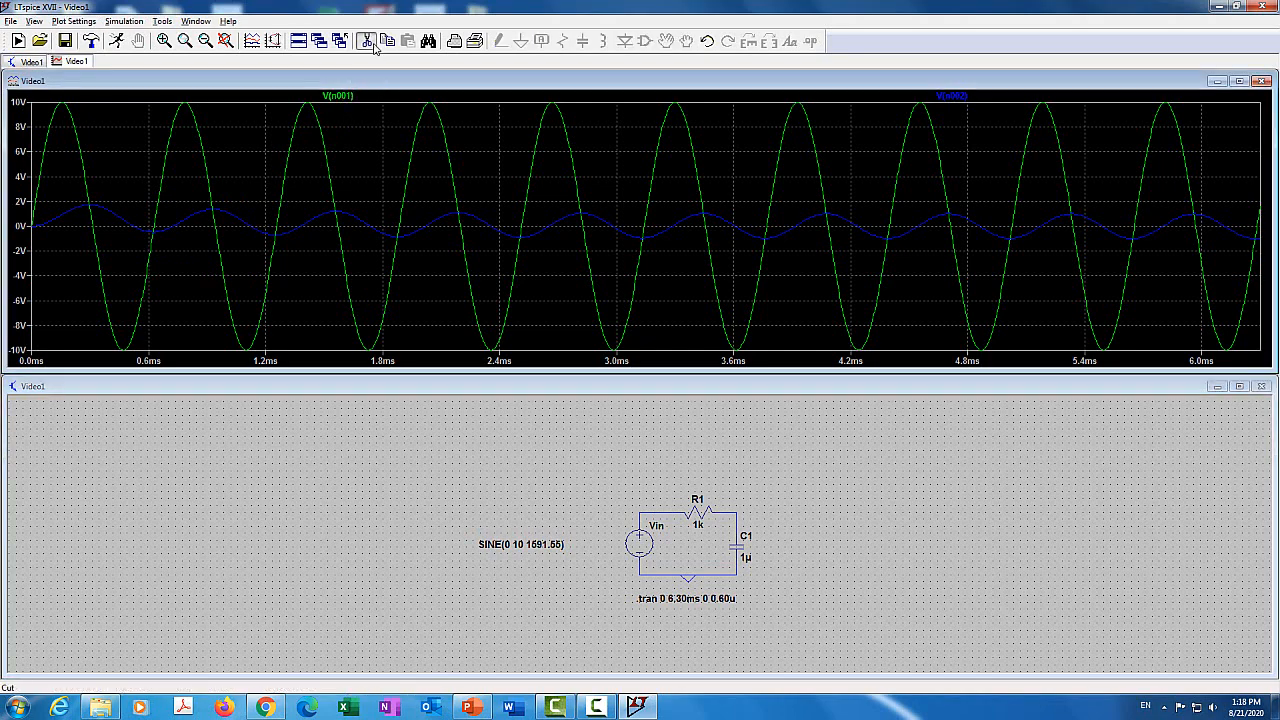
{"action": "left_click", "coordinate": [374, 46]}
{"action": "left_click", "coordinate": [338, 95]}
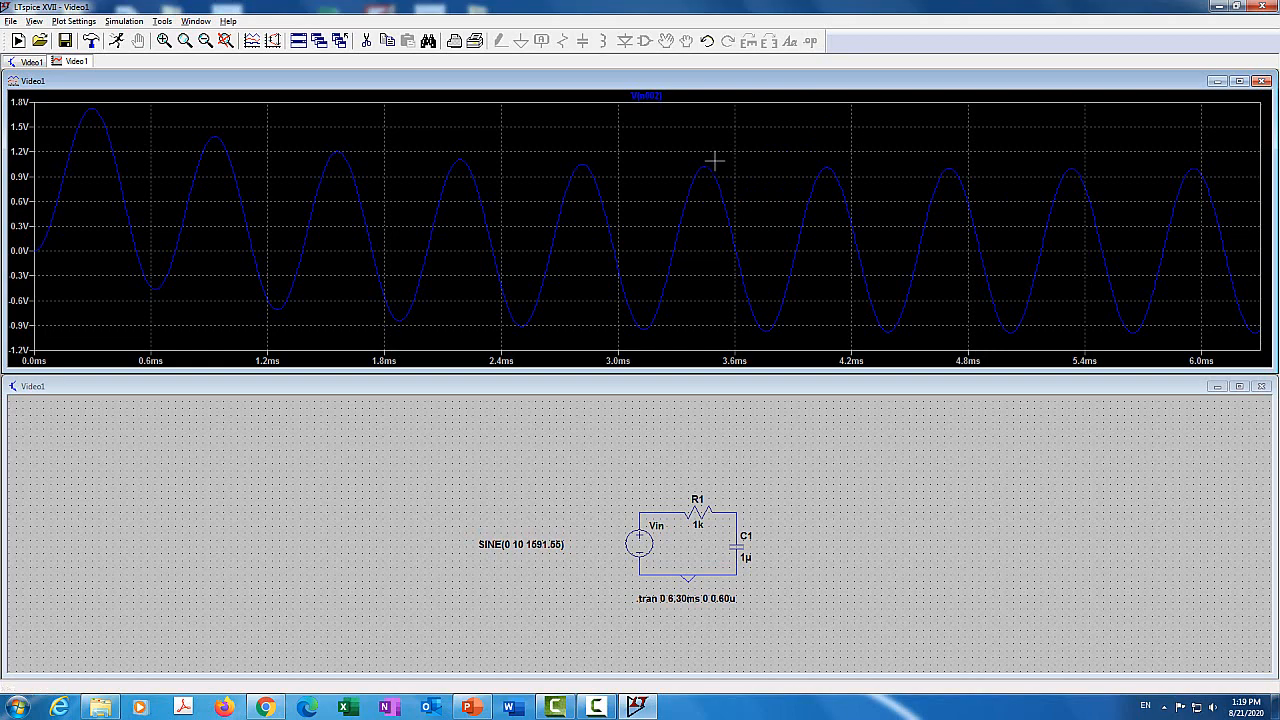
Step: Attach two cursors to the capacitor voltage trace and measure its peak near 5.34 ms and its trough near 5.64 ms
{"action": "left_click", "coordinate": [650, 96]}
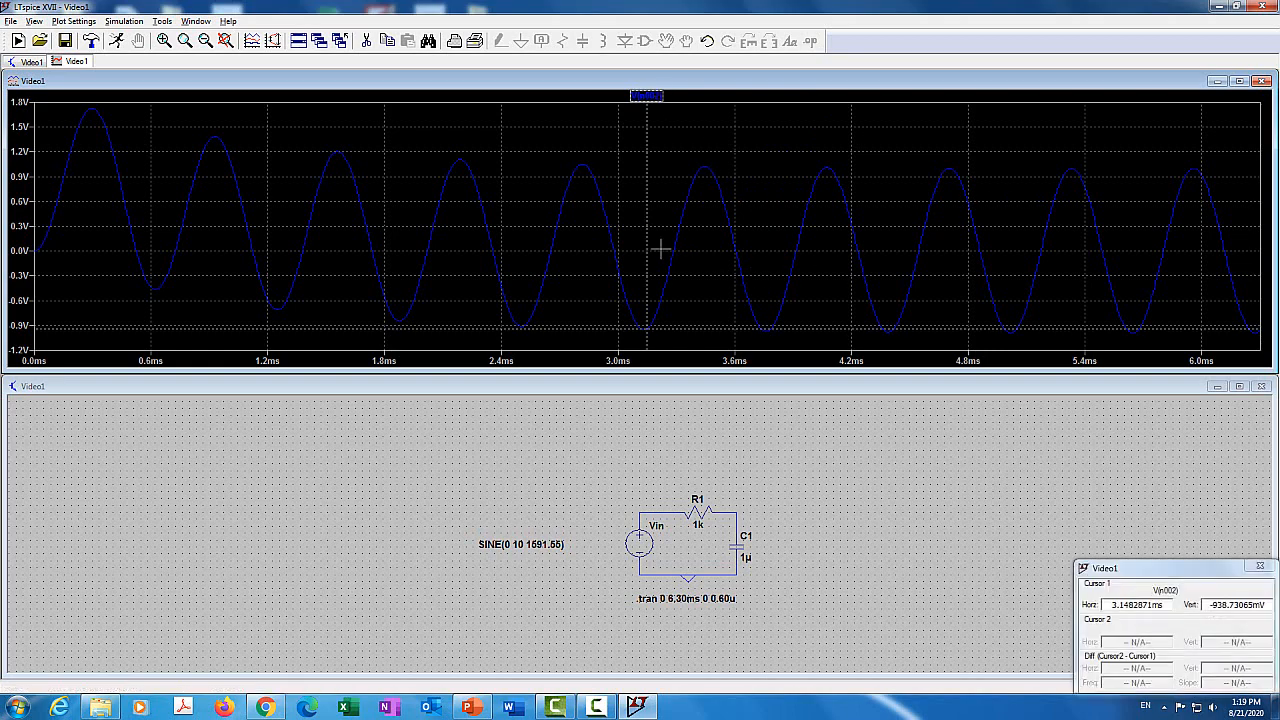
{"action": "mouse_move", "coordinate": [646, 239]}
{"action": "left_mouse_down"}
{"action": "mouse_move", "coordinate": [877, 177]}
{"action": "mouse_move", "coordinate": [1073, 147]}
{"action": "left_mouse_up"}
{"action": "left_click", "coordinate": [655, 97]}
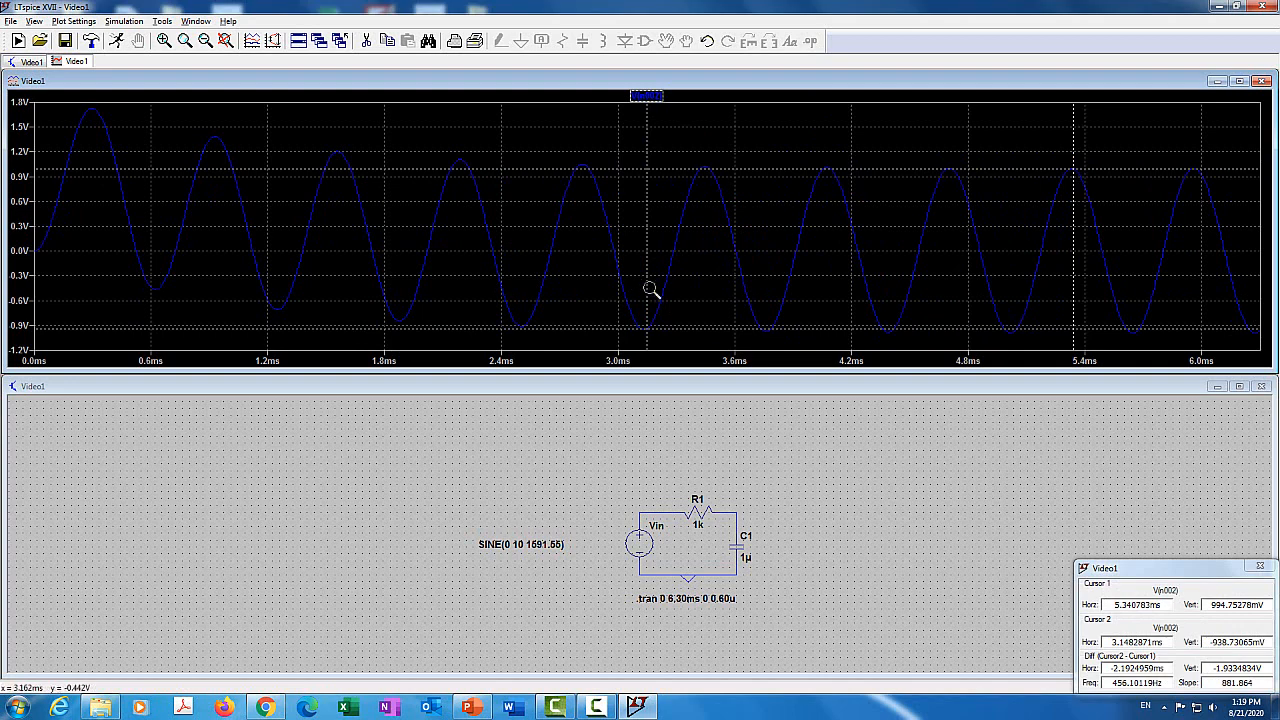
{"action": "mouse_move", "coordinate": [649, 287]}
{"action": "left_mouse_down"}
{"action": "mouse_move", "coordinate": [991, 286]}
{"action": "mouse_move", "coordinate": [1132, 335]}
{"action": "left_mouse_up"}
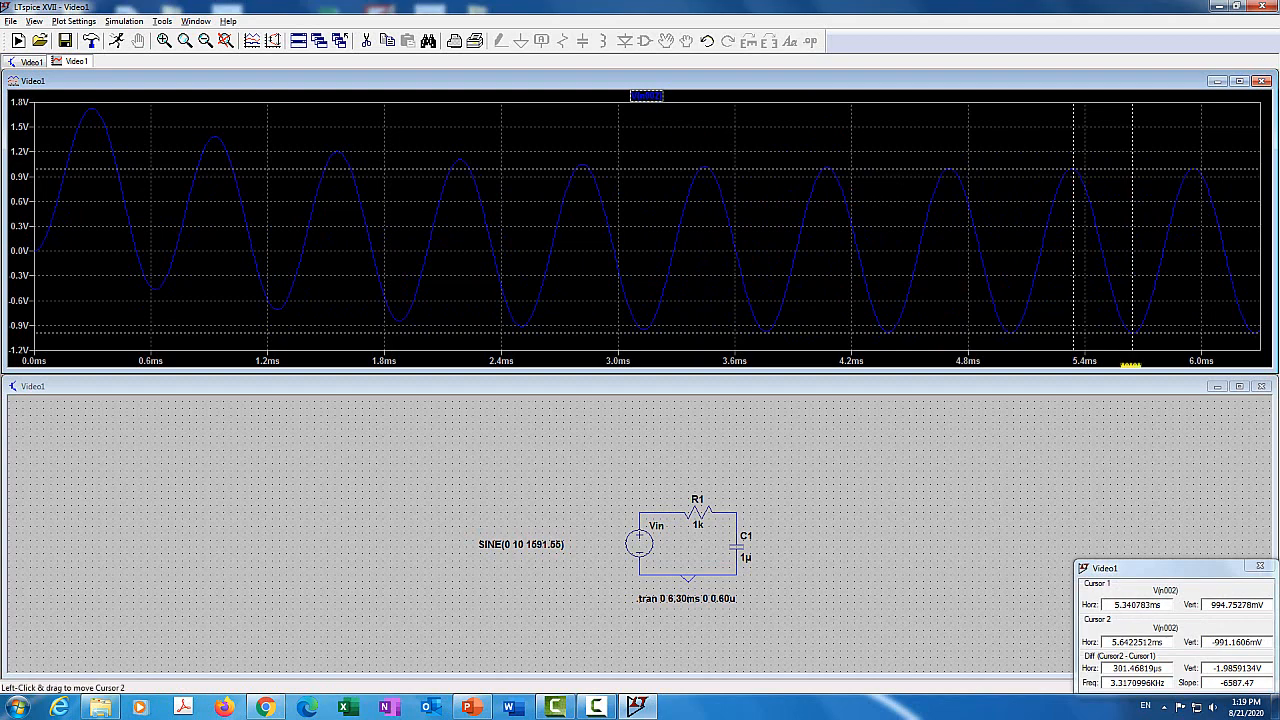
{"action": "left_click_drag", "start_coordinate": [1178, 588], "coordinate": [860, 246]}
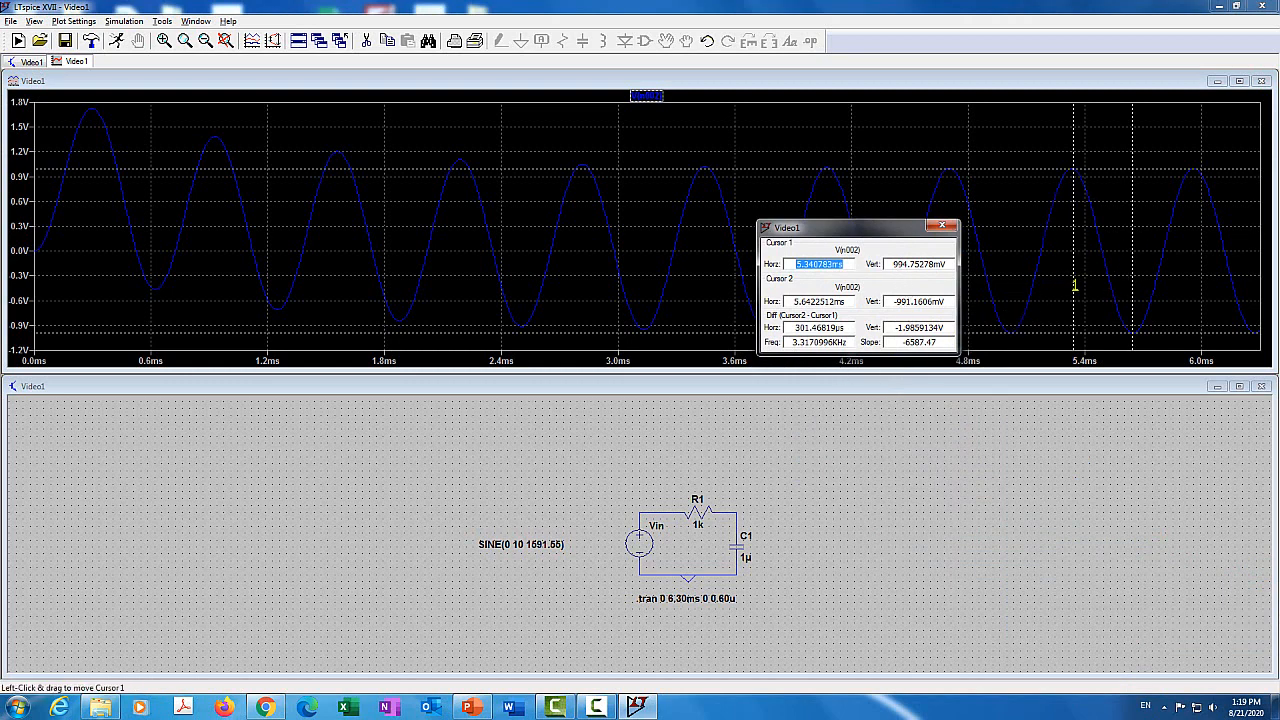
Step: Measure the capacitor voltage between the trough near 0.62 ms and the peak near 0.94 ms, then close the cursor readout
{"action": "left_click_drag", "start_coordinate": [1063, 283], "coordinate": [155, 267]}
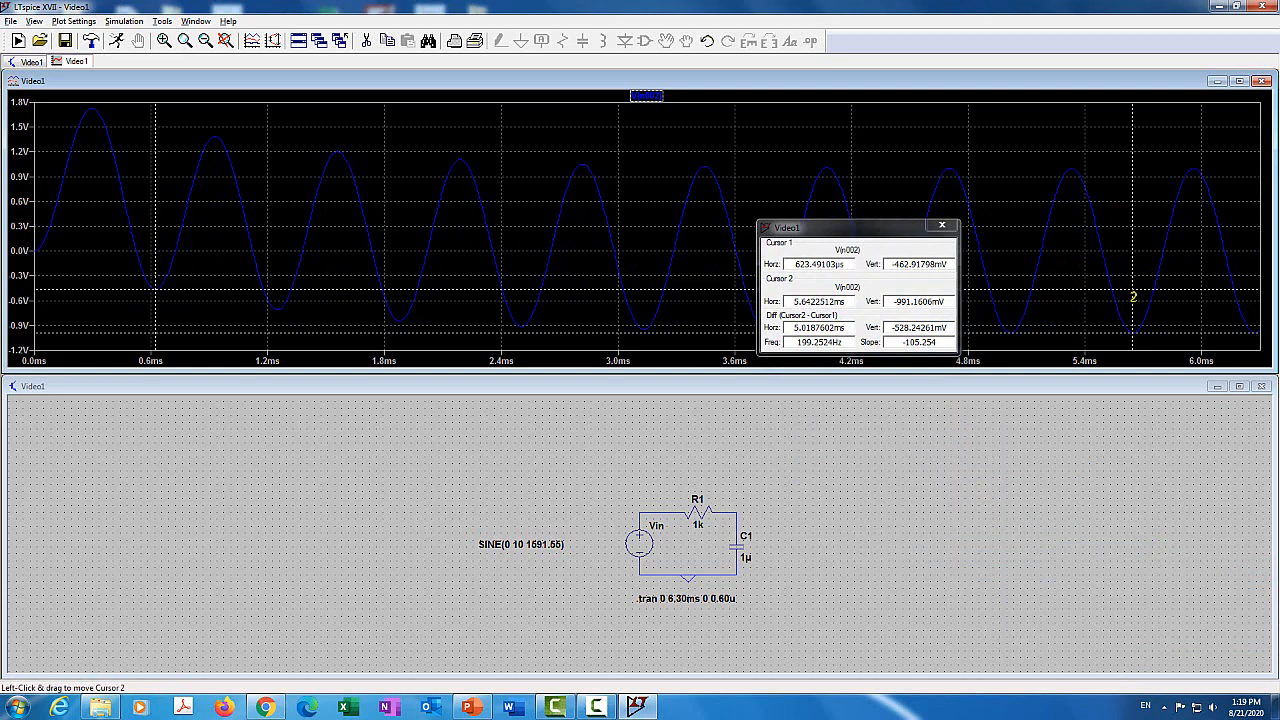
{"action": "left_click_drag", "start_coordinate": [1133, 297], "coordinate": [215, 151]}
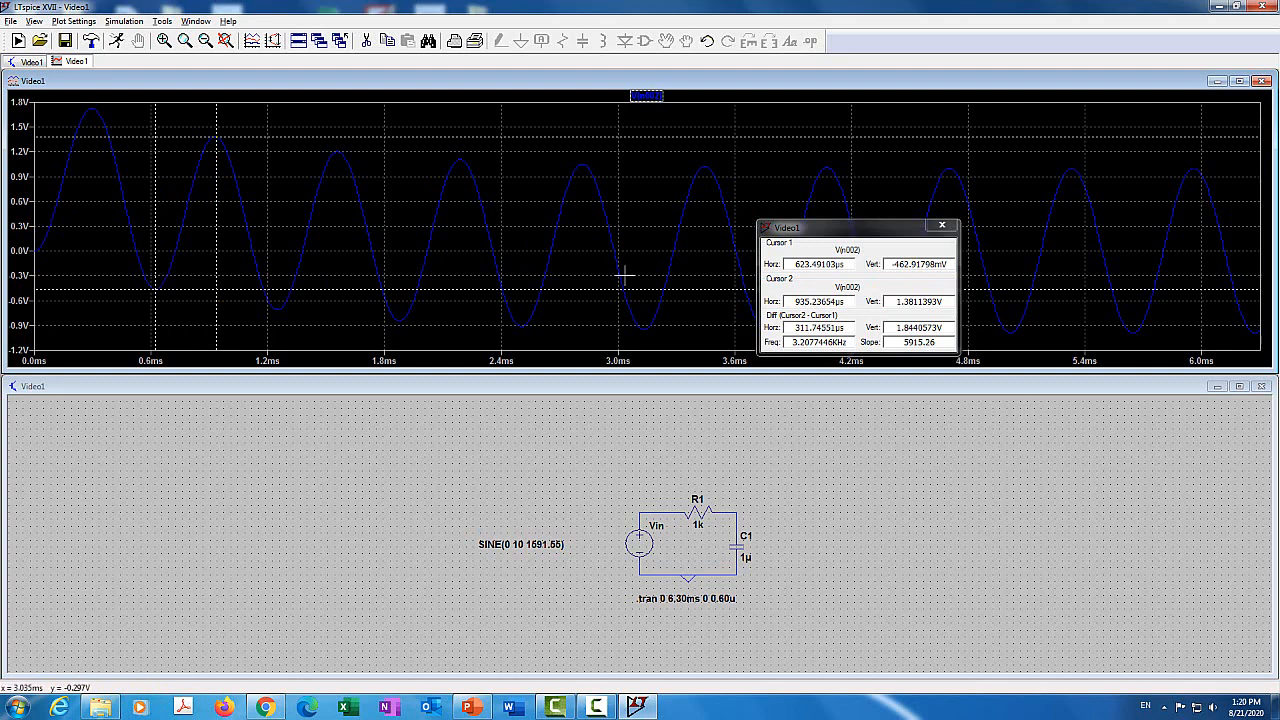
{"action": "left_click", "coordinate": [943, 226]}
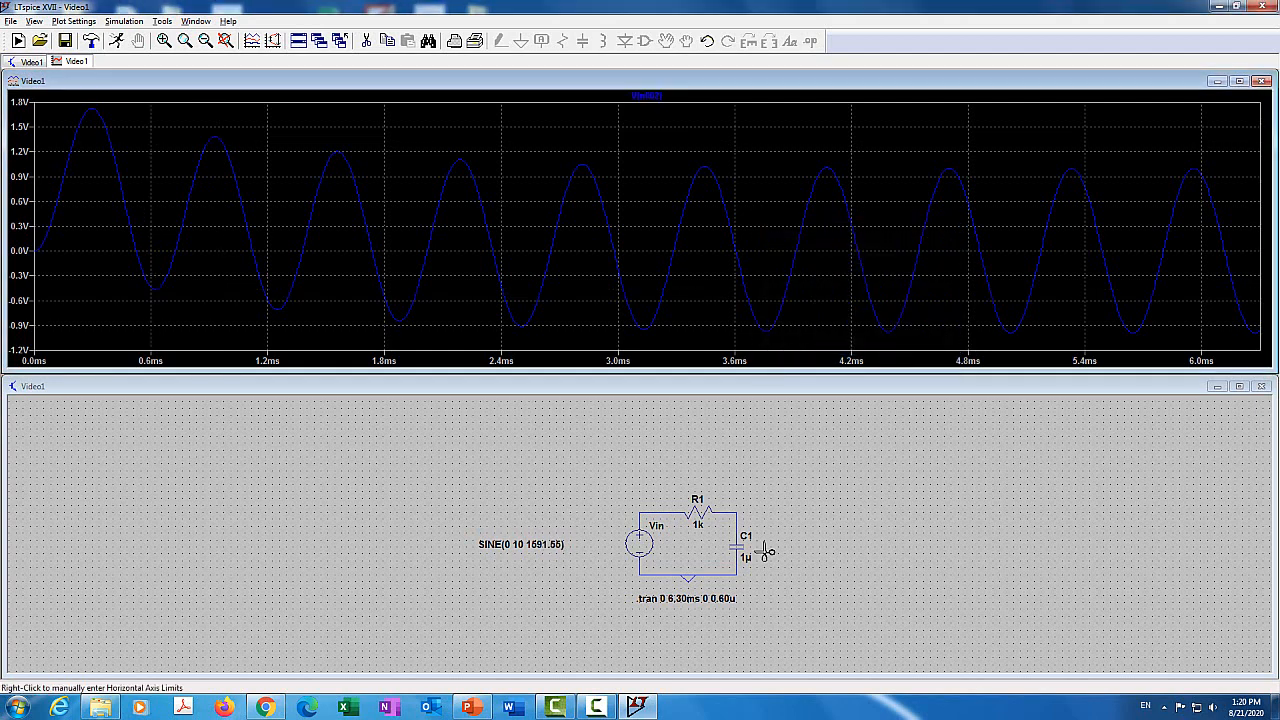
{"action": "left_click", "coordinate": [601, 447]}
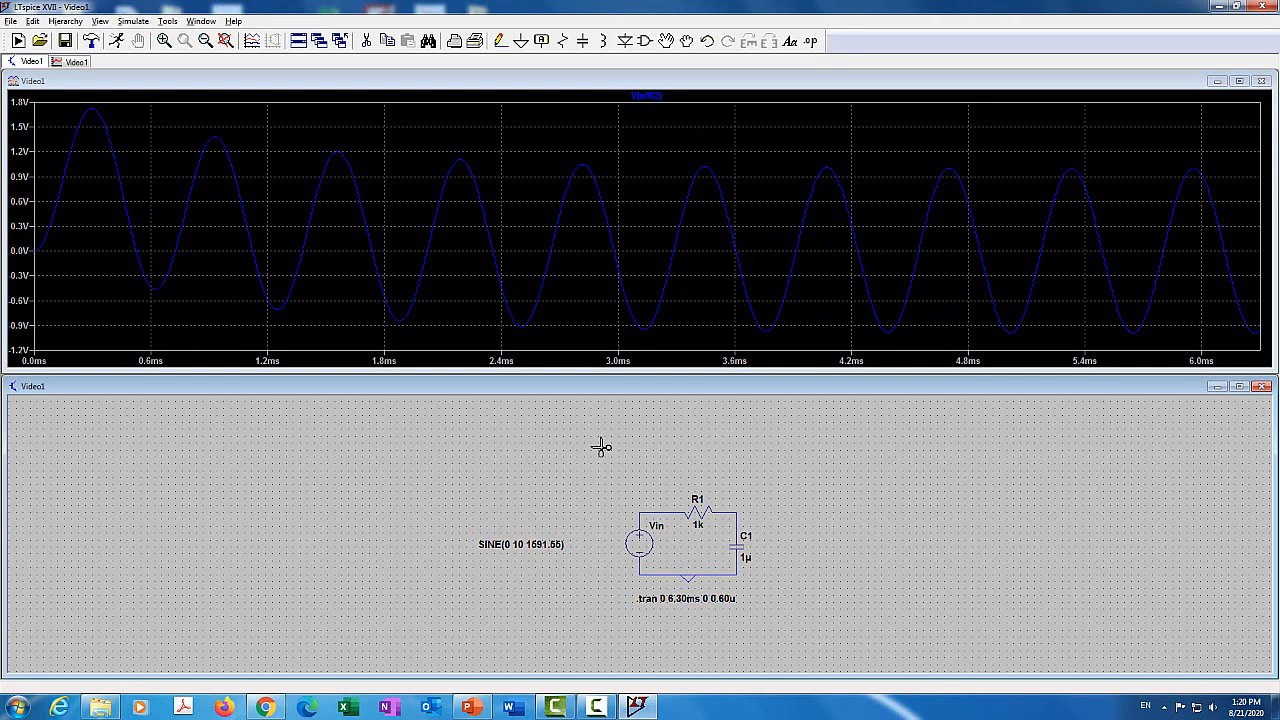
{"action": "right_click", "coordinate": [524, 543]}
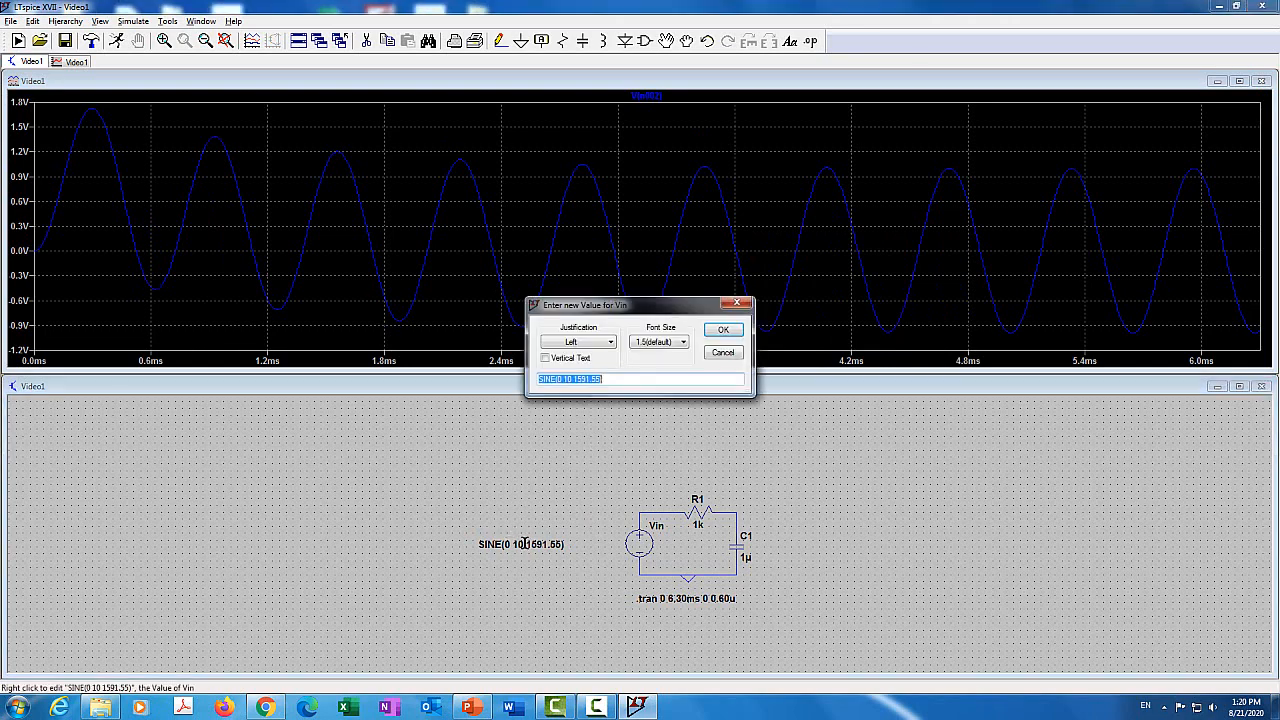
{"action": "left_click", "coordinate": [741, 306]}
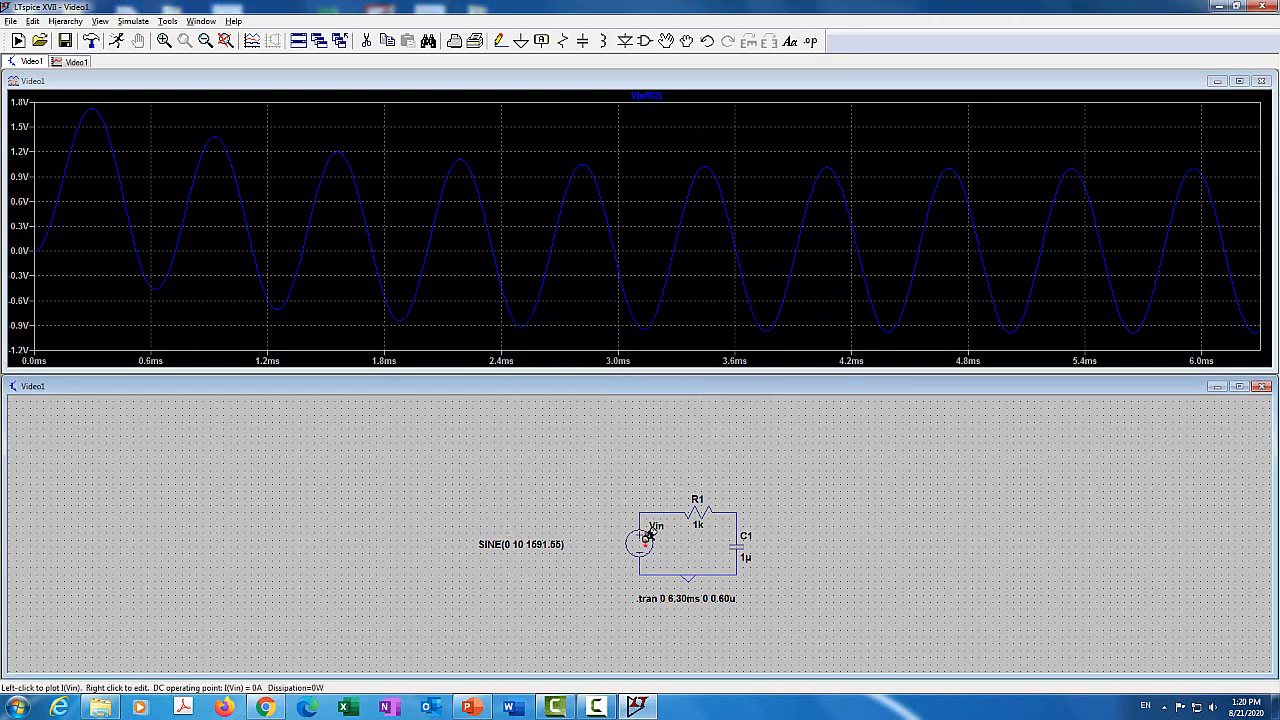
Step: Set the Vin sine source's frequency to 15915.5 Hz
{"action": "right_click", "coordinate": [640, 543]}
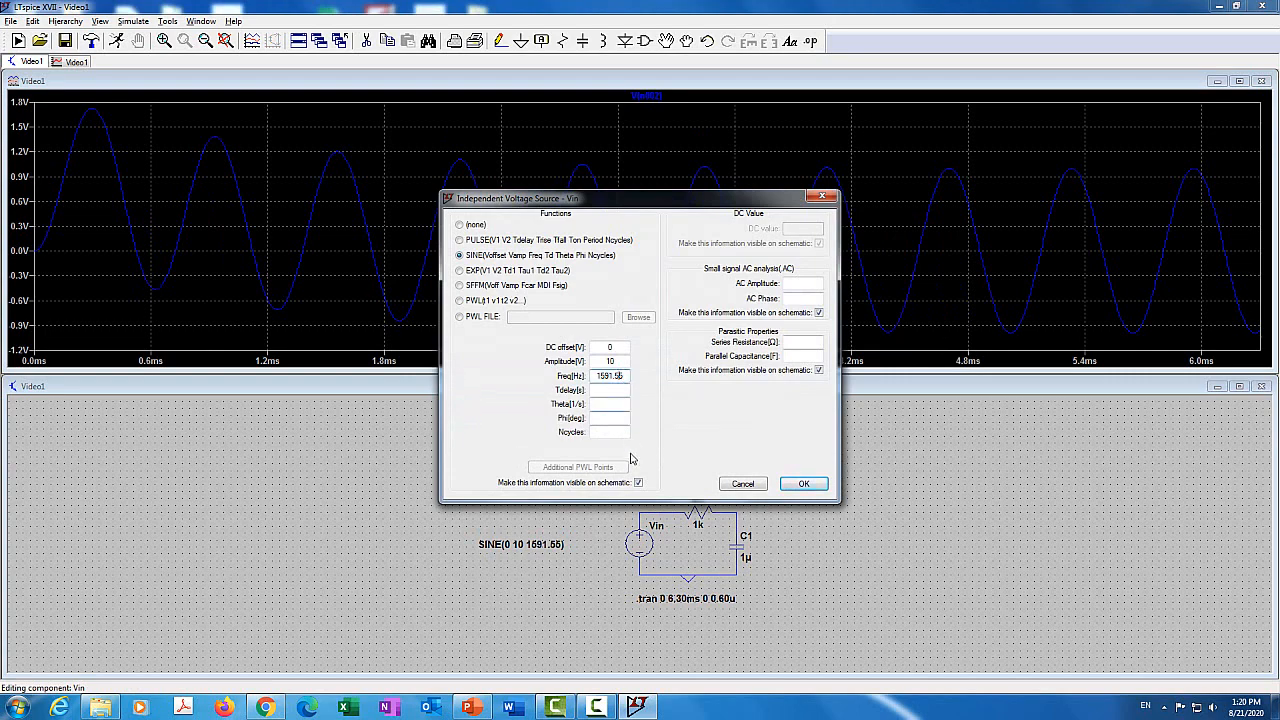
{"action": "key", "text": "BackSpace"}
{"action": "left_click", "coordinate": [803, 483]}
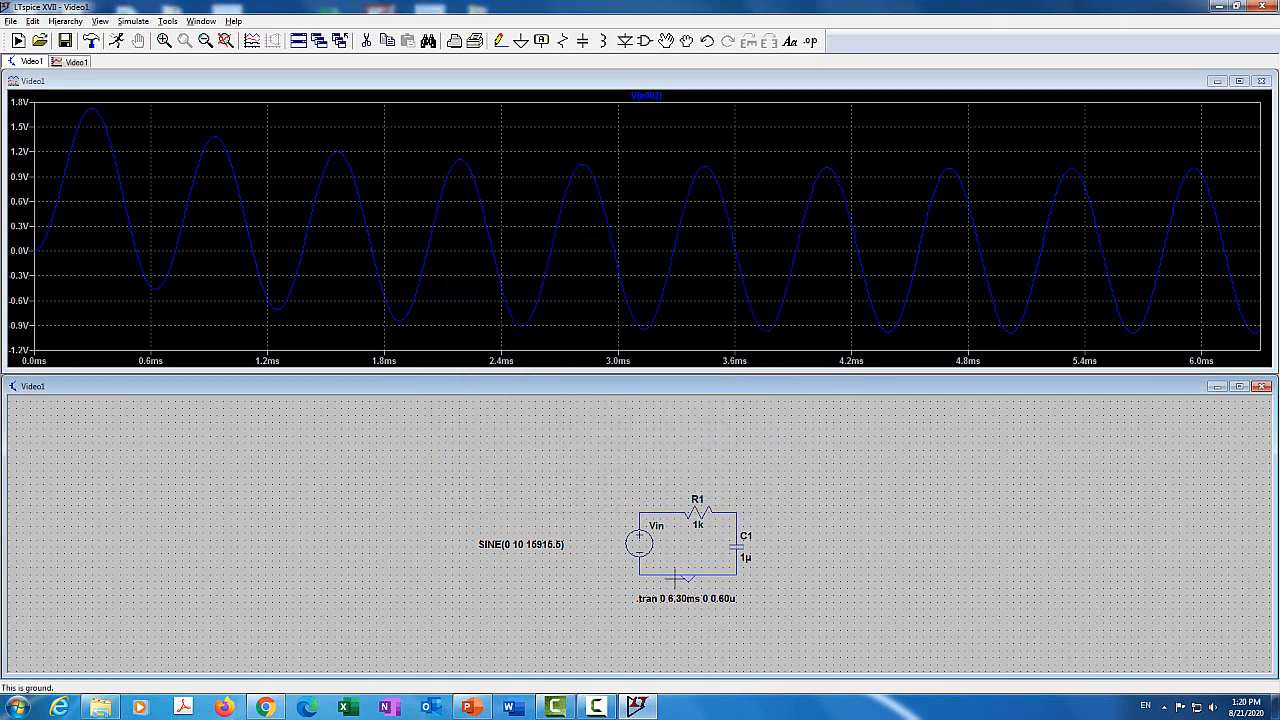
Step: Set the transient analysis stop time to 8 ms and its maximum timestep to 60n
{"action": "right_click", "coordinate": [692, 598]}
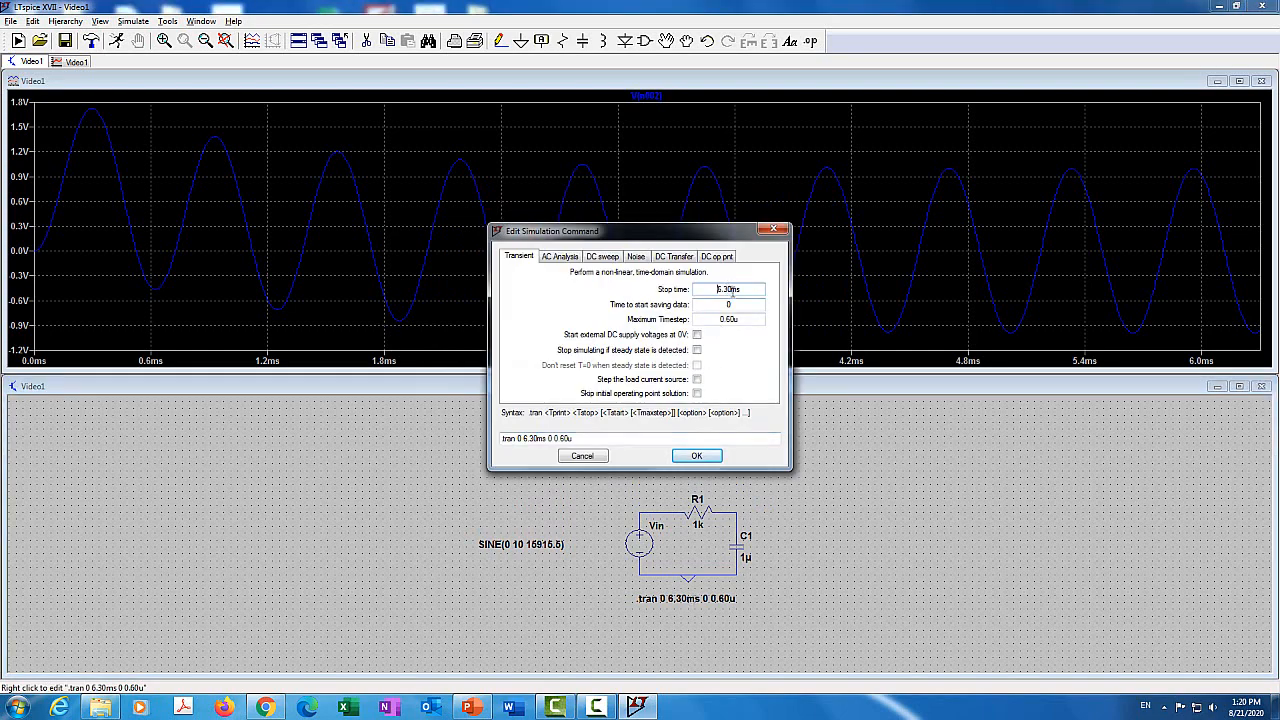
{"action": "key", "text": "BackSpace"}
{"action": "key", "text": "BackSpace"}
{"action": "key", "text": "BackSpace"}
{"action": "key", "text": "BackSpace"}
{"action": "type", "text": "8ms"}
{"action": "key", "text": "Delete"}
{"action": "key", "text": "Delete"}
{"action": "left_click", "coordinate": [724, 319]}
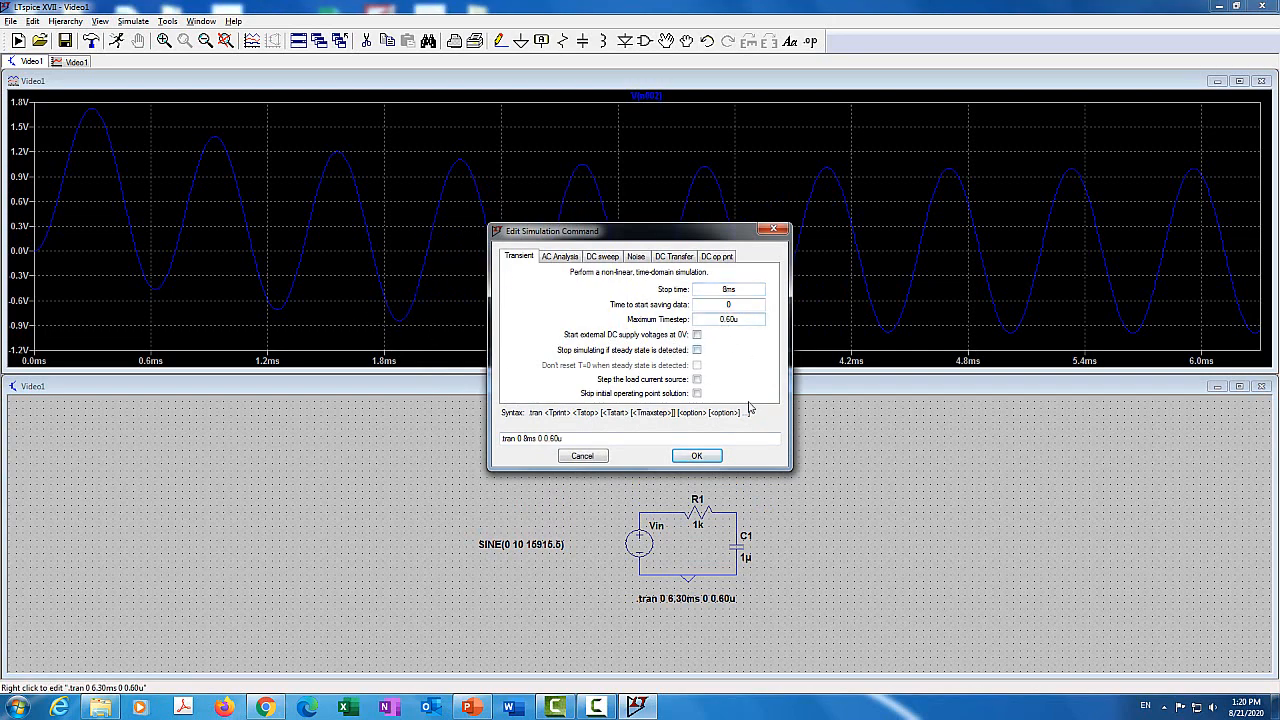
{"action": "type", "text": "0"}
{"action": "key", "text": "BackSpace"}
{"action": "key", "text": "BackSpace"}
{"action": "key", "text": "BackSpace"}
{"action": "left_click", "coordinate": [696, 455]}
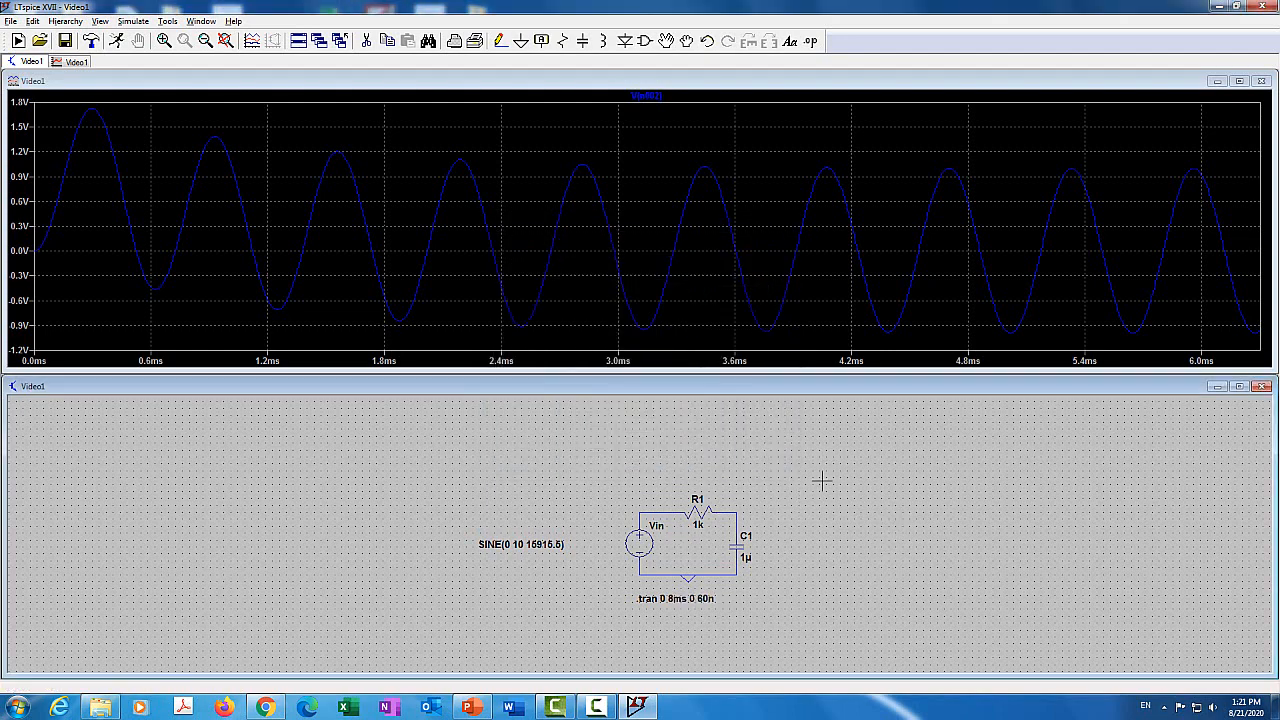
Step: Close the old waveform plot, run the 15915.5 Hz simulation and plot the voltage at the R1–C1 node
{"action": "left_click", "coordinate": [1261, 81]}
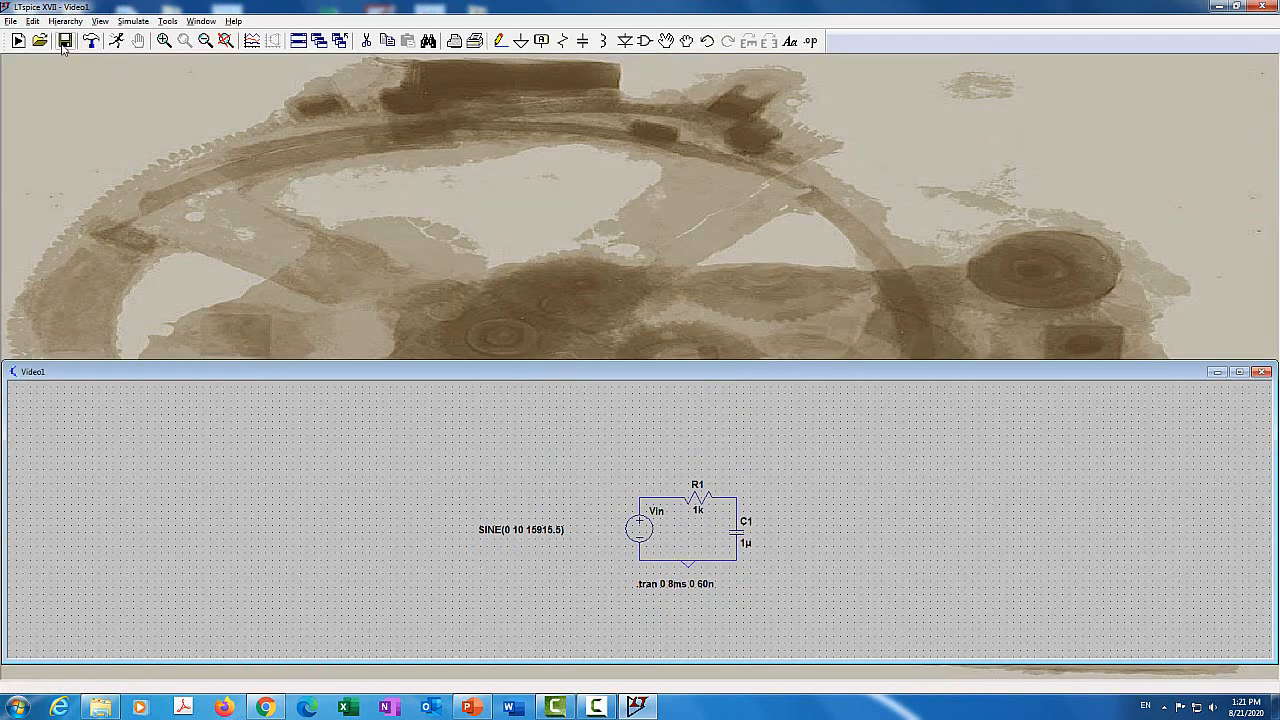
{"action": "left_click", "coordinate": [116, 41]}
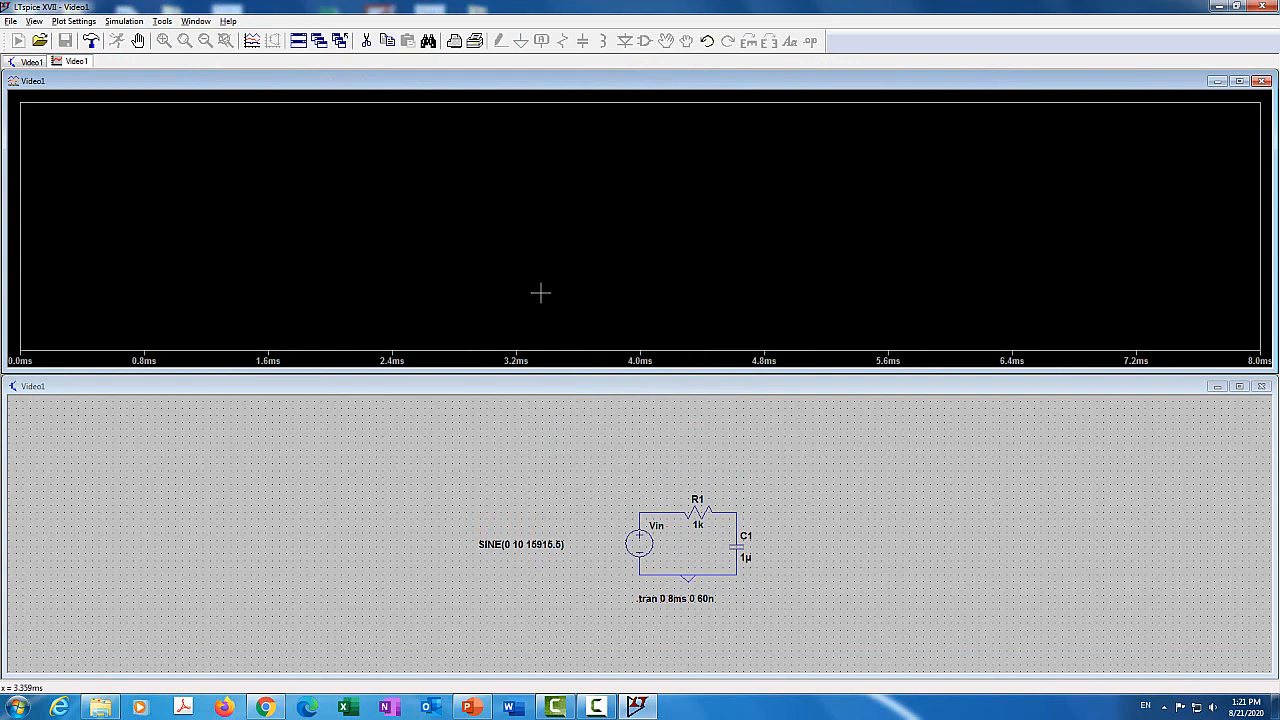
{"action": "left_click", "coordinate": [598, 450]}
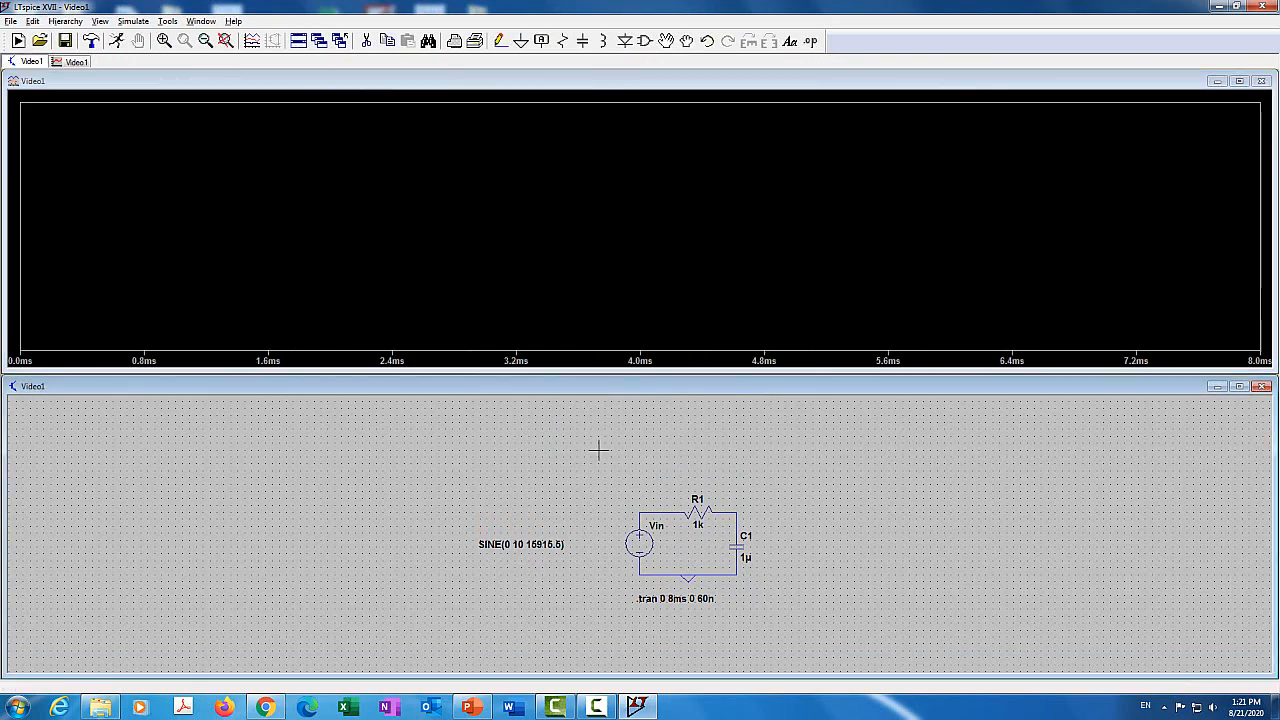
{"action": "left_click", "coordinate": [740, 503]}
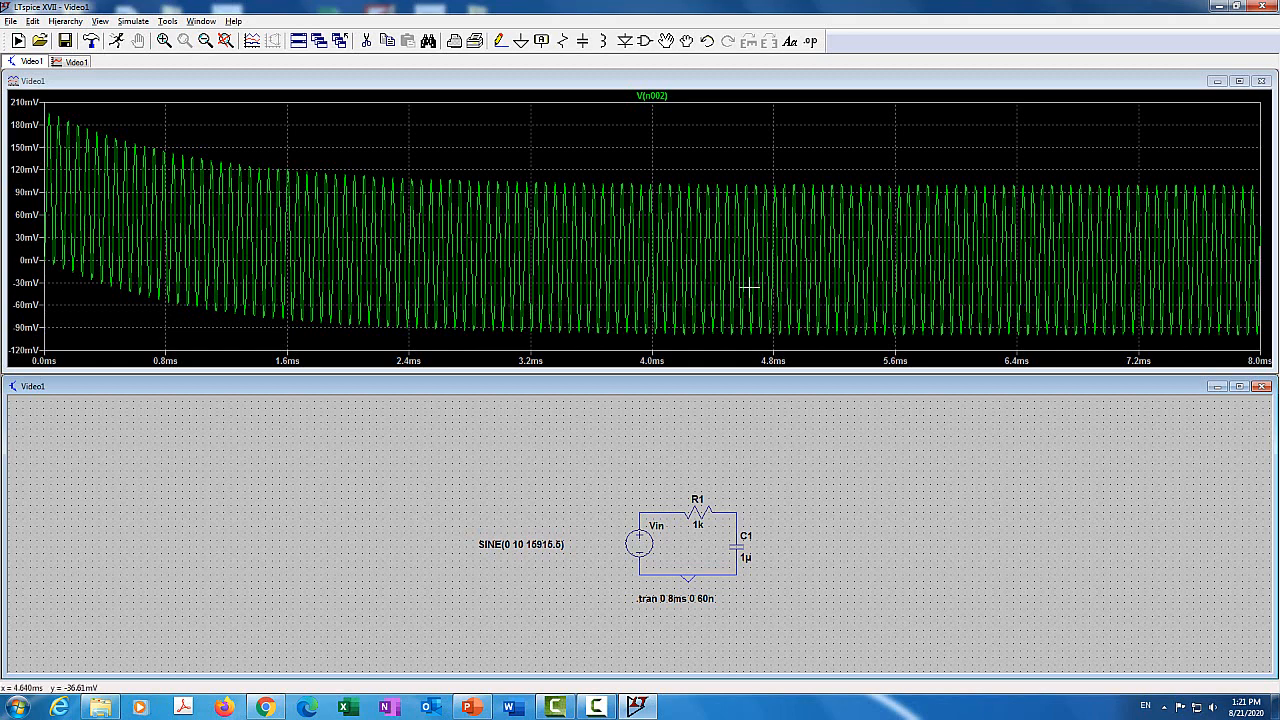
Step: Examine the capacitor voltage's steady-state cycles, first from about 4.56 to 5.36 ms and finally from about 4.2 to 7.5 ms
{"action": "left_click_drag", "start_coordinate": [741, 179], "coordinate": [855, 347]}
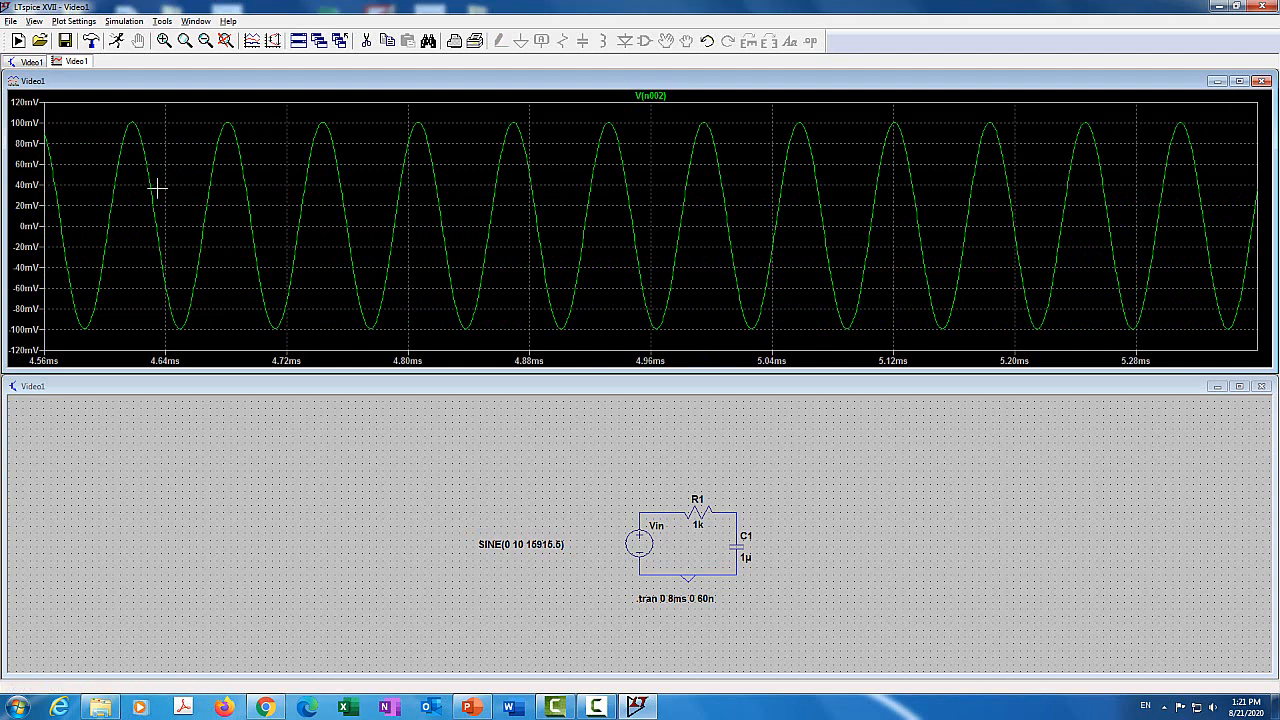
{"action": "left_click", "coordinate": [232, 41]}
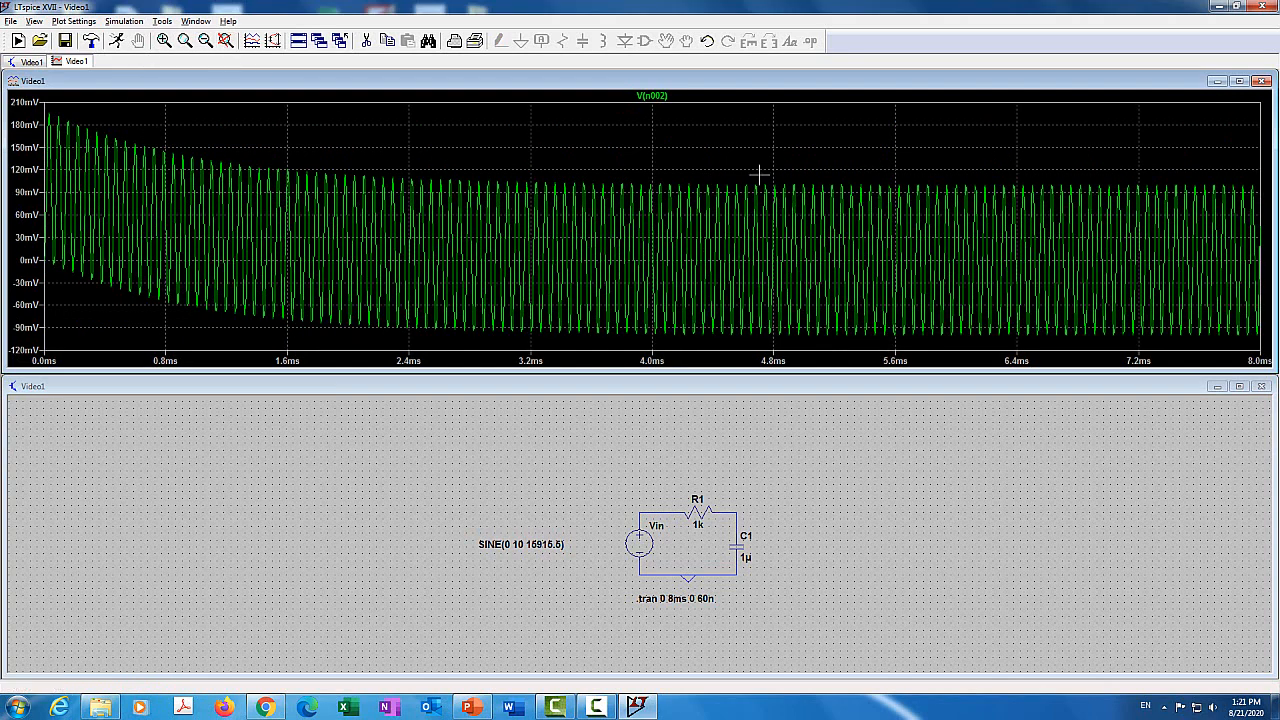
{"action": "left_click_drag", "start_coordinate": [759, 177], "coordinate": [894, 347]}
{"action": "left_click_drag", "start_coordinate": [701, 163], "coordinate": [1140, 348]}
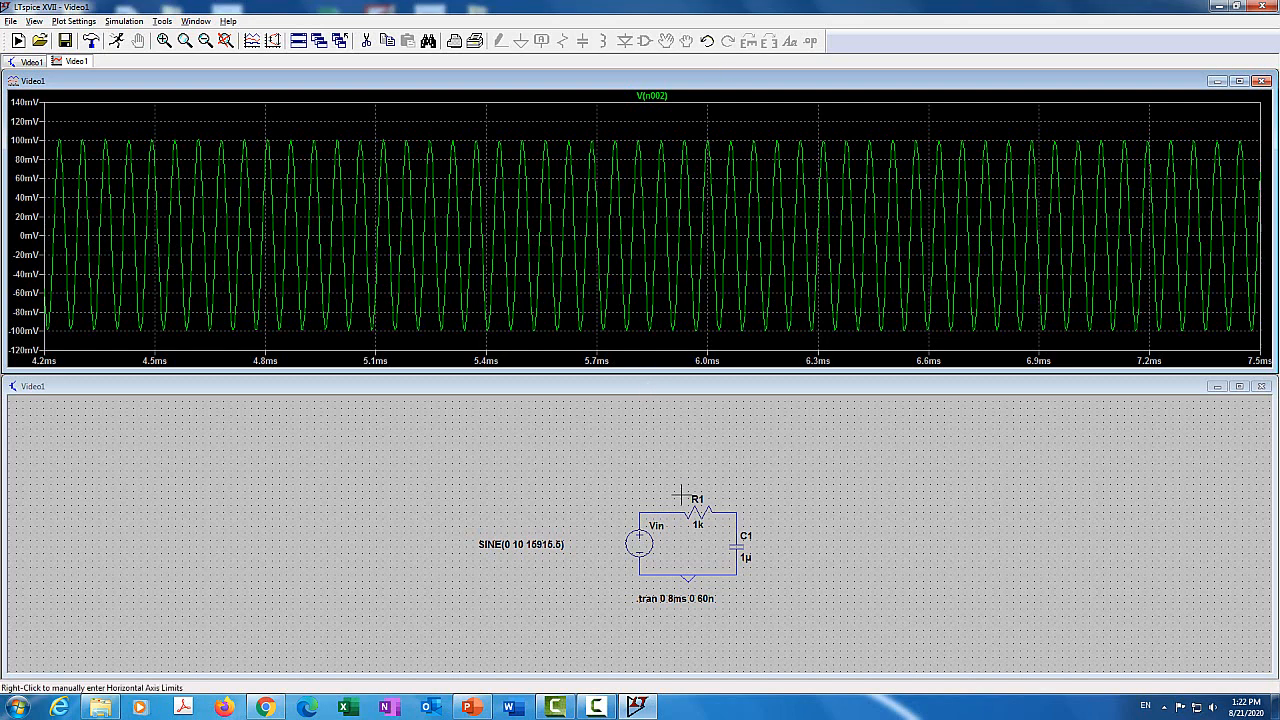
Step: Overlay the Vin–R1 node voltage on the enlarged capacitor waveform for comparison, remove it and restore the full time range
{"action": "left_click", "coordinate": [640, 512]}
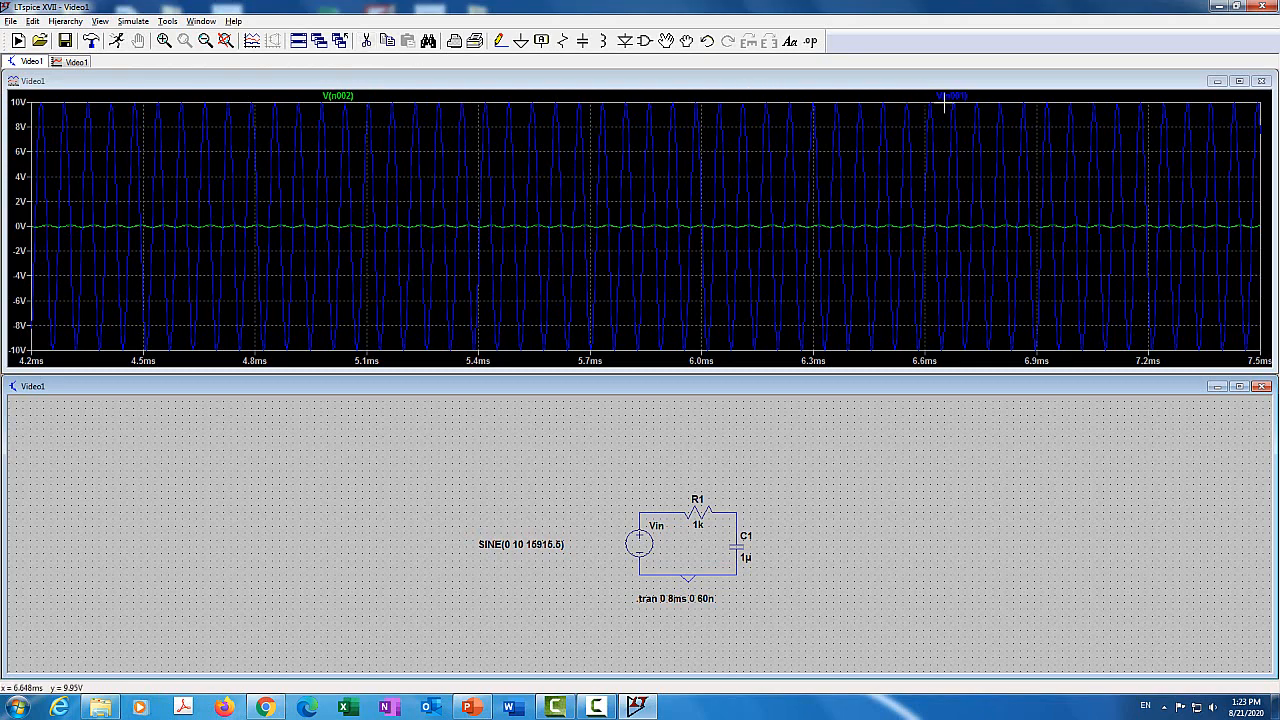
{"action": "left_click", "coordinate": [766, 91]}
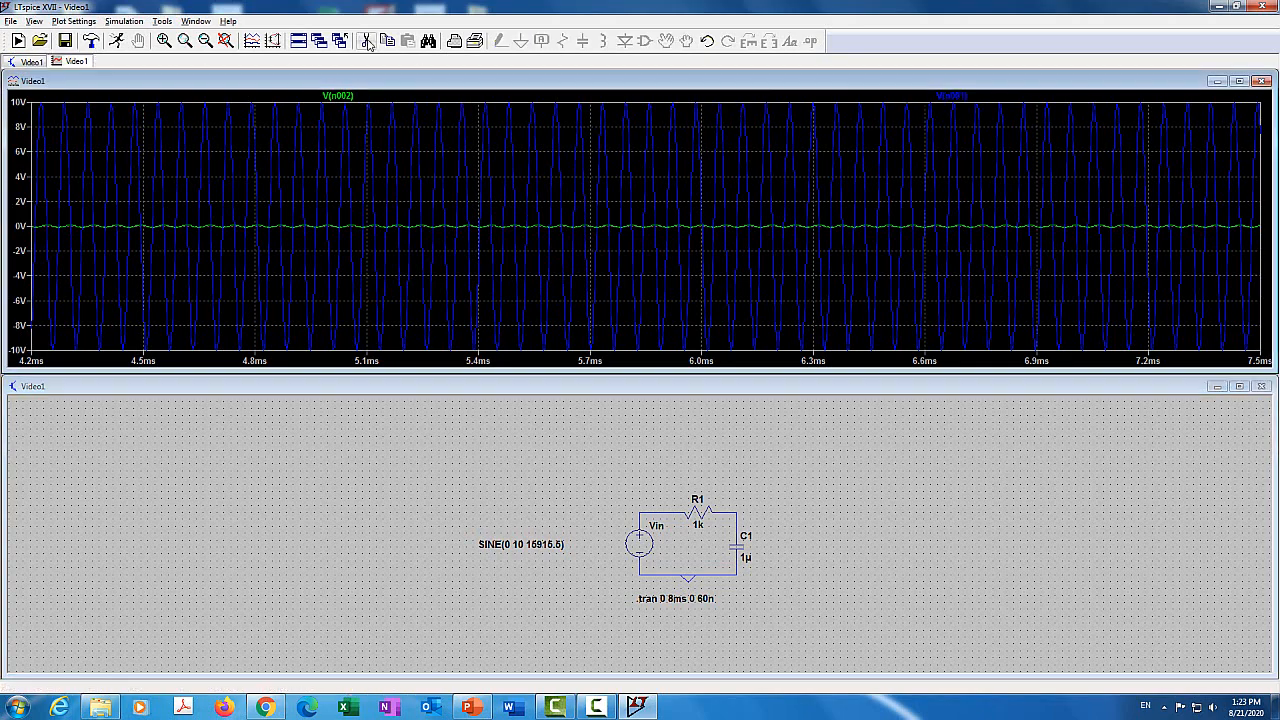
{"action": "left_click", "coordinate": [367, 42]}
{"action": "left_click", "coordinate": [946, 97]}
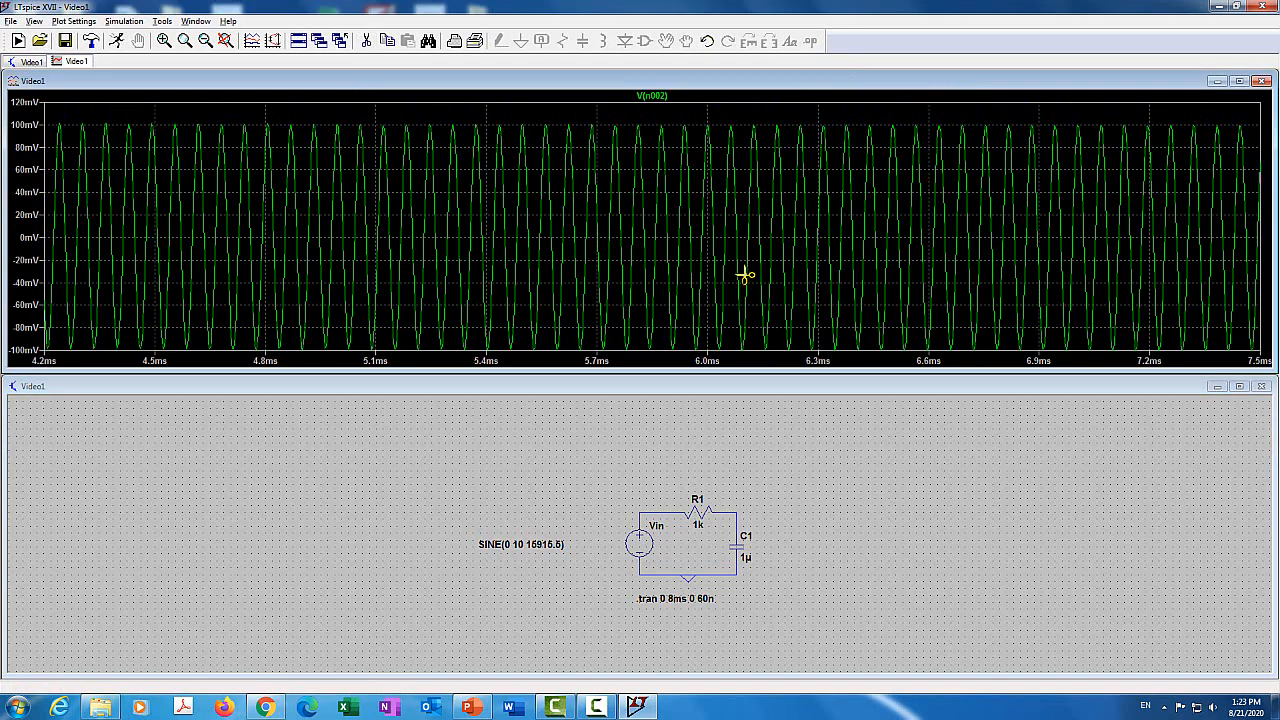
{"action": "left_click", "coordinate": [226, 42]}
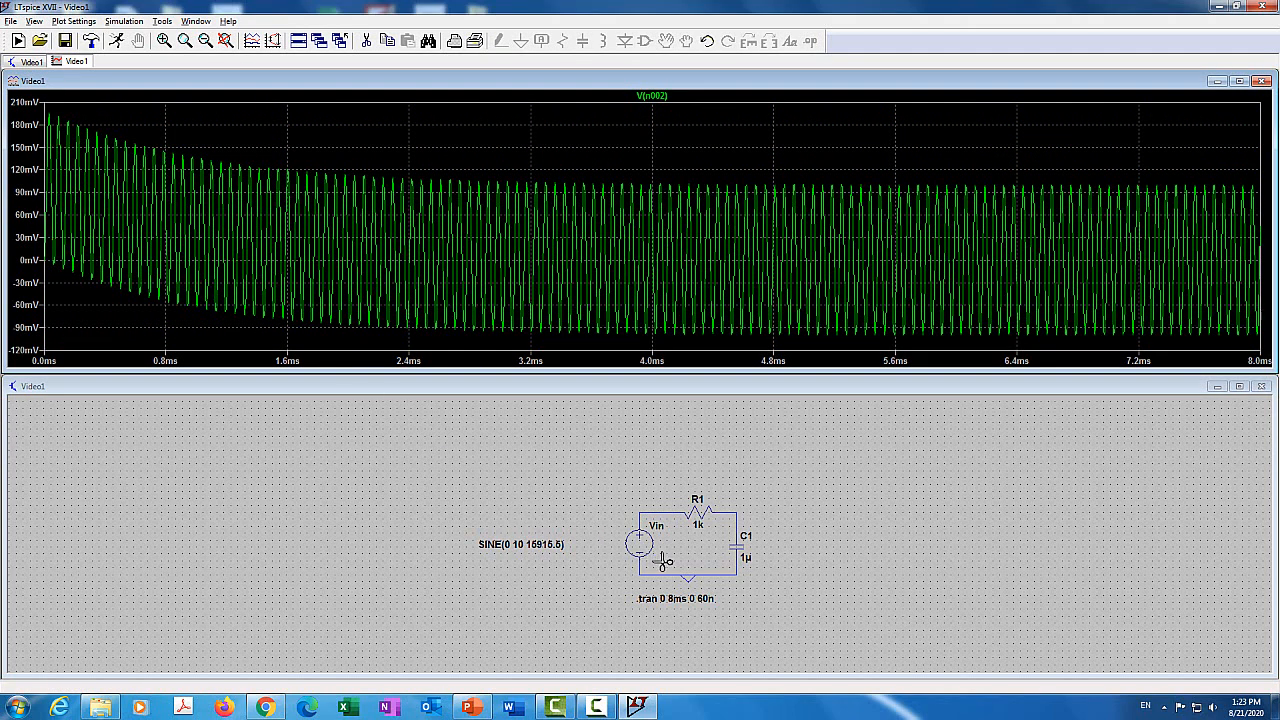
Step: Compare the input voltage V(n001) with the capacitor voltage over the full 8 ms, and remove the input trace again
{"action": "left_click", "coordinate": [643, 464]}
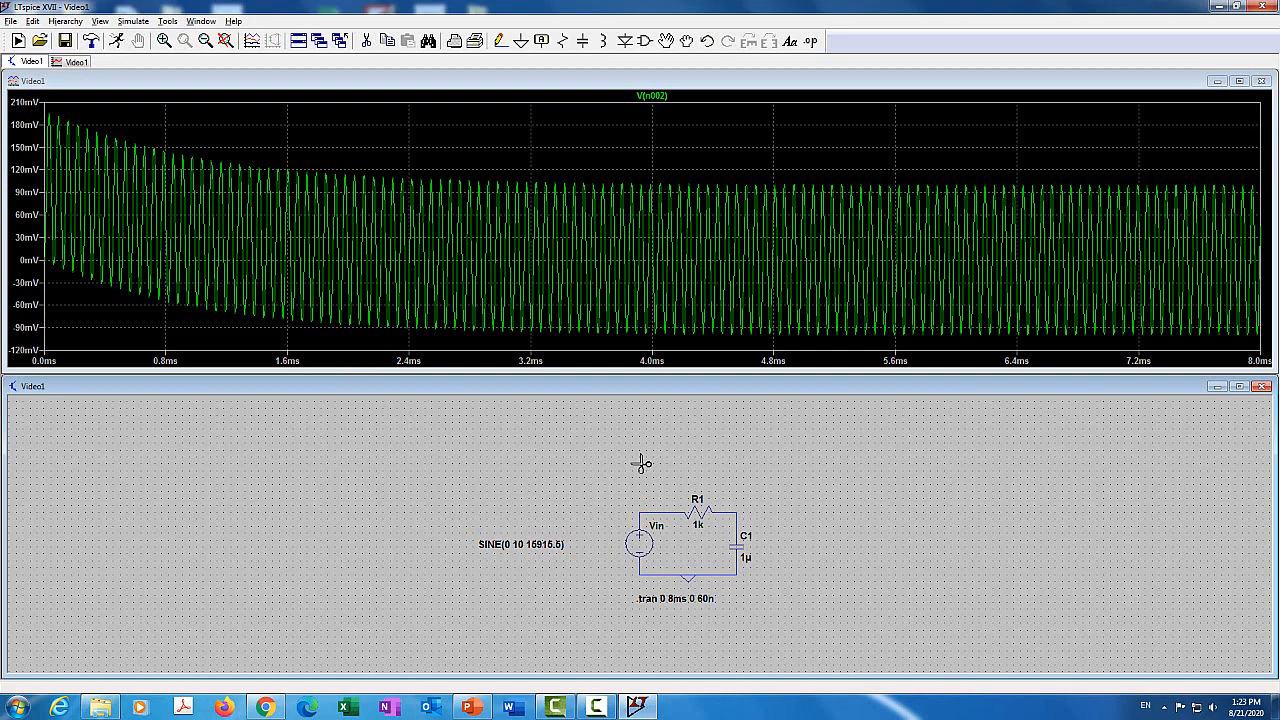
{"action": "left_click", "coordinate": [648, 512]}
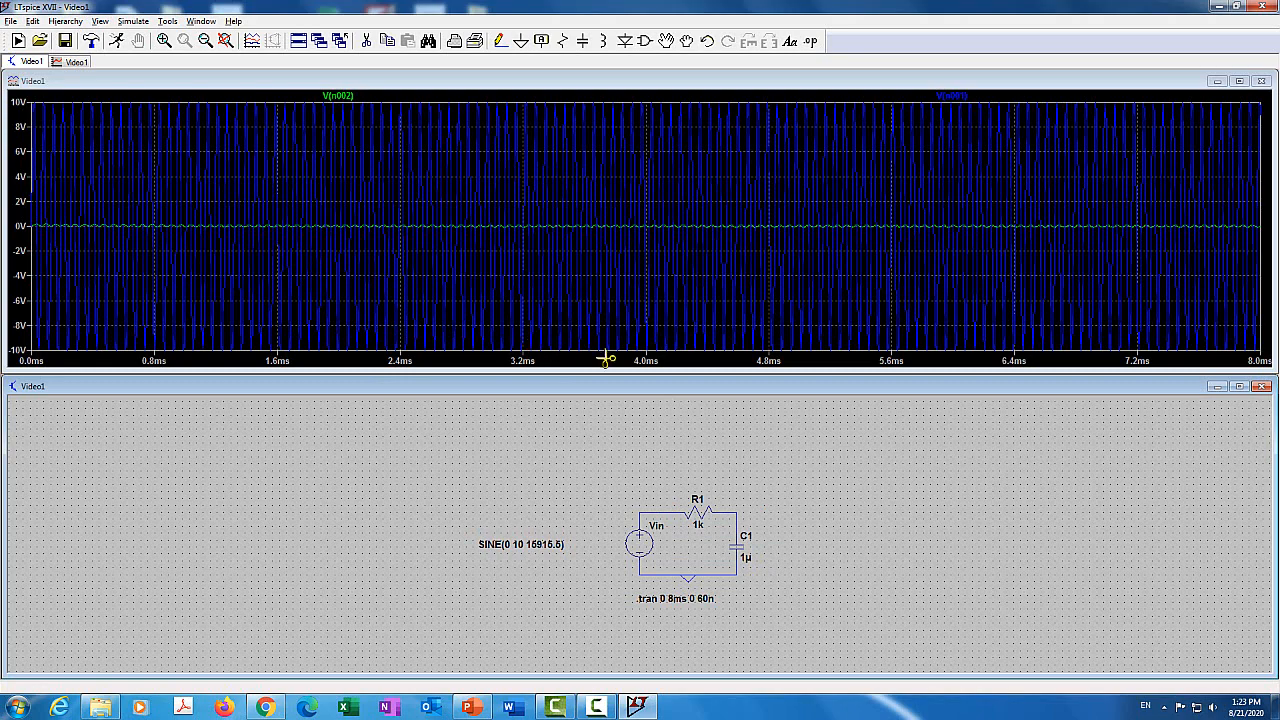
{"action": "left_click", "coordinate": [378, 82]}
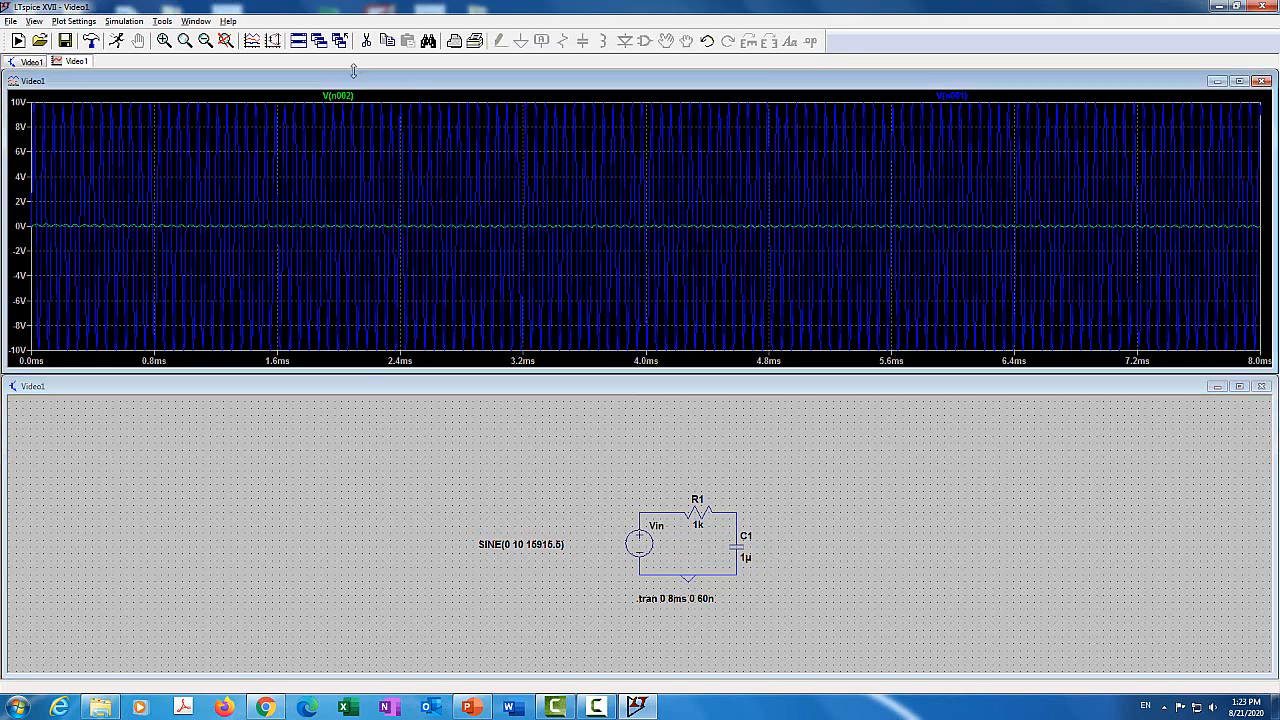
{"action": "left_click", "coordinate": [947, 95]}
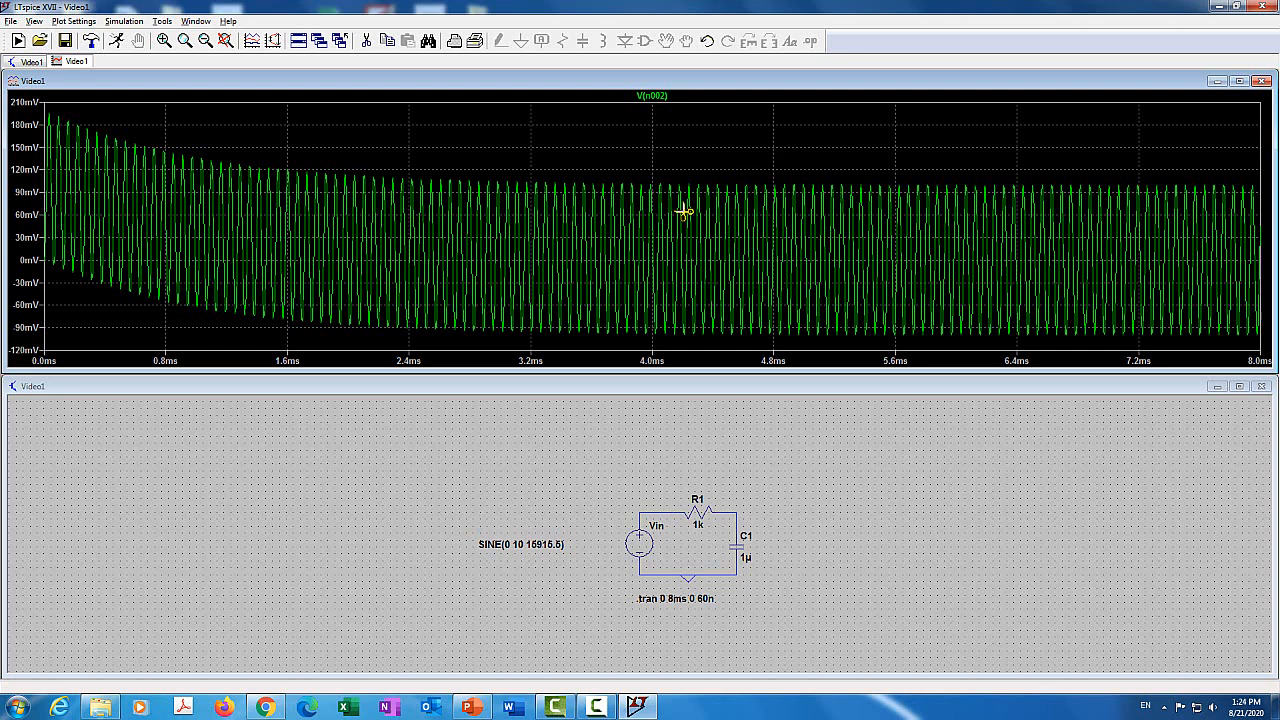